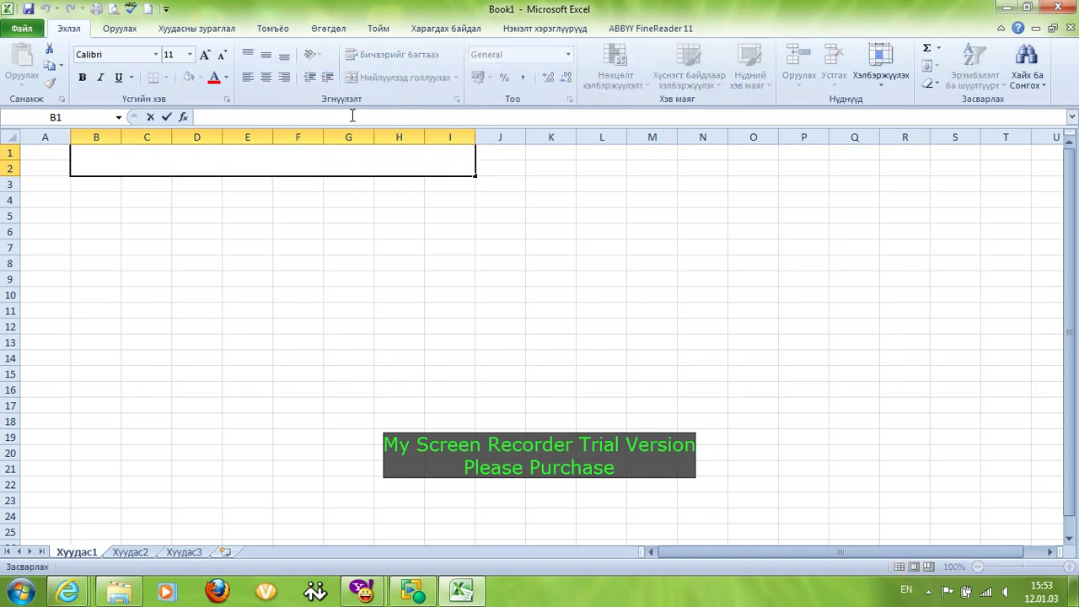
# Step: Switch the input language to Mongolian (Cyrillic, Mongolia) and enter the title "Хичээлийн хуваарь" in the merged cell B1
pyautogui.click(906, 589)
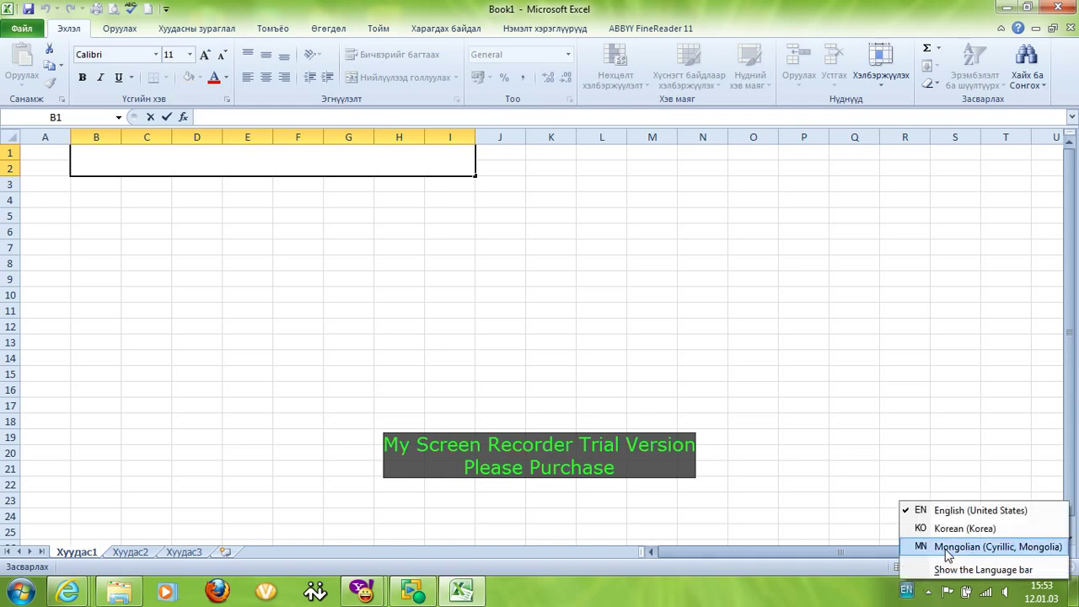
pyautogui.click(948, 547)
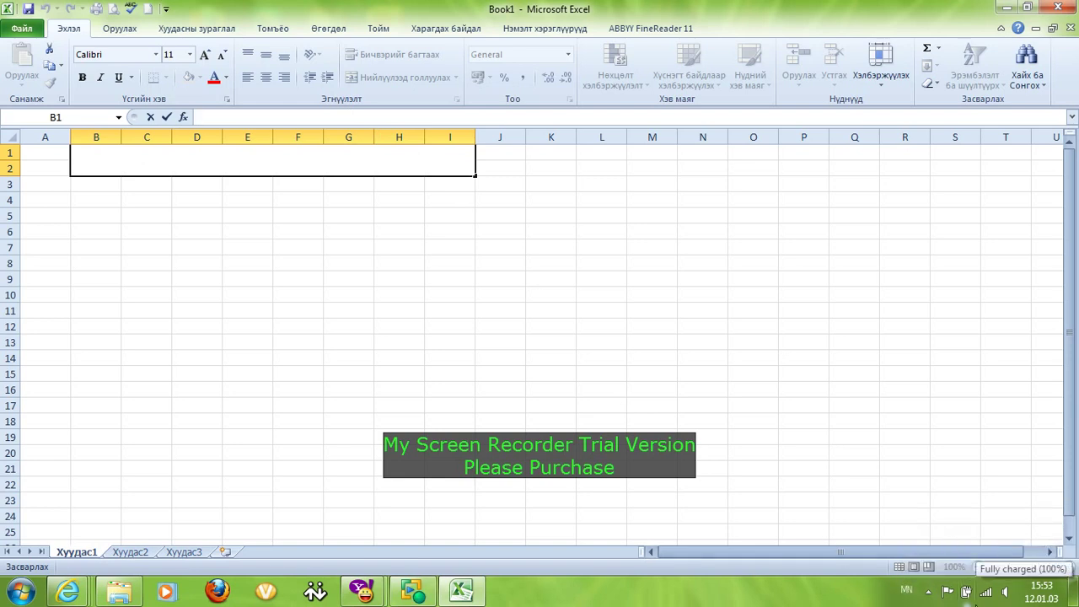
pyautogui.write('Хичээлийн хув')
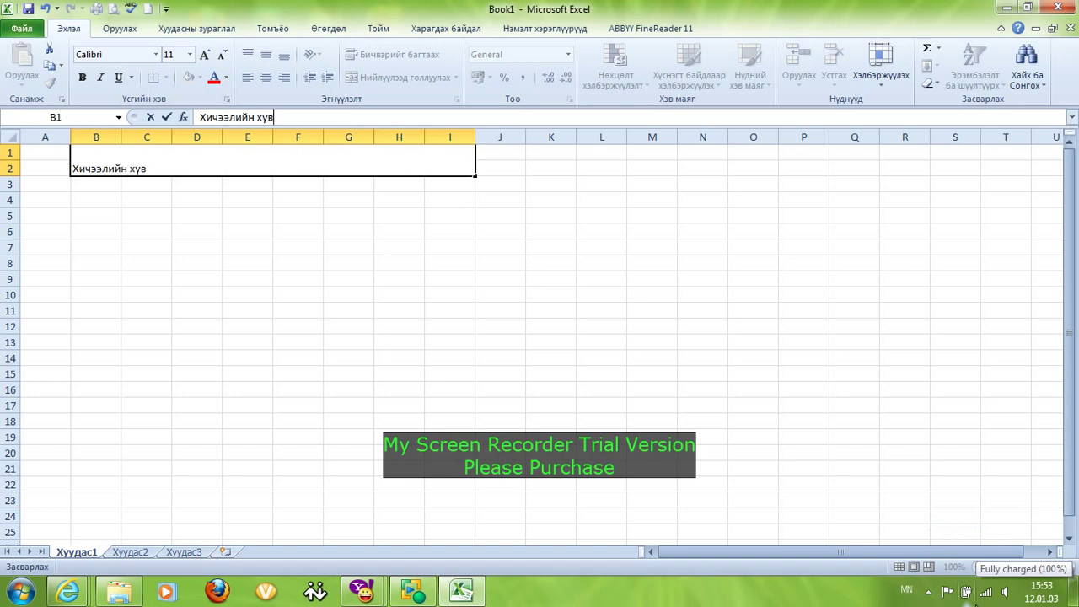
pyautogui.write('аарь')
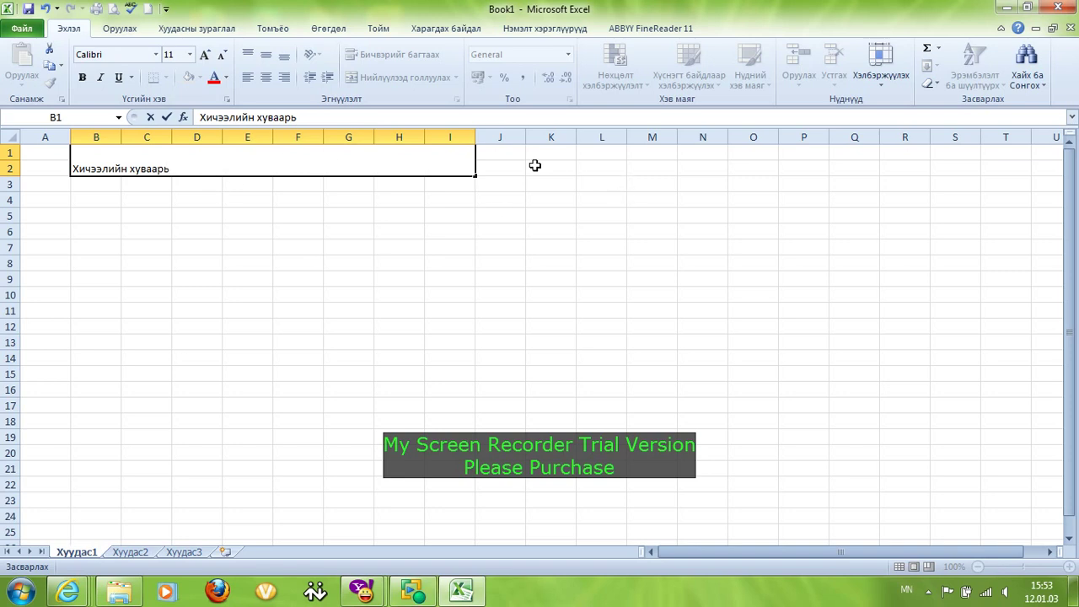
pyautogui.click(506, 168)
# Step: Make the title in the merged cell B1 bold and set its font to Akka
pyautogui.click(267, 162)
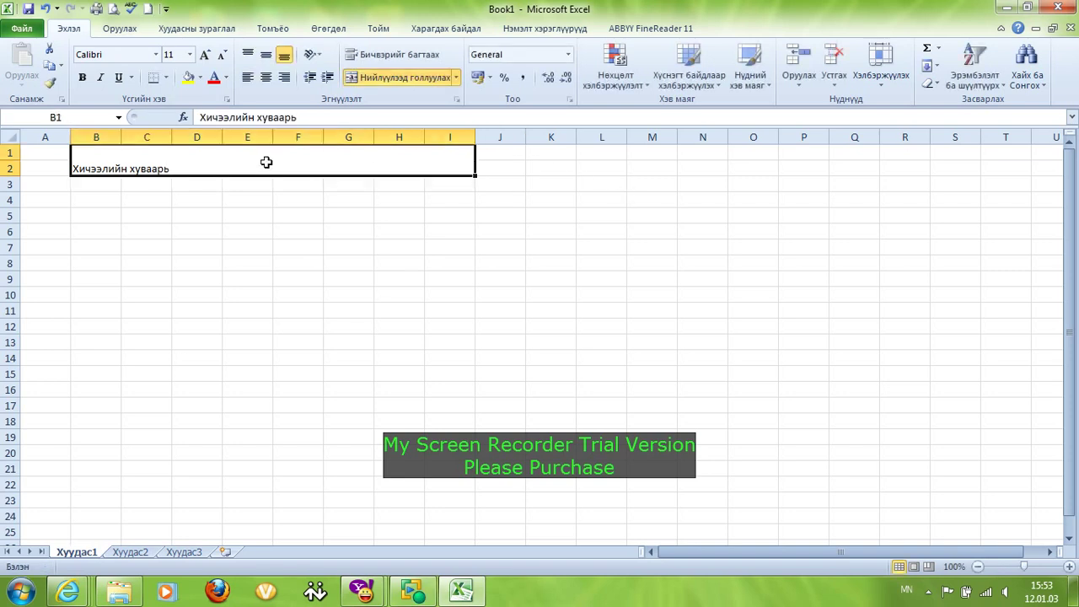
pyautogui.click(82, 78)
pyautogui.click(156, 54)
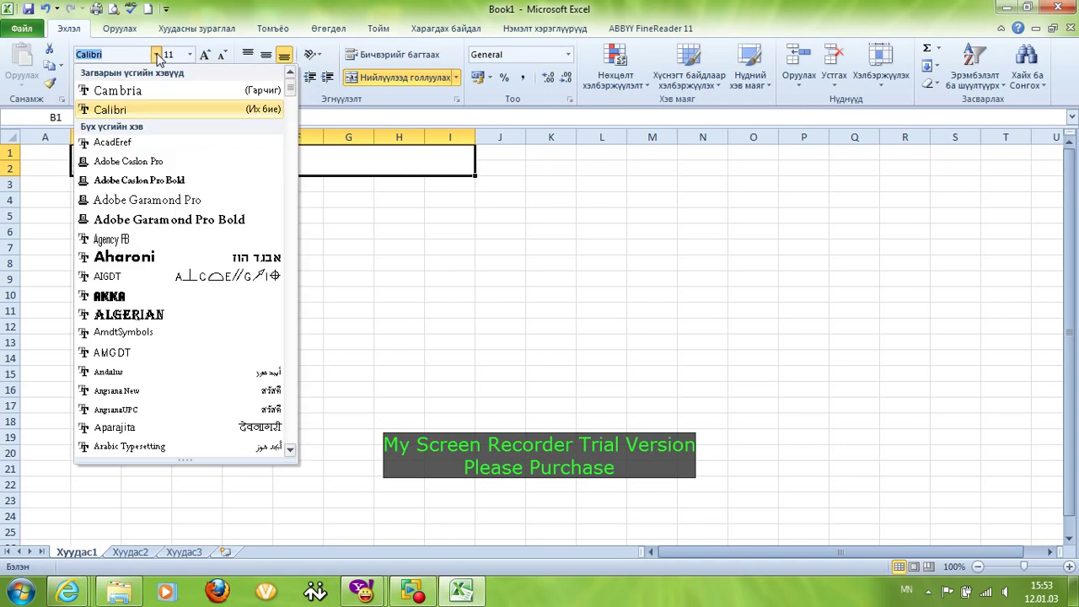
pyautogui.click(110, 290)
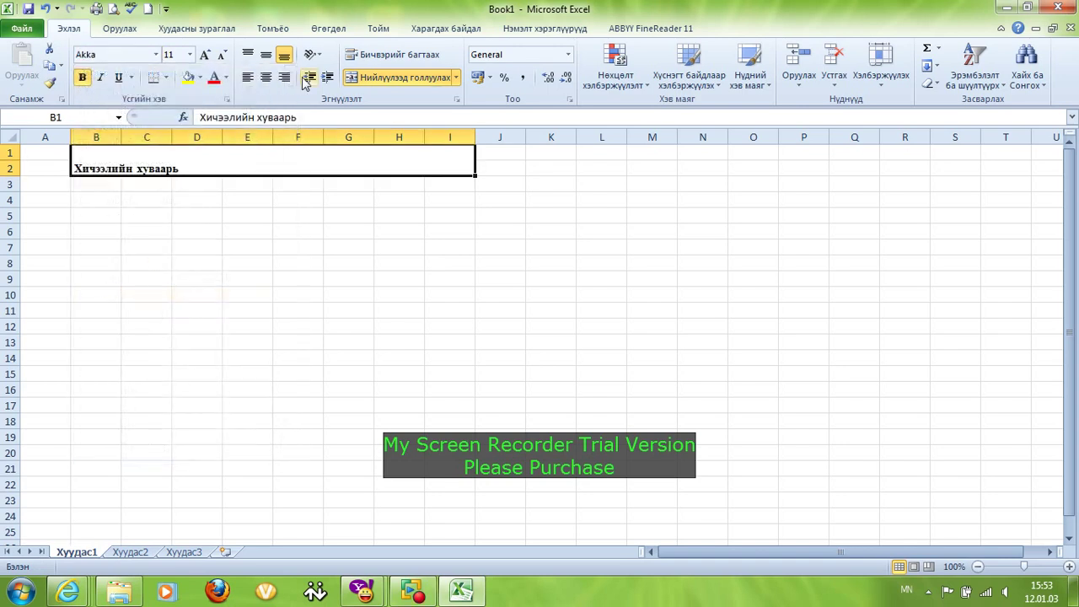
# Step: Center the title vertically and horizontally in its merged cell and set its font size to 24
pyautogui.click(266, 54)
pyautogui.click(265, 77)
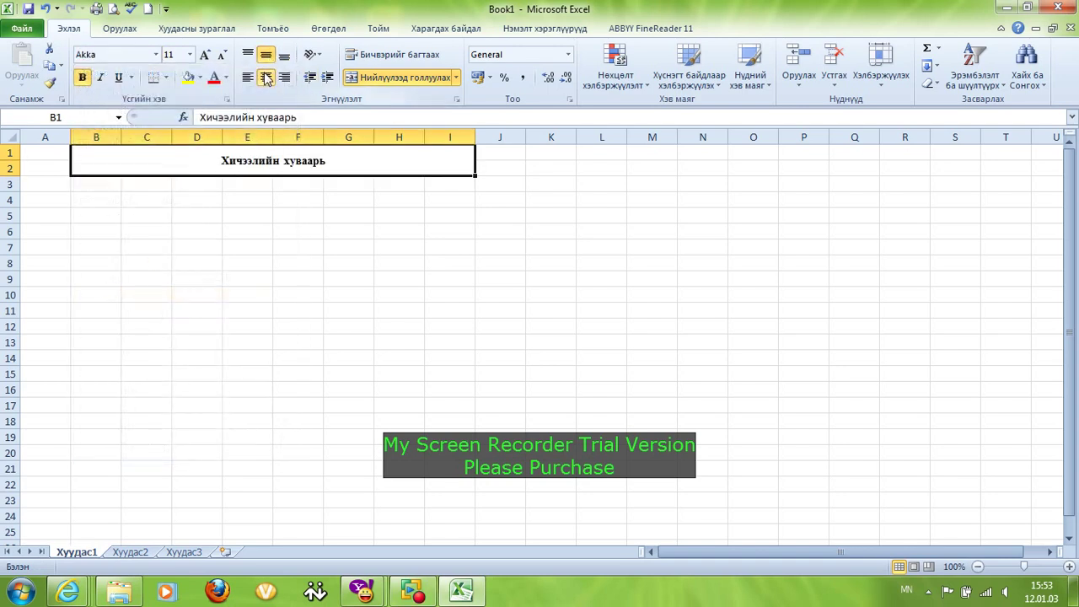
pyautogui.click(190, 54)
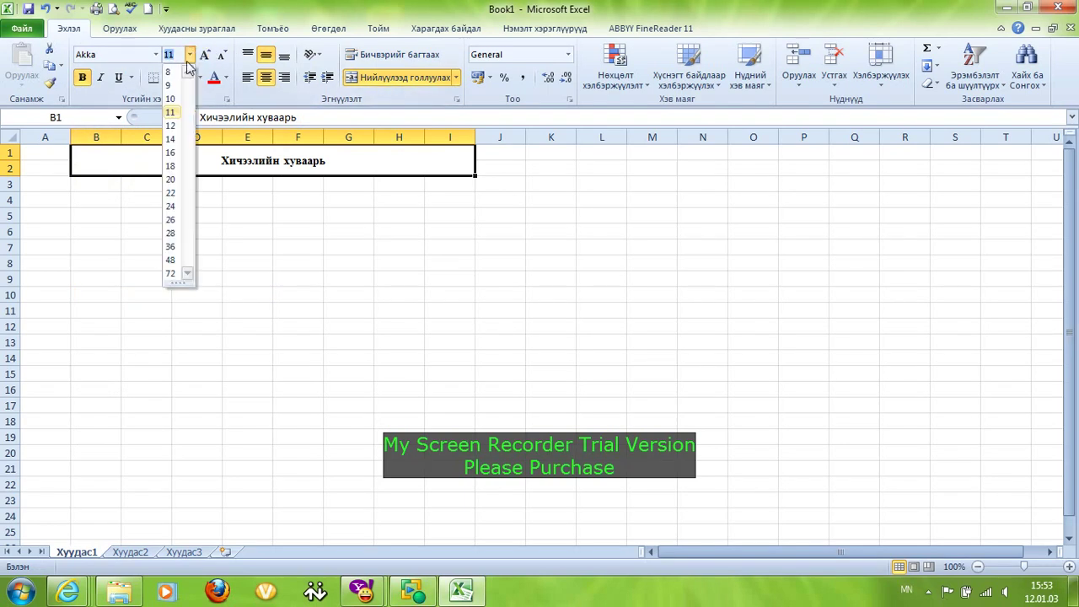
pyautogui.click(171, 208)
pyautogui.click(417, 212)
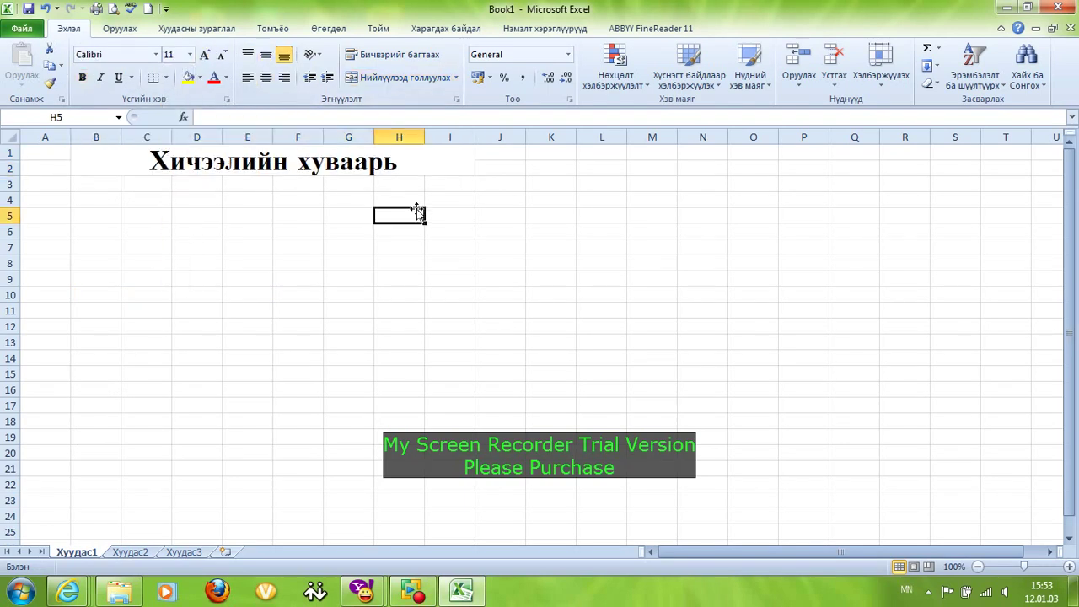
# Step: Enter the column headers "д/д" in A3 and "гараг" in B3
pyautogui.click(45, 187)
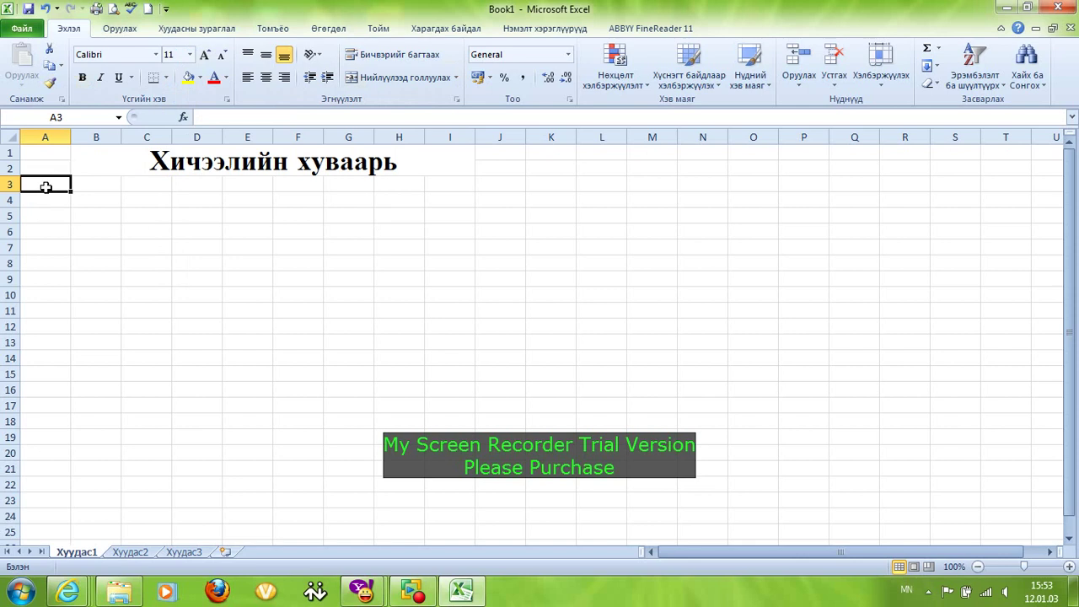
pyautogui.write('д/д')
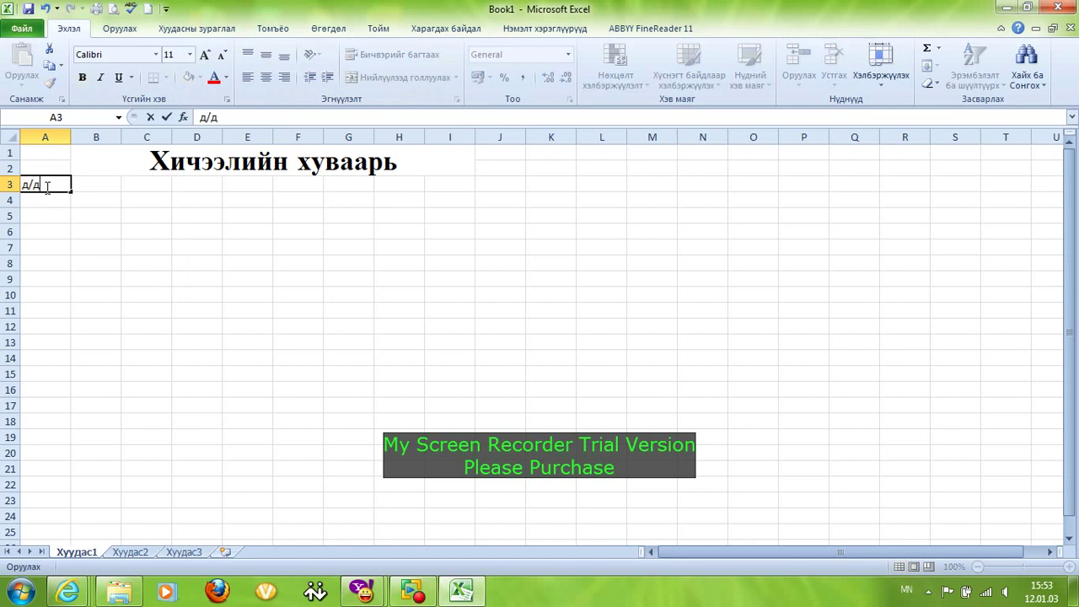
pyautogui.click(88, 188)
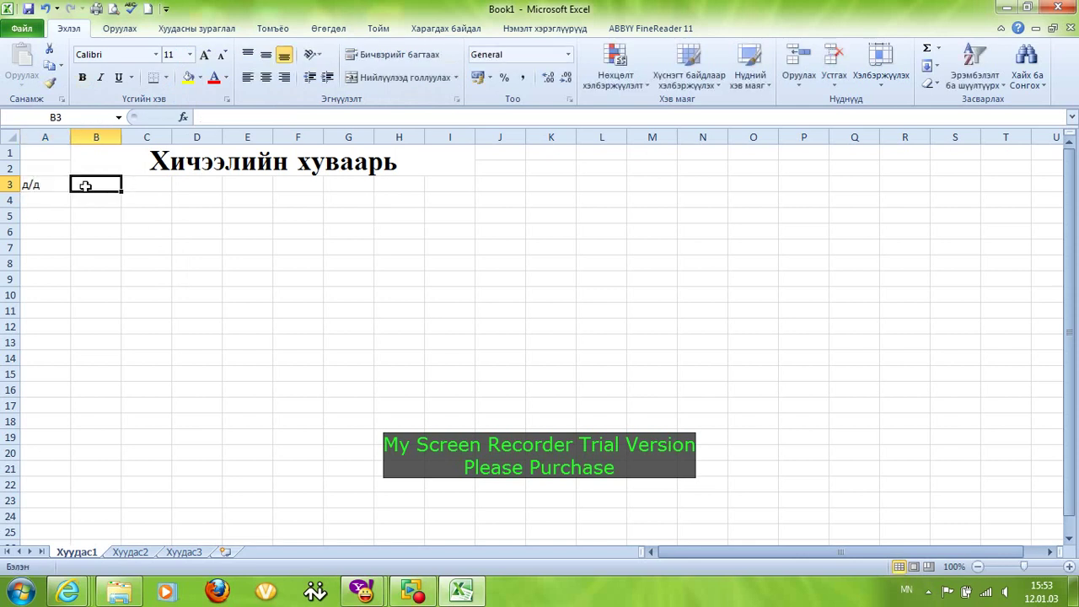
pyautogui.press('Left')
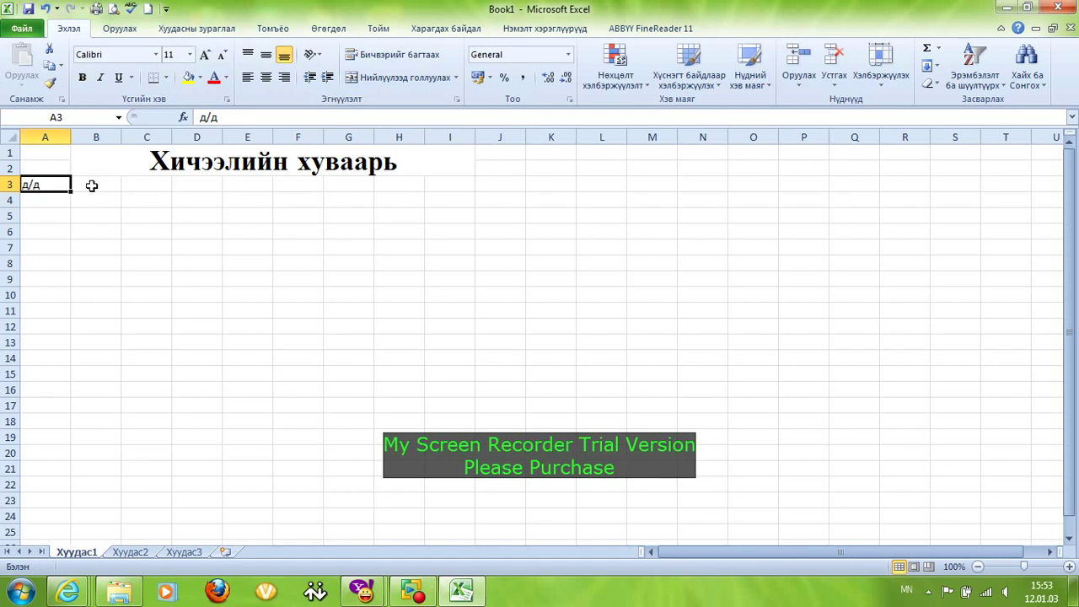
pyautogui.click(91, 184)
pyautogui.write('гараг')
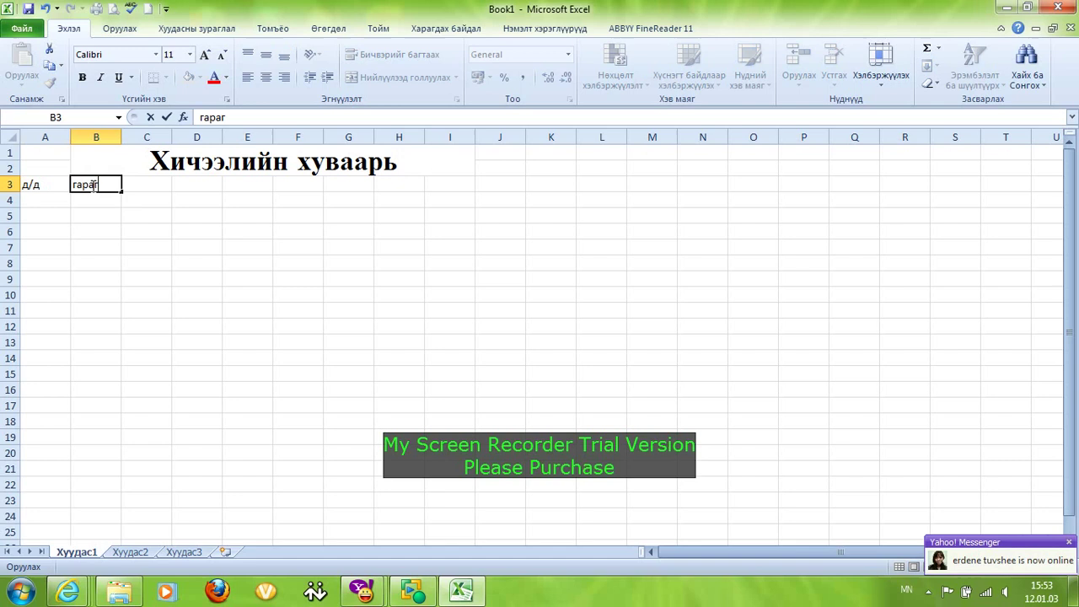
pyautogui.press('Return')
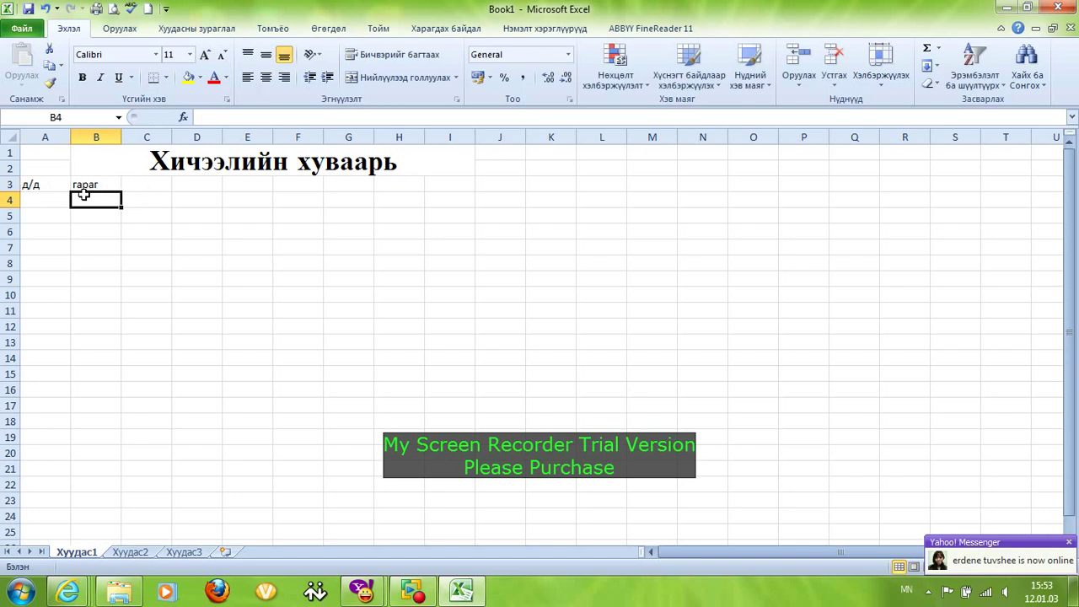
# Step: Enter the header "мэдээллийн технолог" in C3 and widen columns C, D and E
pyautogui.click(136, 184)
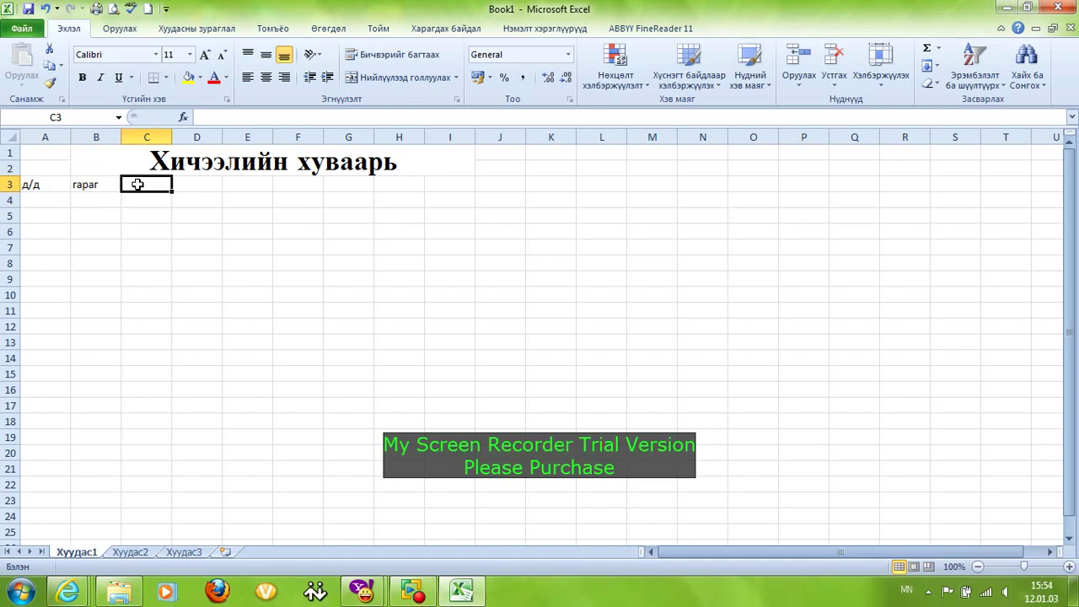
pyautogui.write('мэдээл')
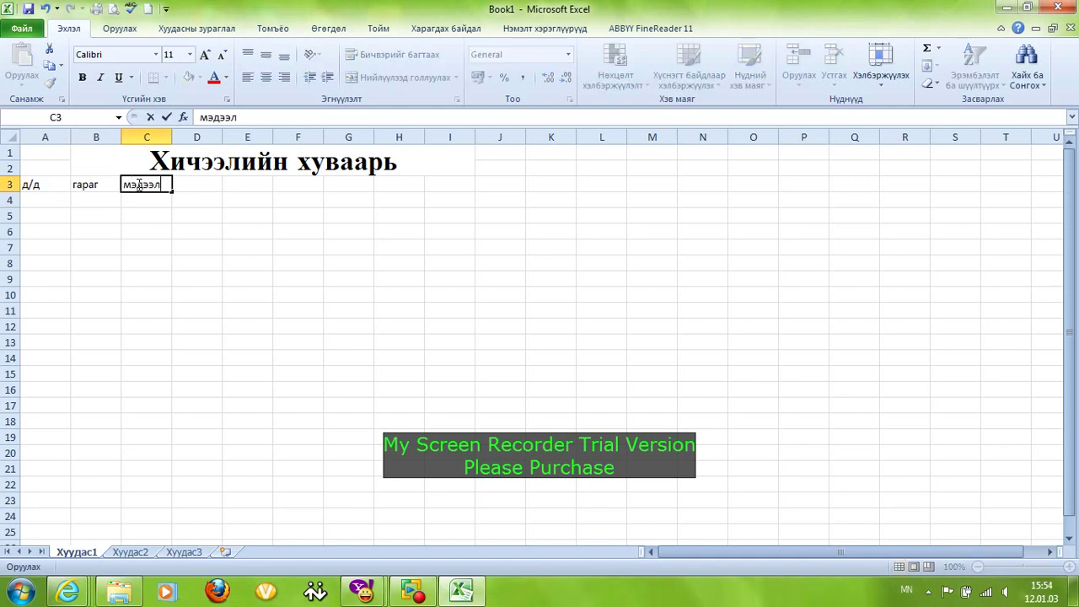
pyautogui.write('лийн технолог')
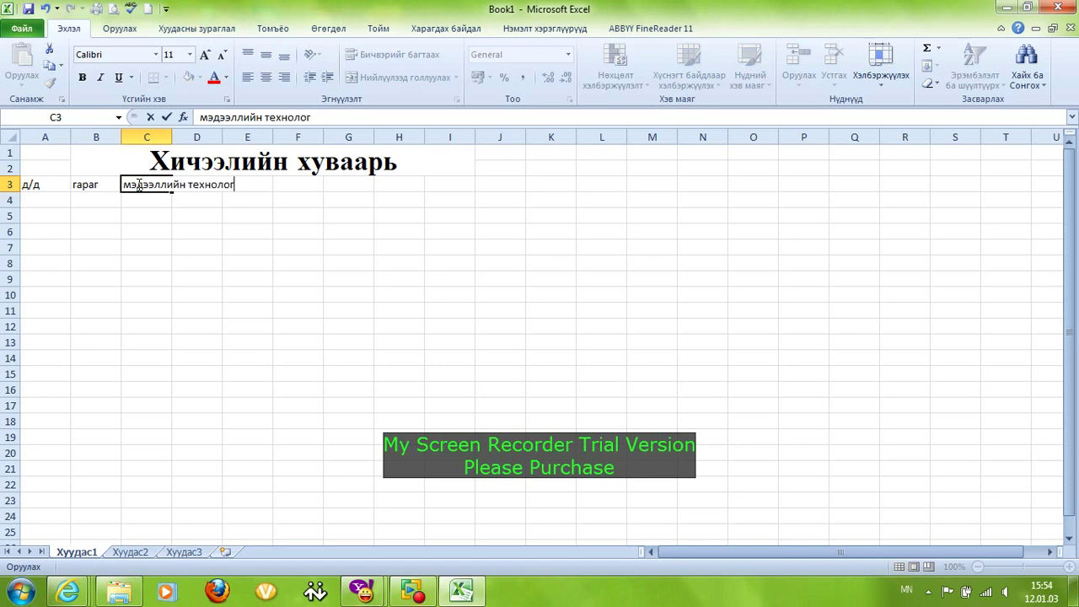
pyautogui.click(199, 202)
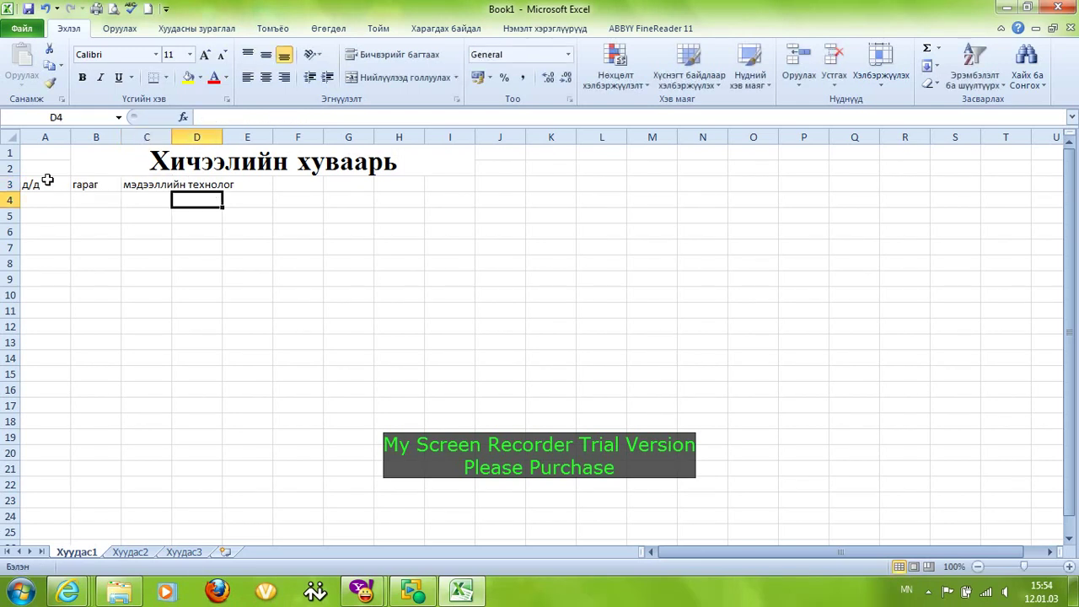
pyautogui.click(149, 180)
pyautogui.moveTo(172, 137); pyautogui.dragTo(445, 141)
# Step: Enter the subject headers "Монголын түүх" in D3, "англи хэл" in E3 and "бие даалт" in F3
pyautogui.click(303, 183)
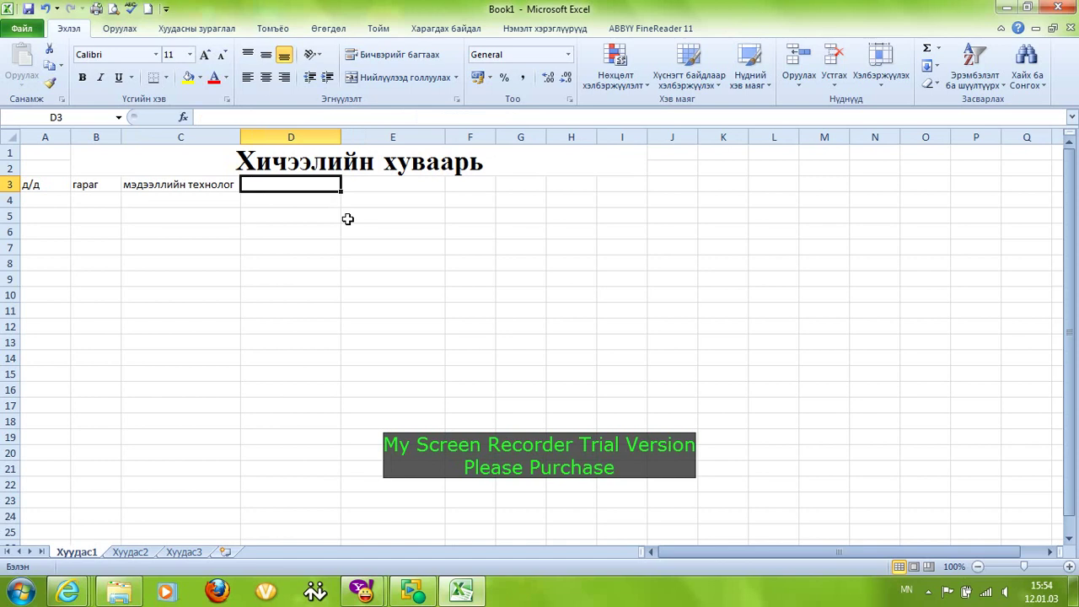
pyautogui.write('Мон')
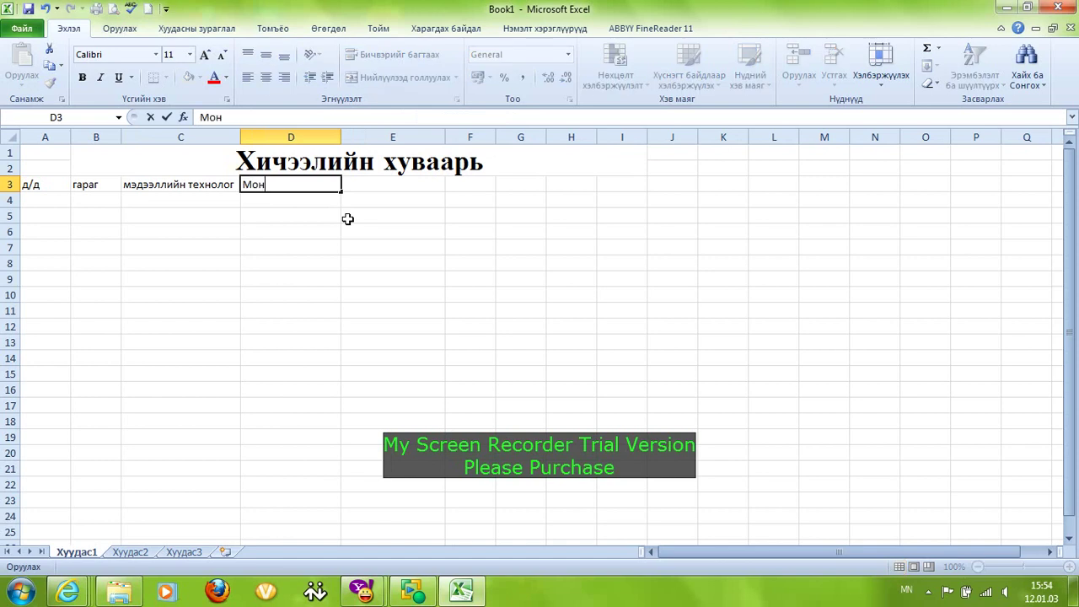
pyautogui.write('голын түүх')
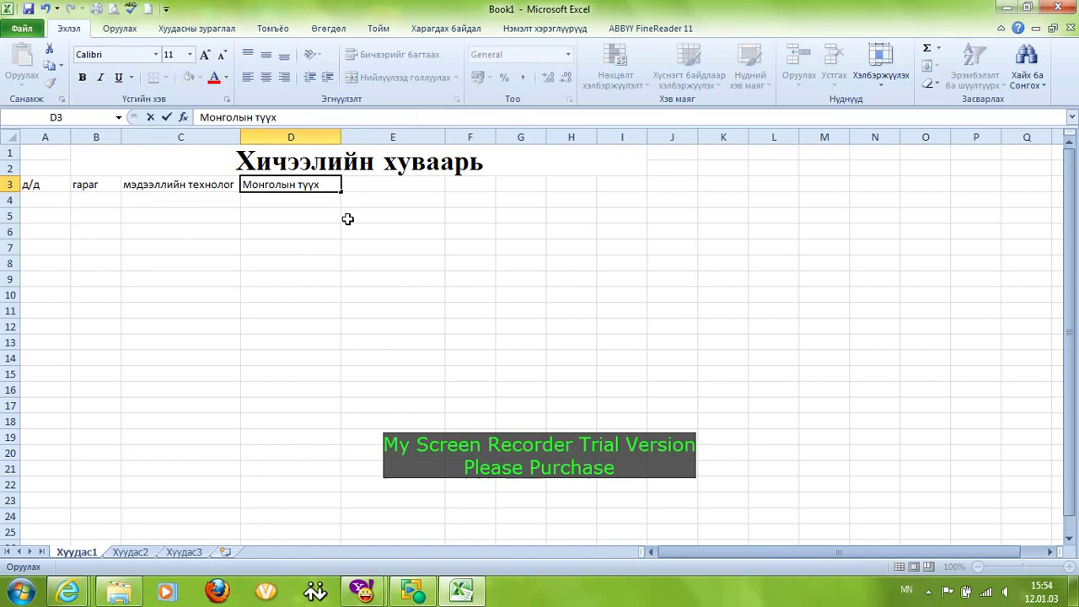
pyautogui.click(392, 187)
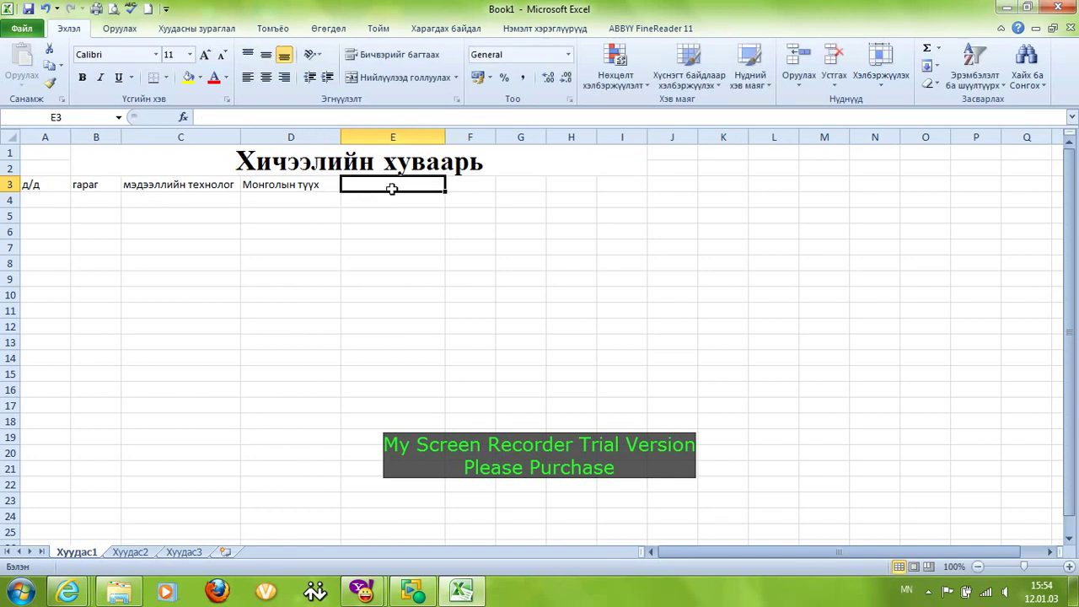
pyautogui.write('англи хэл')
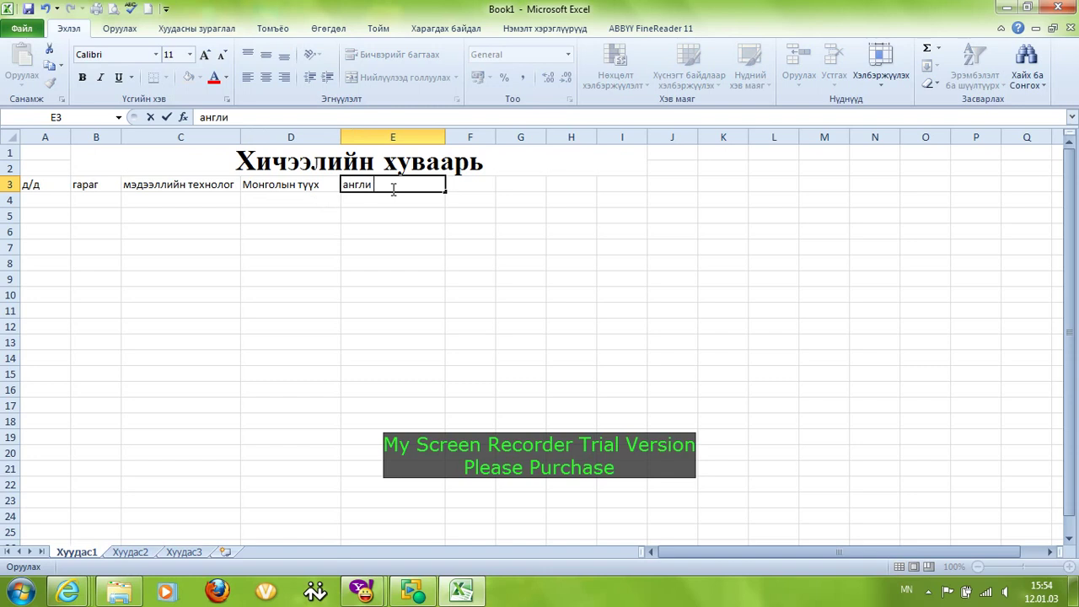
pyautogui.click(479, 183)
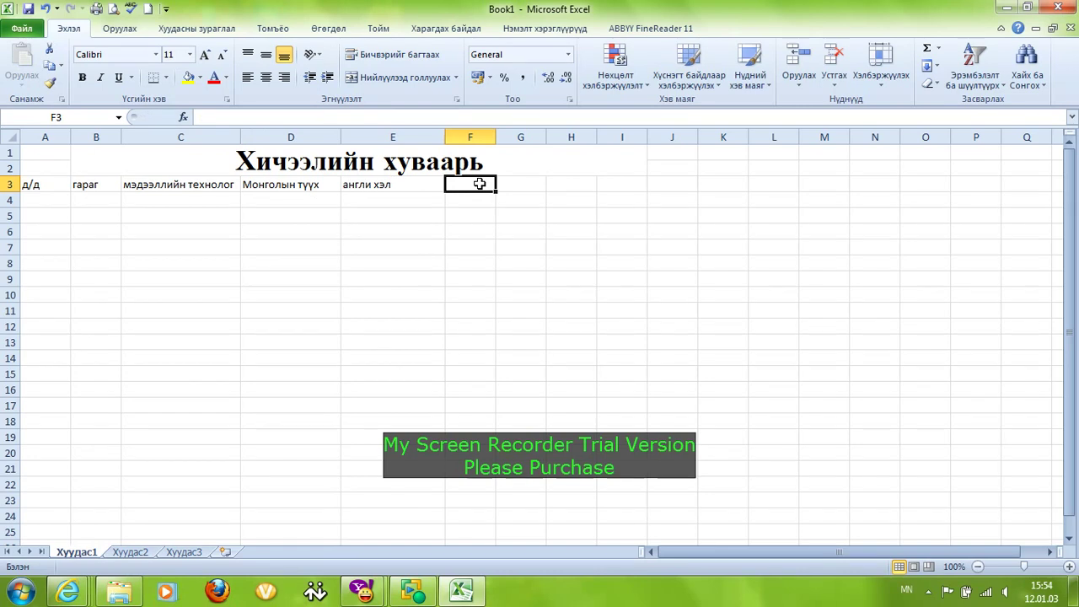
pyautogui.write('би')
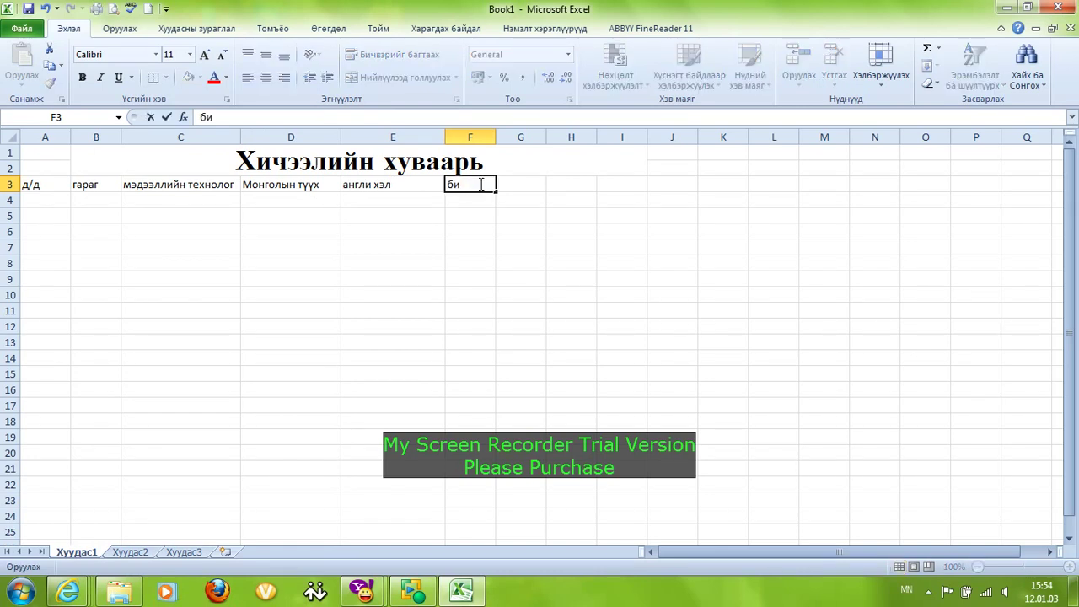
pyautogui.write('е даалт')
pyautogui.click(379, 220)
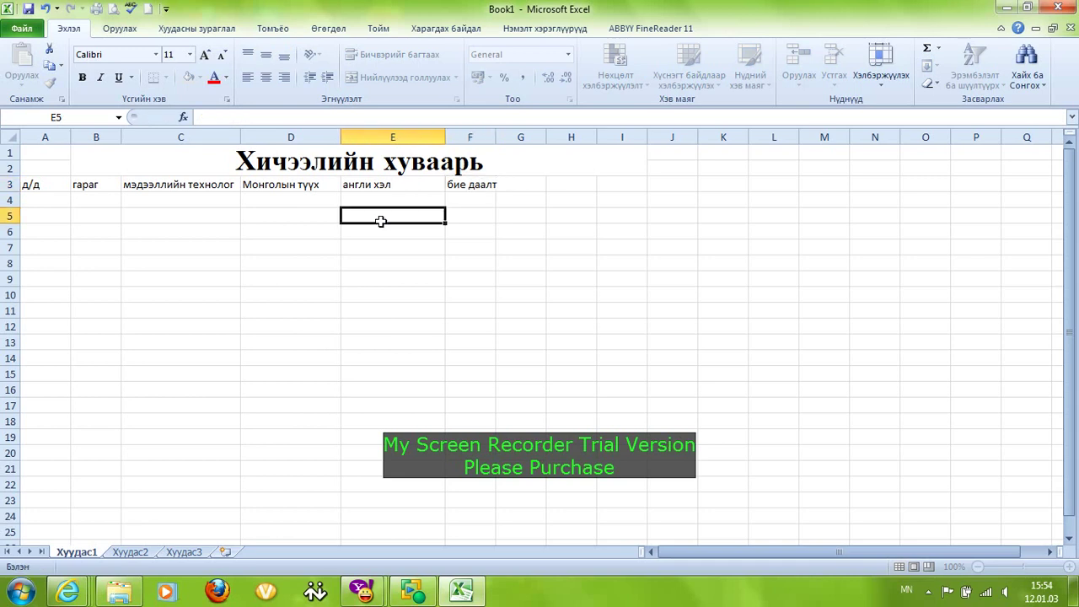
# Step: Capitalize the first letter of the header in E3 so it reads "Англи хэл"
pyautogui.click(349, 185)
pyautogui.click(207, 118)
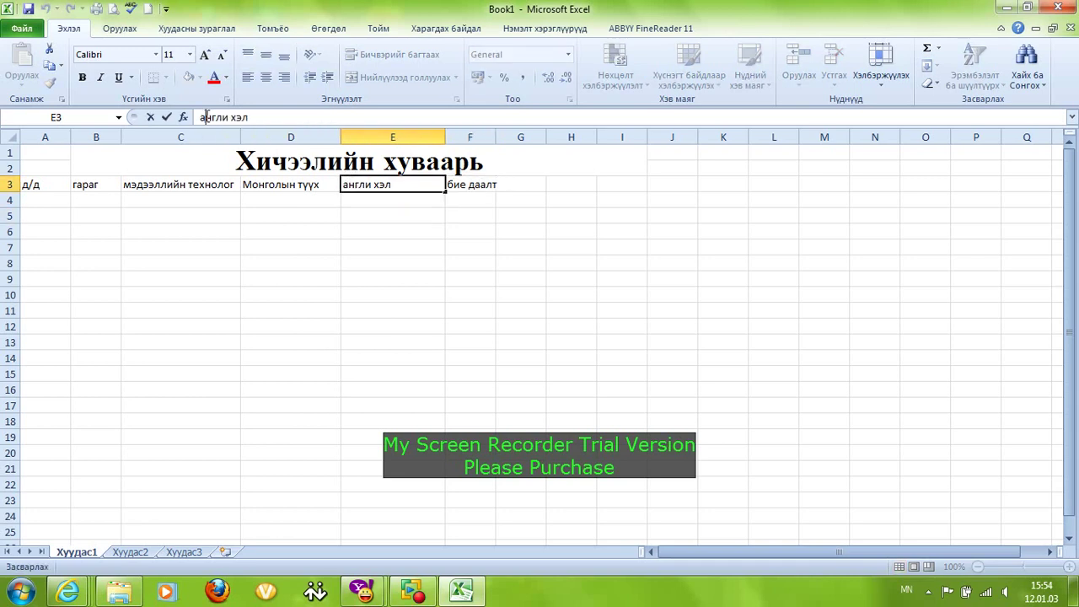
pyautogui.press('BackSpace')
pyautogui.write('А')
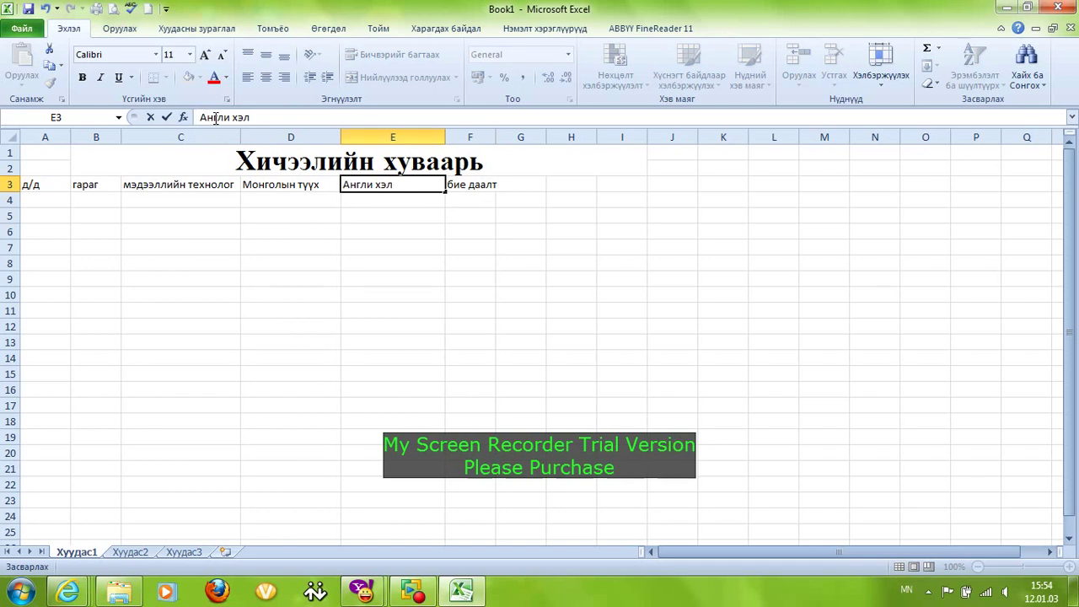
pyautogui.click(358, 206)
# Step: Try to capitalize the first letter of the header "бие даалт" in F3
pyautogui.click(478, 184)
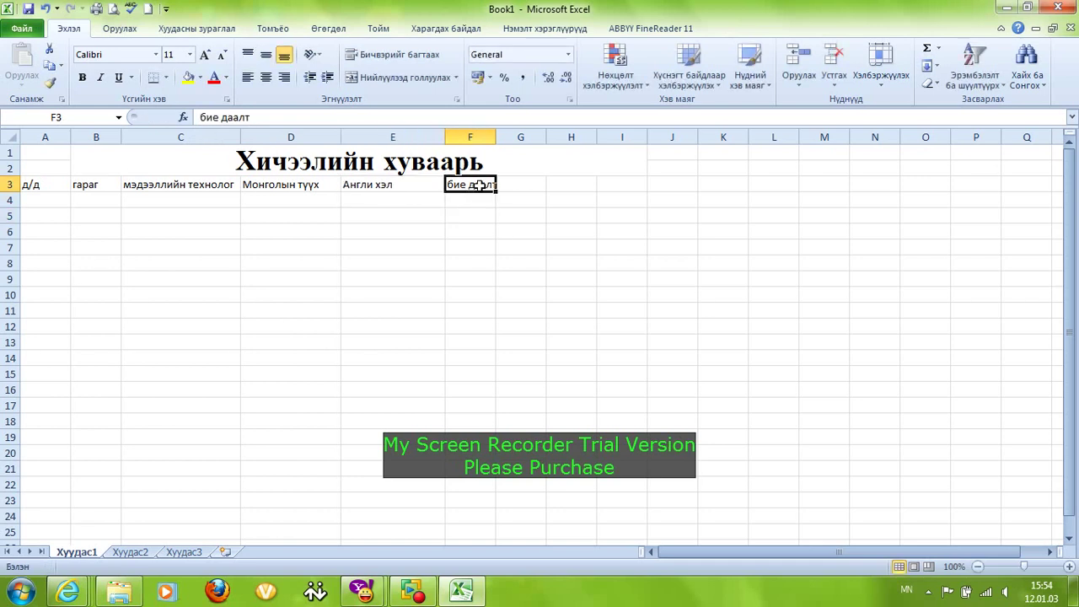
pyautogui.click(207, 118)
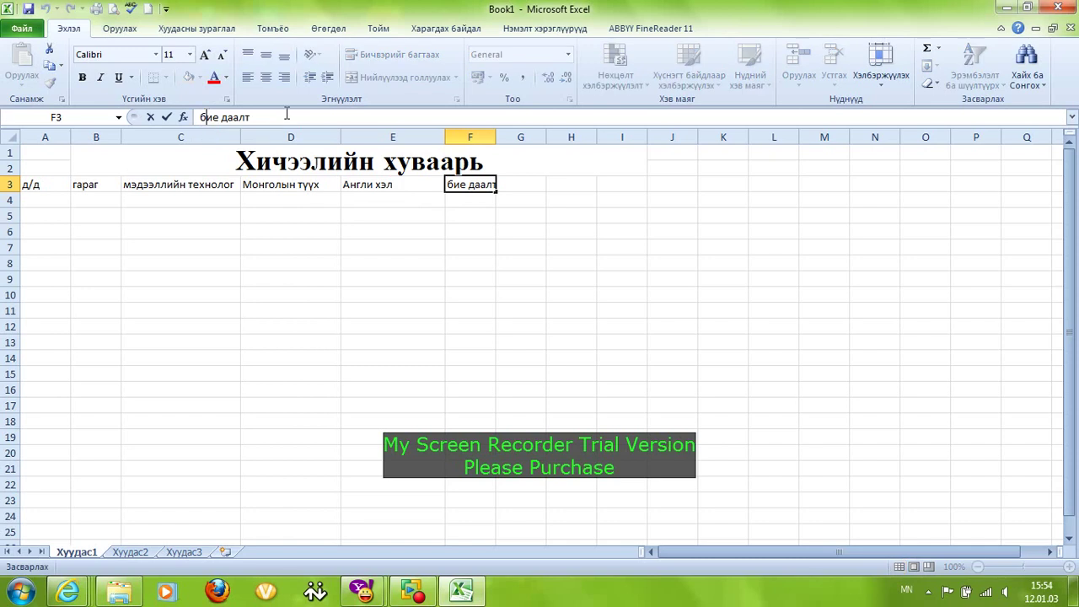
pyautogui.press('BackSpace')
pyautogui.write('б')
pyautogui.click(232, 214)
# Step: Capitalize the first letter of the header in F3 so it reads "Бие даалт"
pyautogui.click(474, 187)
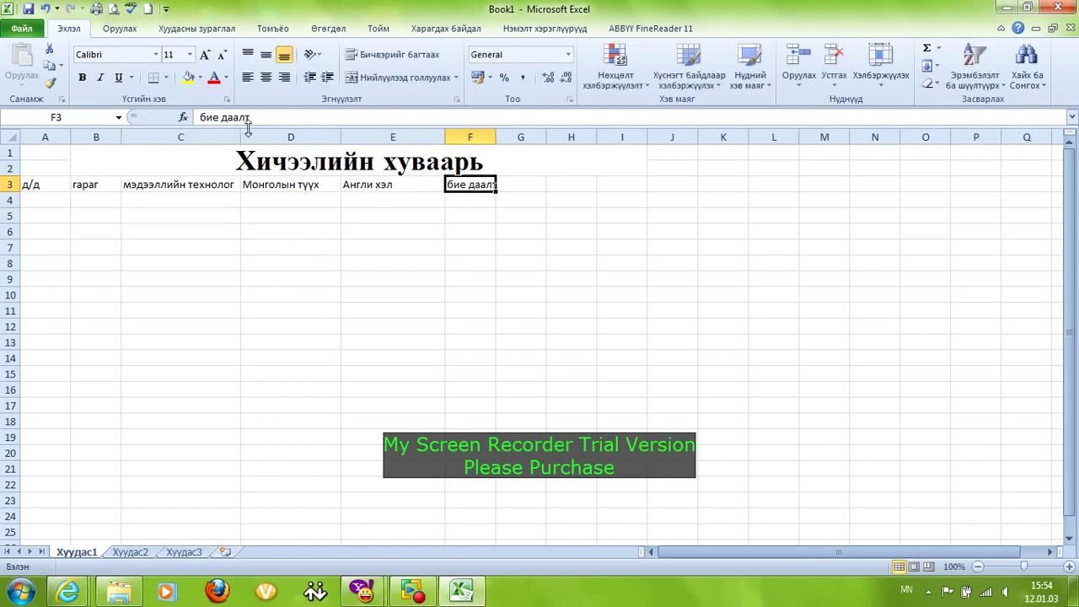
pyautogui.click(203, 117)
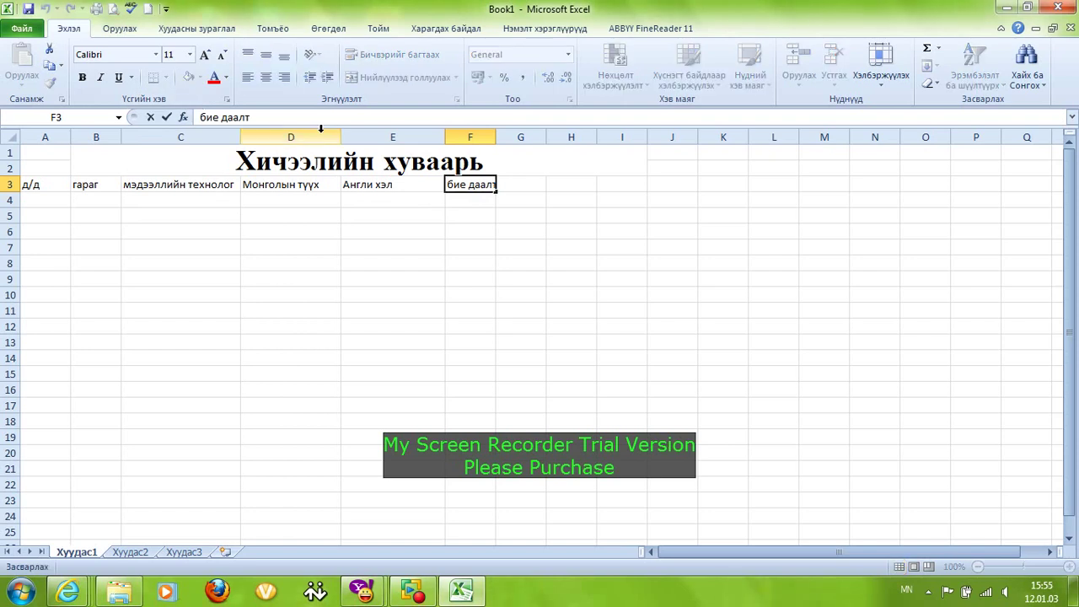
pyautogui.press('Delete')
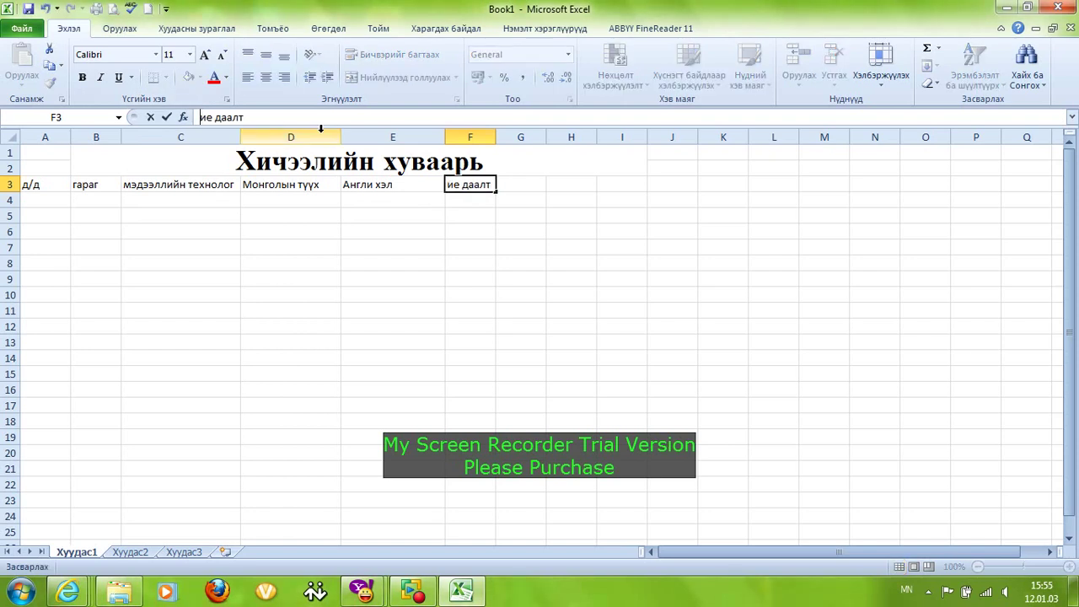
pyautogui.write('Б')
pyautogui.press('Return')
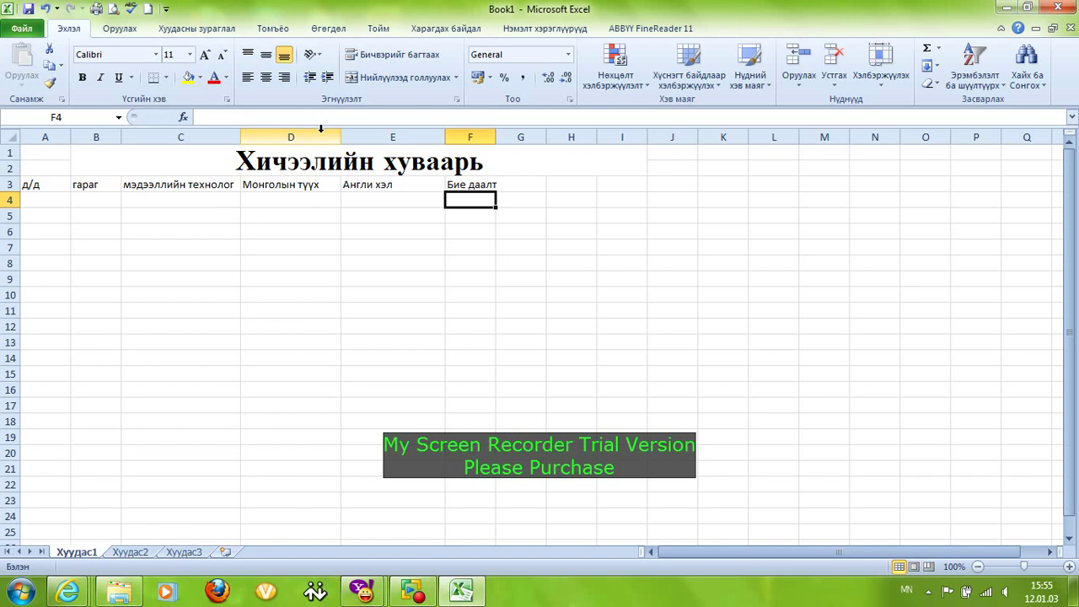
# Step: Capitalize the first letter of the header in C3 so it reads "Мэдээллийн технолог"
pyautogui.click(211, 184)
pyautogui.click(205, 117)
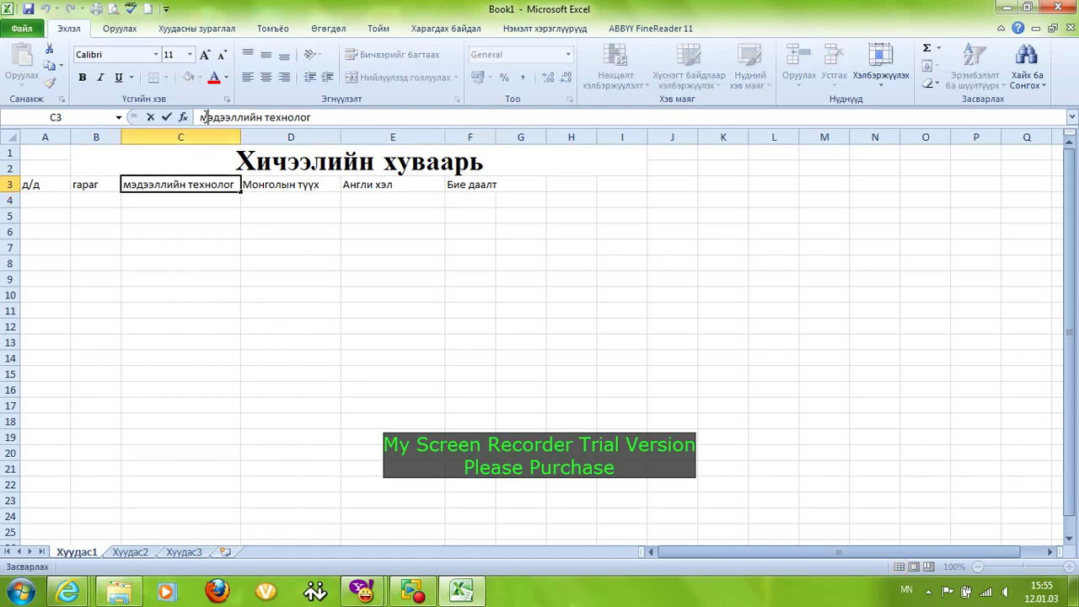
pyautogui.press('BackSpace')
pyautogui.write('М')
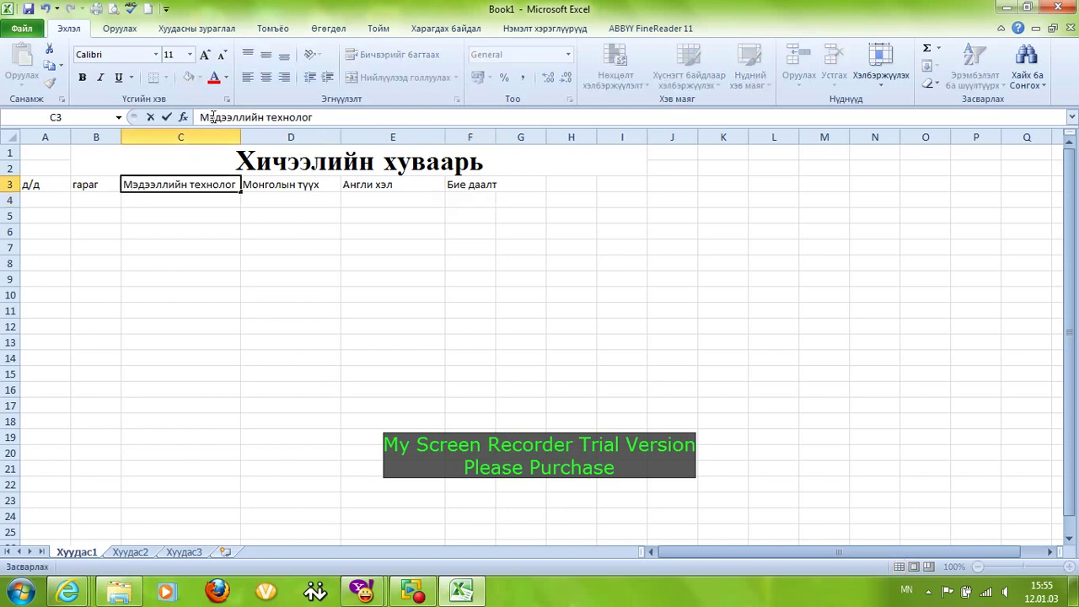
pyautogui.press('Return')
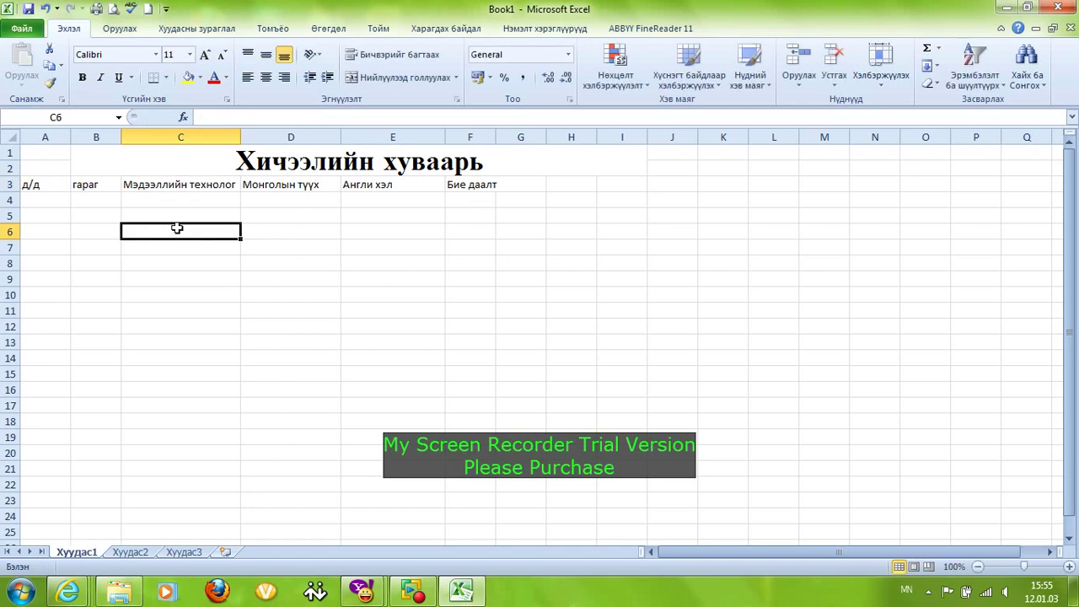
# Step: Number the rows 1 to 5 in A4:A8 by entering 1 in A4 and filling down as a series
pyautogui.click(51, 207)
pyautogui.write('1')
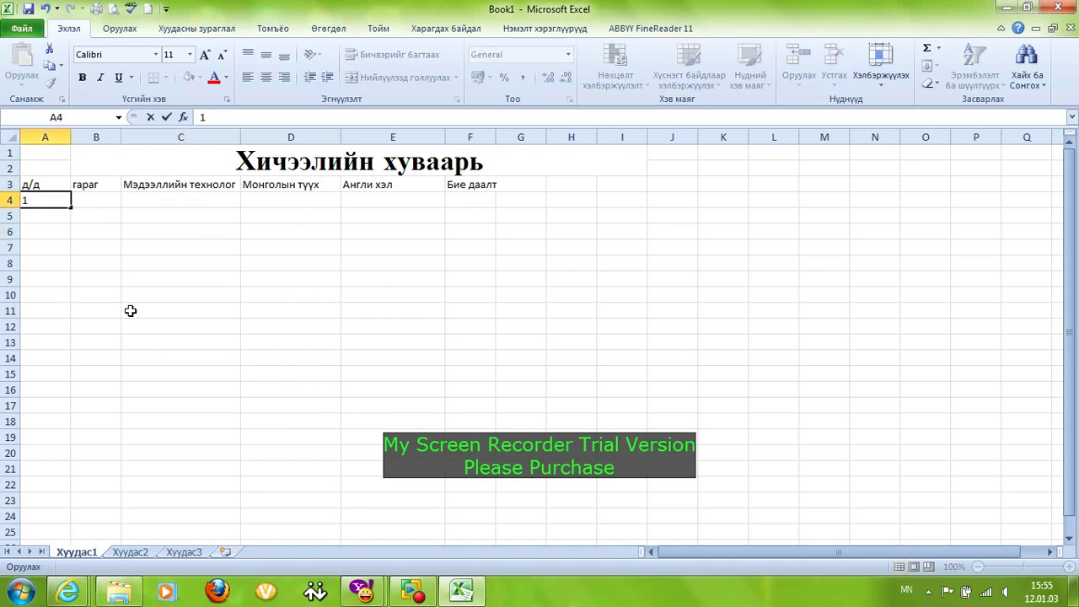
pyautogui.moveTo(71, 208); pyautogui.dragTo(65, 272)
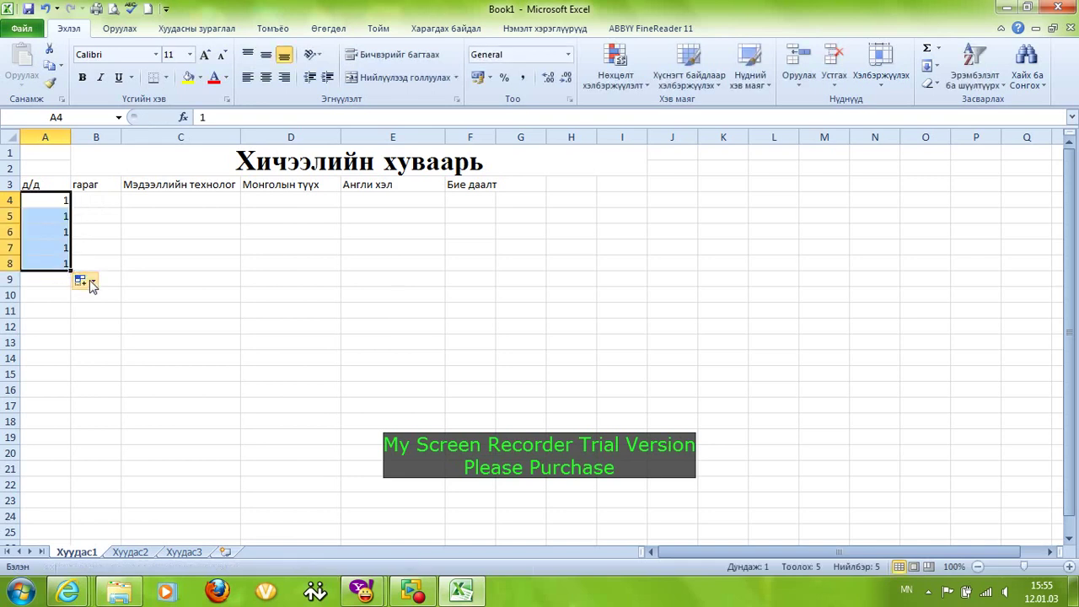
pyautogui.click(84, 280)
pyautogui.click(124, 320)
pyautogui.click(123, 247)
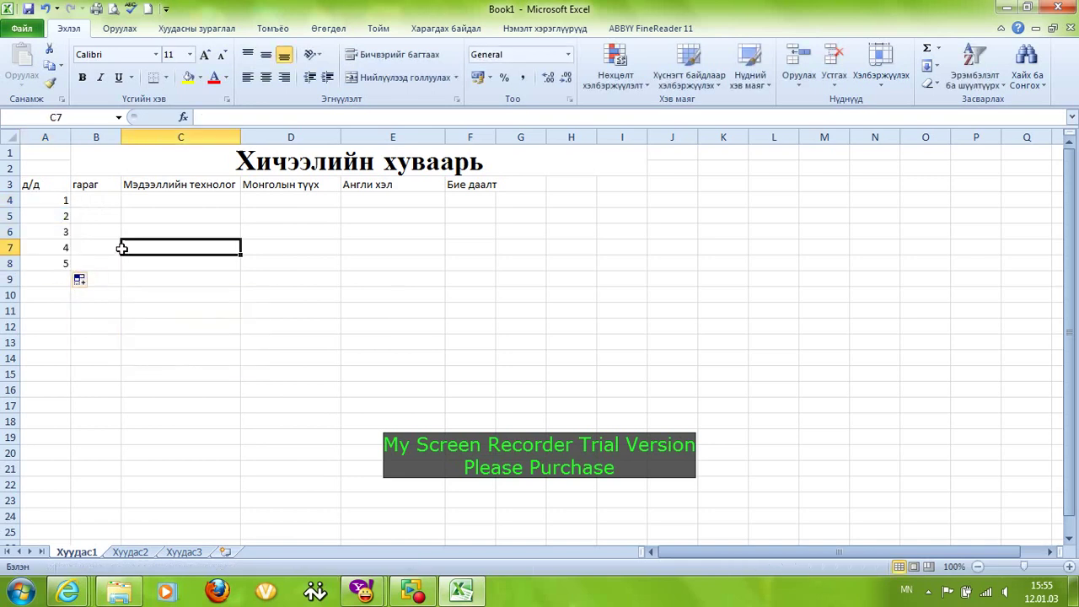
# Step: Enter the weekdays "даваа", "мягмар", "лхагва", "пүрэв" and "баасан" in B4 through B8
pyautogui.click(96, 200)
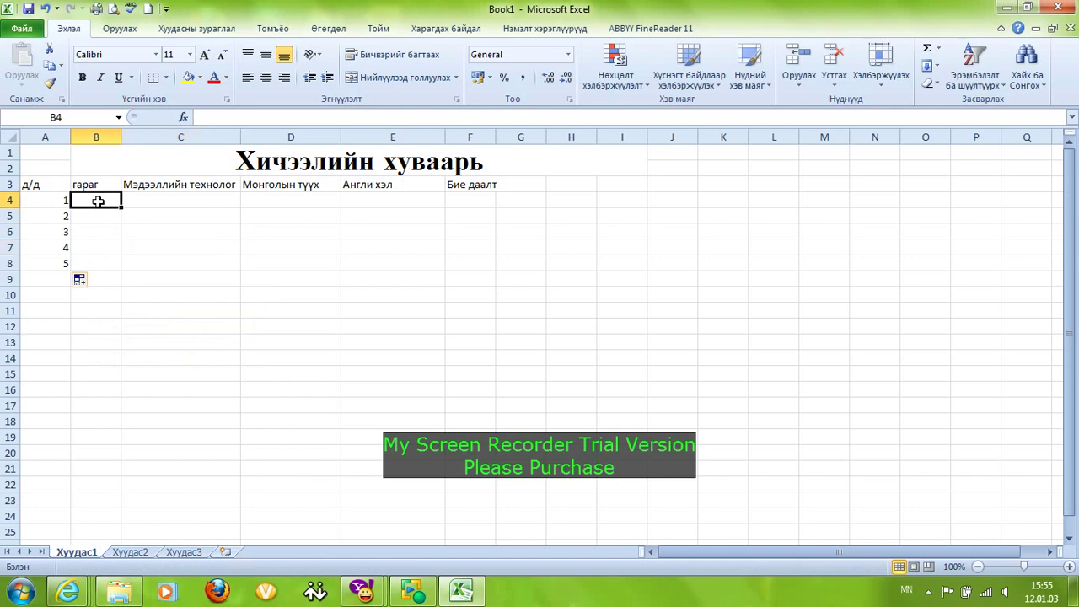
pyautogui.write('даваа')
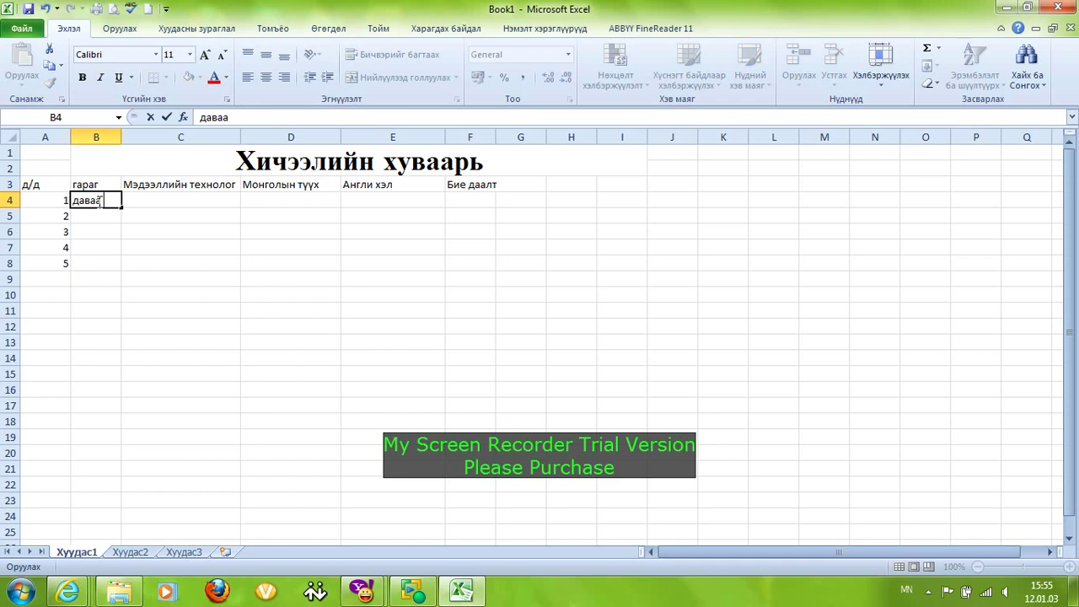
pyautogui.press('Return')
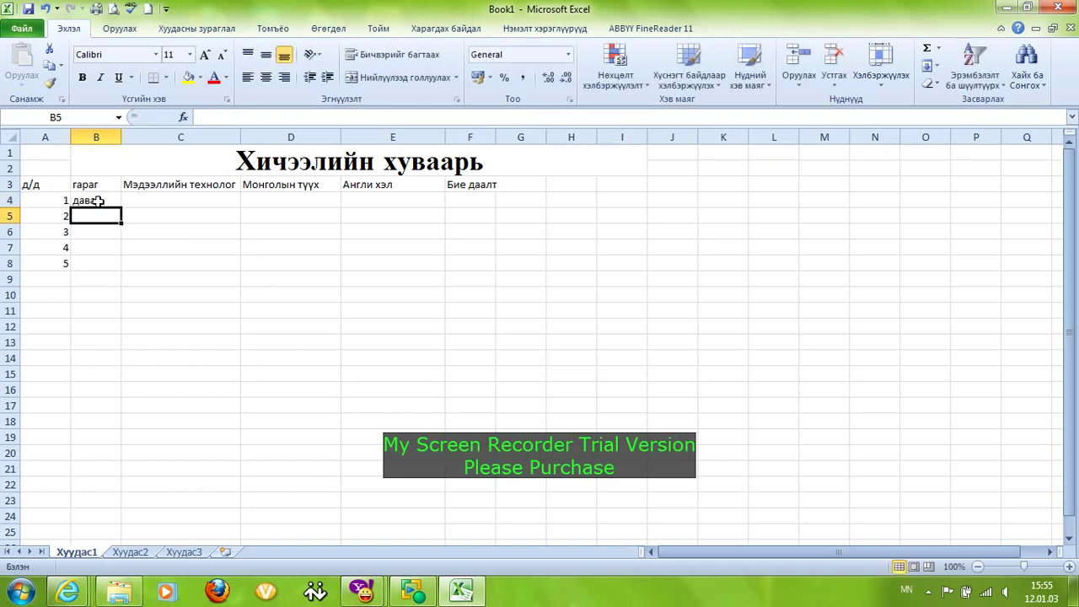
pyautogui.write('мягмар')
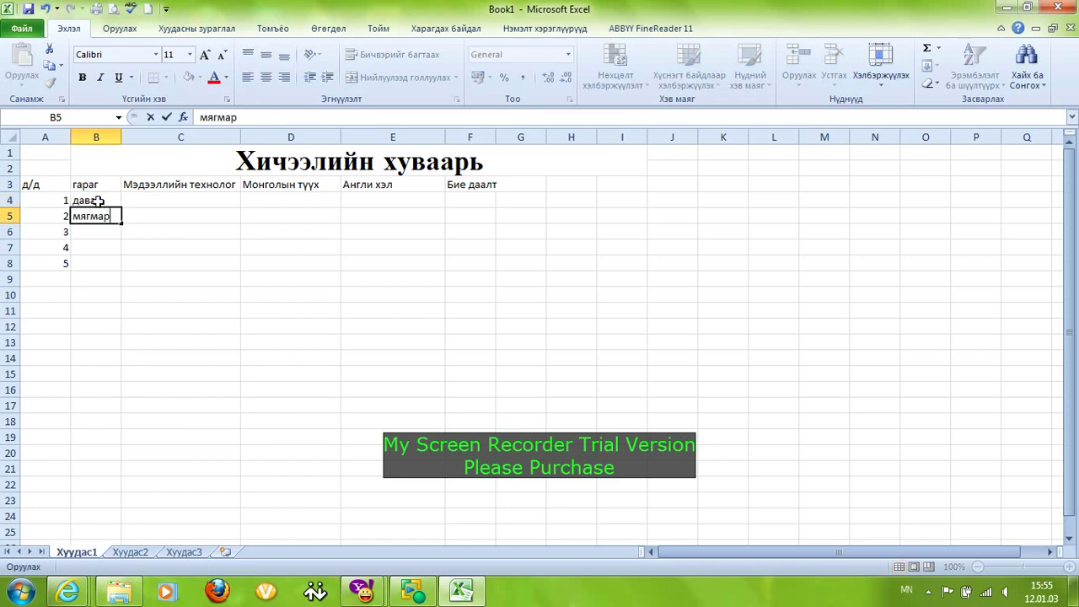
pyautogui.press('Return')
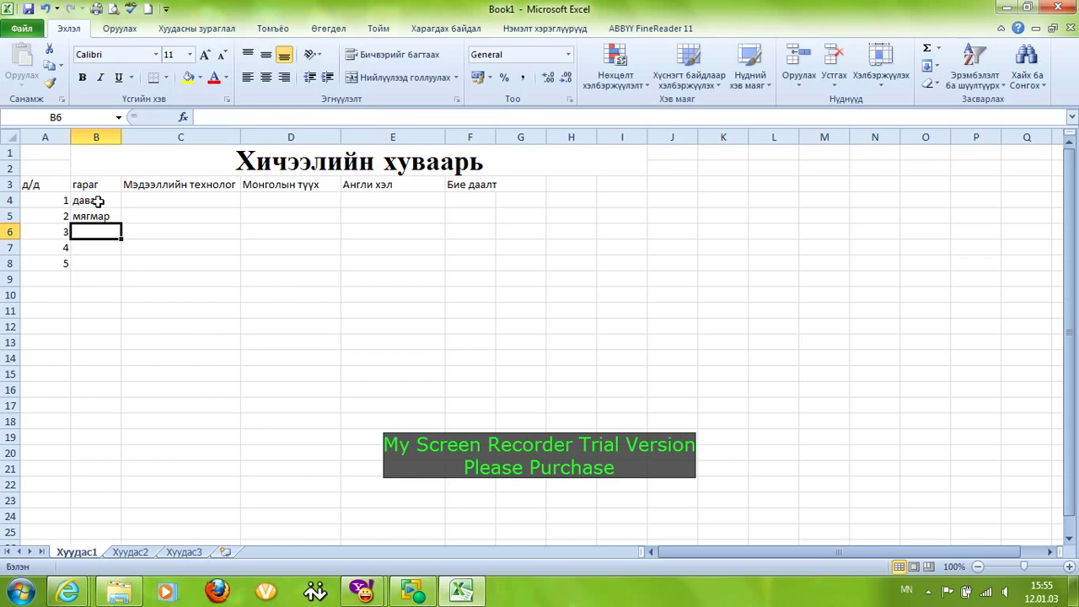
pyautogui.write('лхагва')
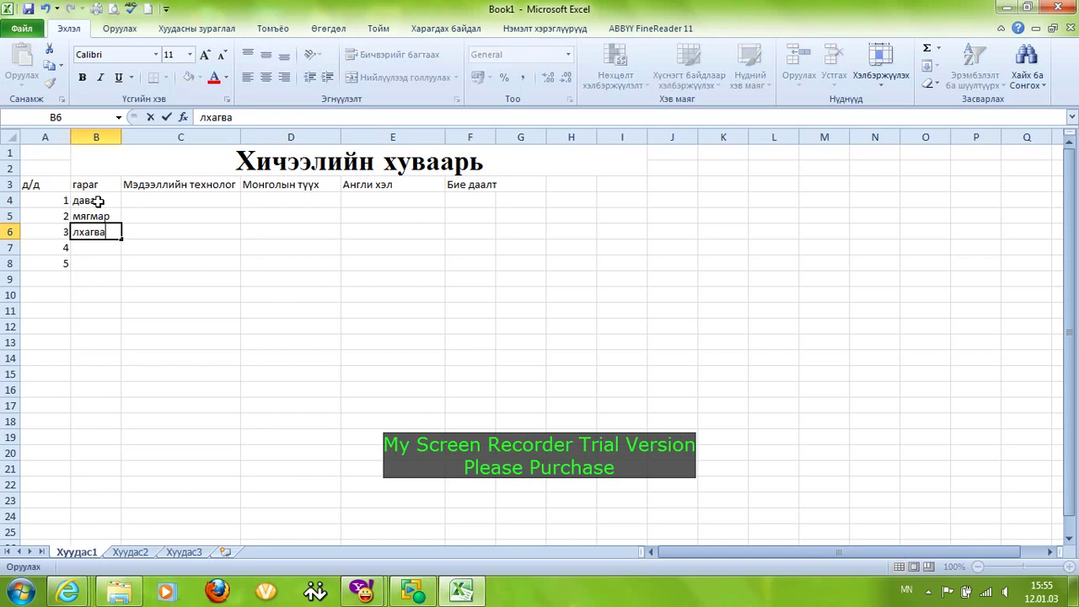
pyautogui.press('Return')
pyautogui.write('пү')
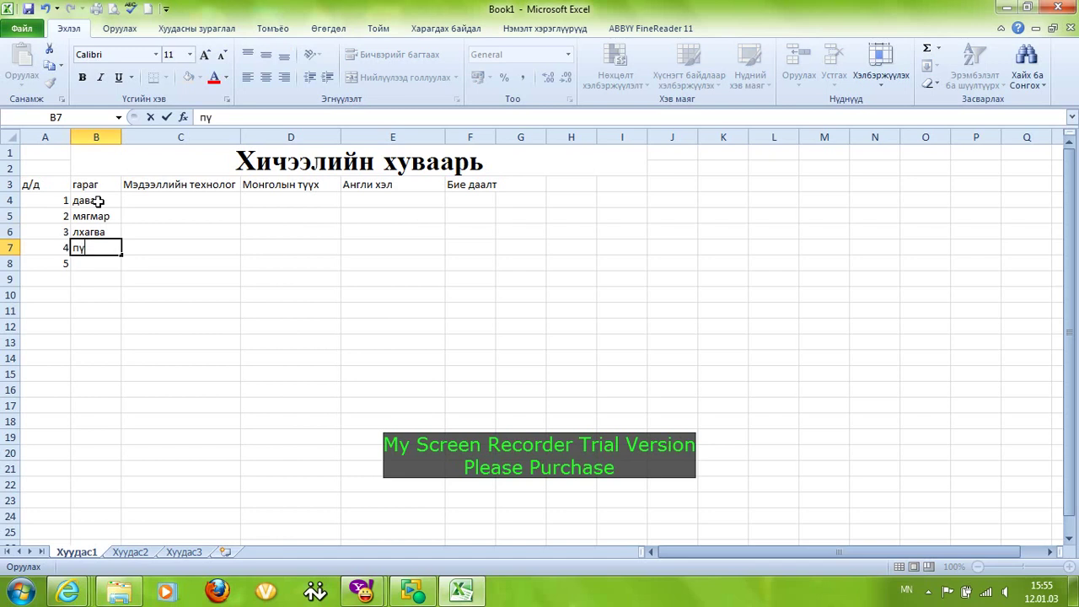
pyautogui.write('рэв')
pyautogui.press('Return')
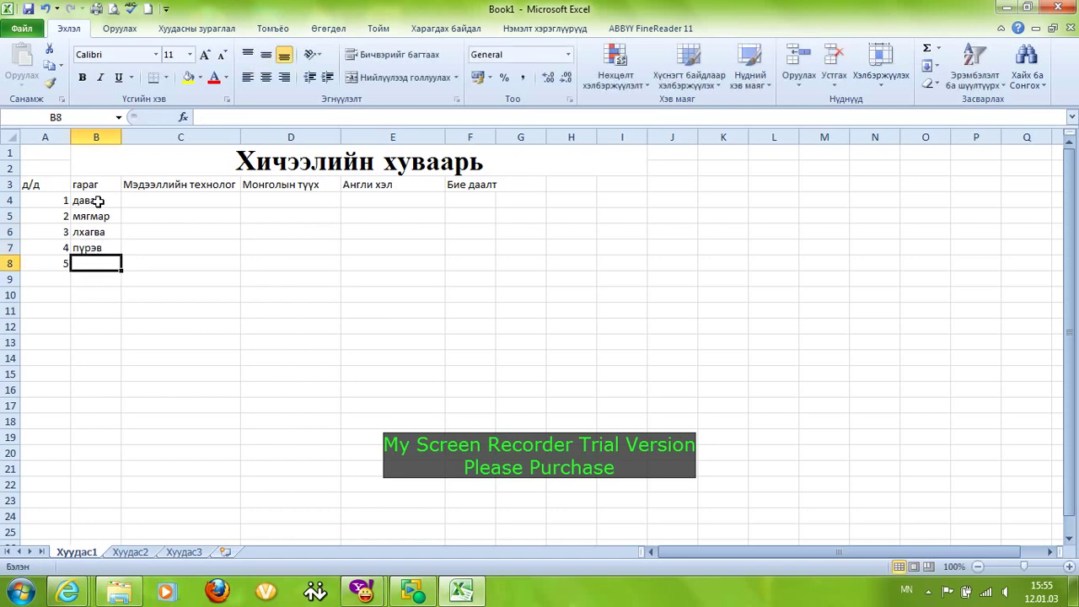
pyautogui.write('баасан')
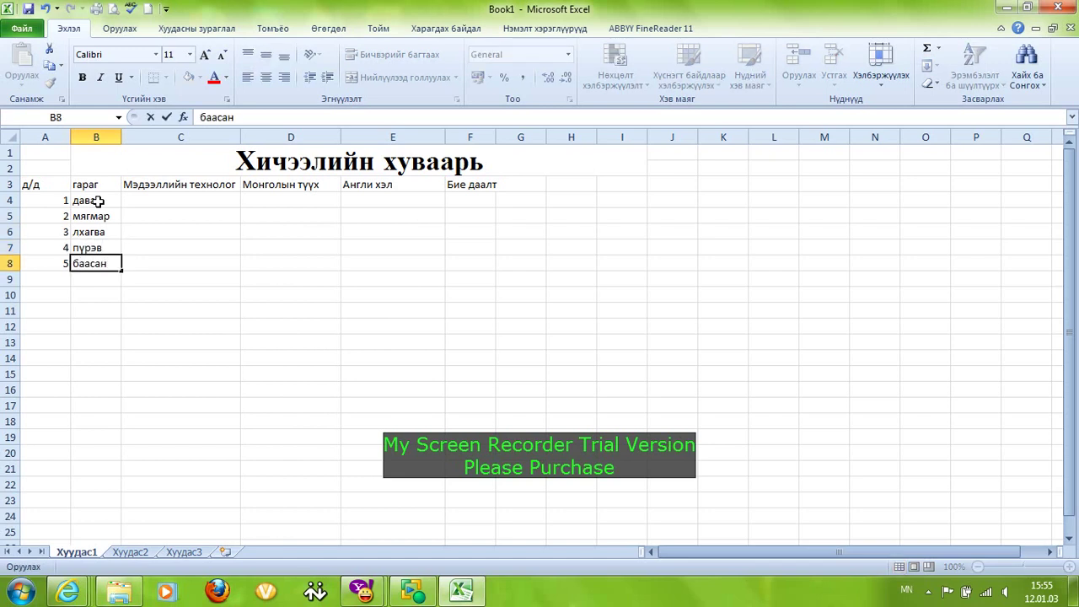
pyautogui.press('Return')
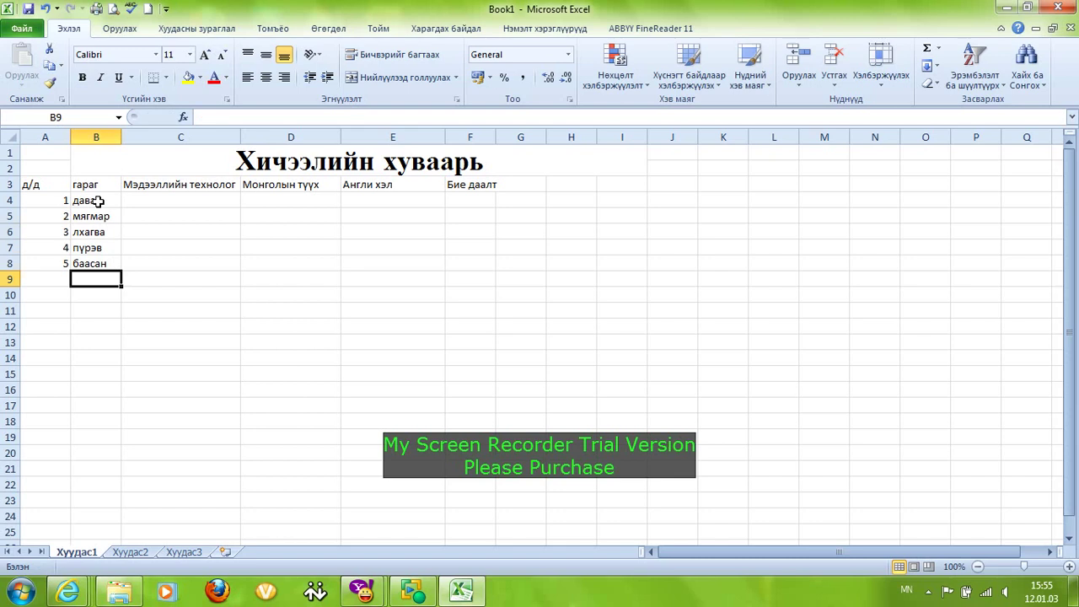
# Step: Enter the teachers' names for the first three subjects on "даваа" in C4, D4 and E4
pyautogui.click(161, 200)
pyautogui.write('сар')
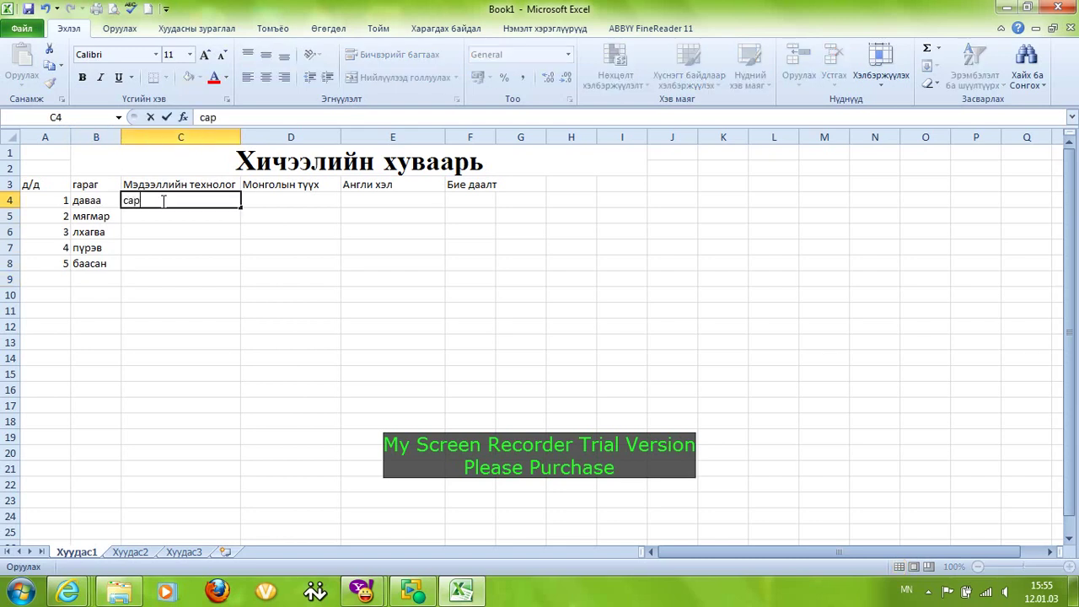
pyautogui.write('ангэрэл')
pyautogui.press('Tab')
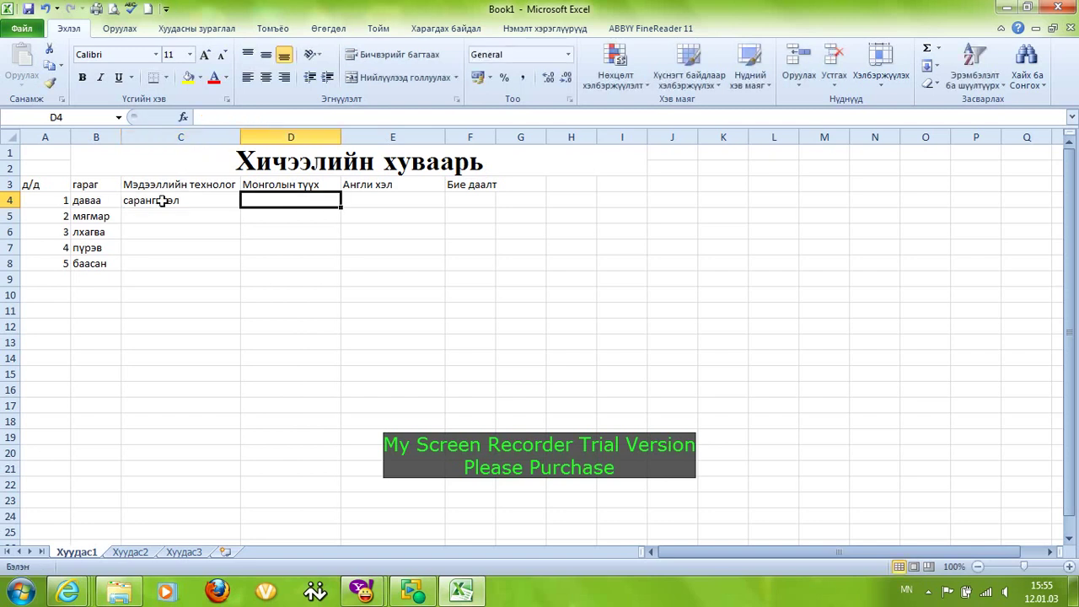
pyautogui.write('даваас')
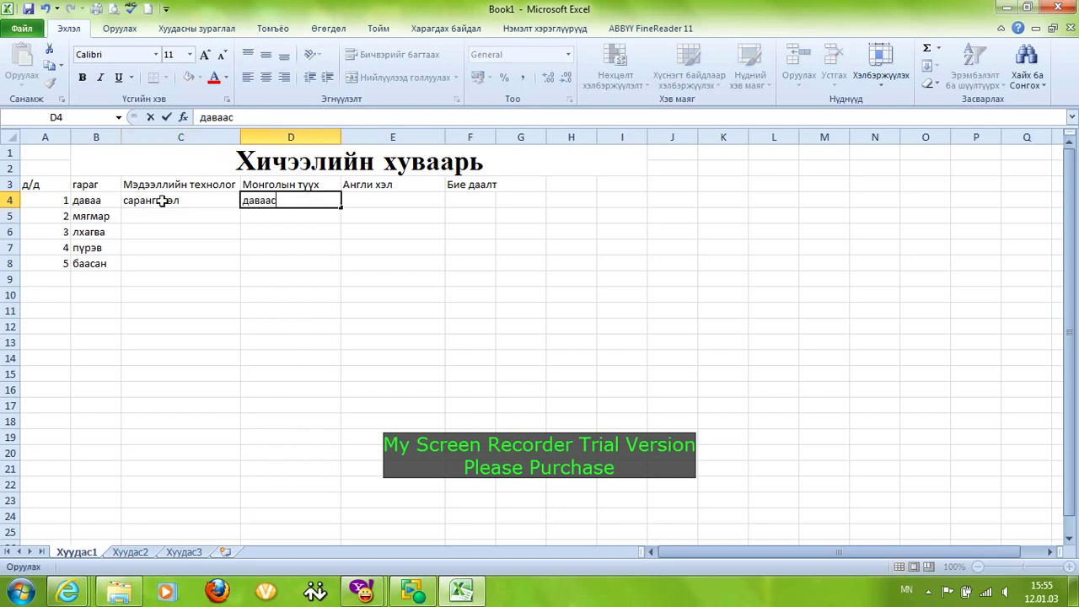
pyautogui.write('үрэн')
pyautogui.press('Tab')
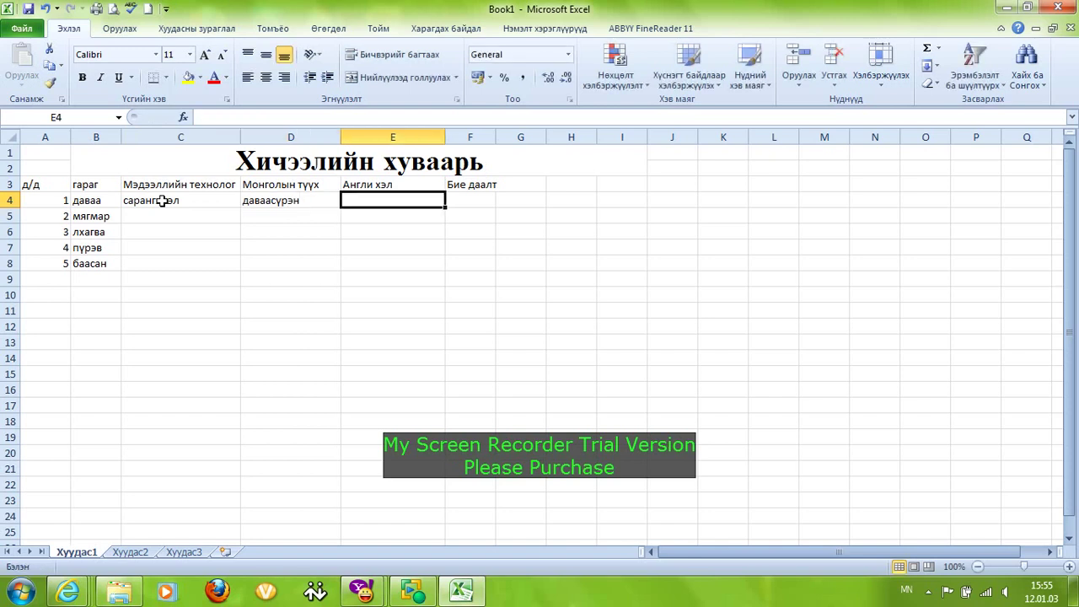
pyautogui.write('бол')
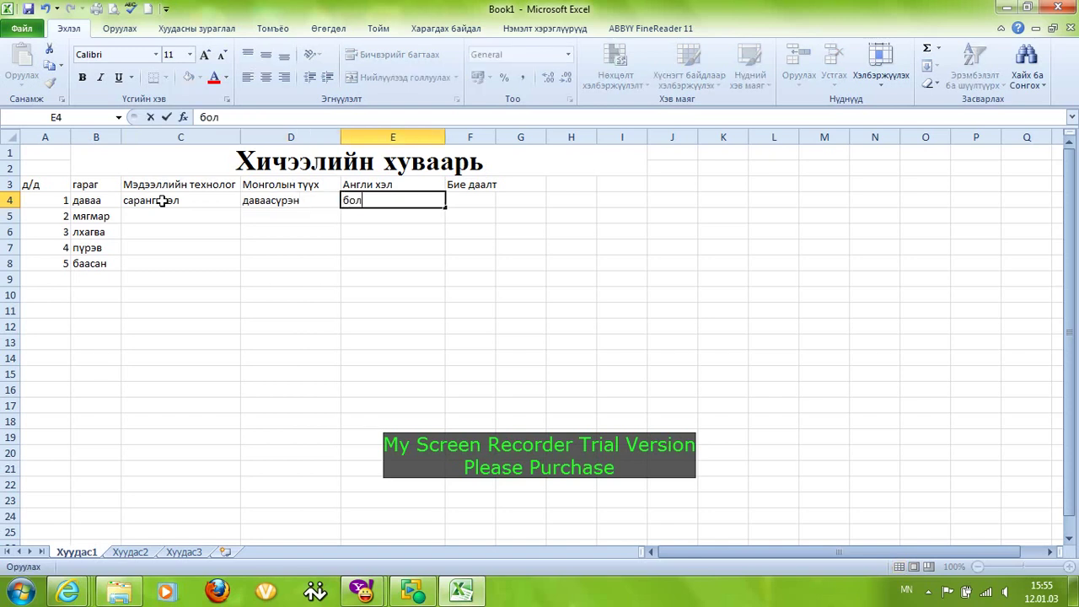
pyautogui.write('орчимэг')
pyautogui.press('Tab')
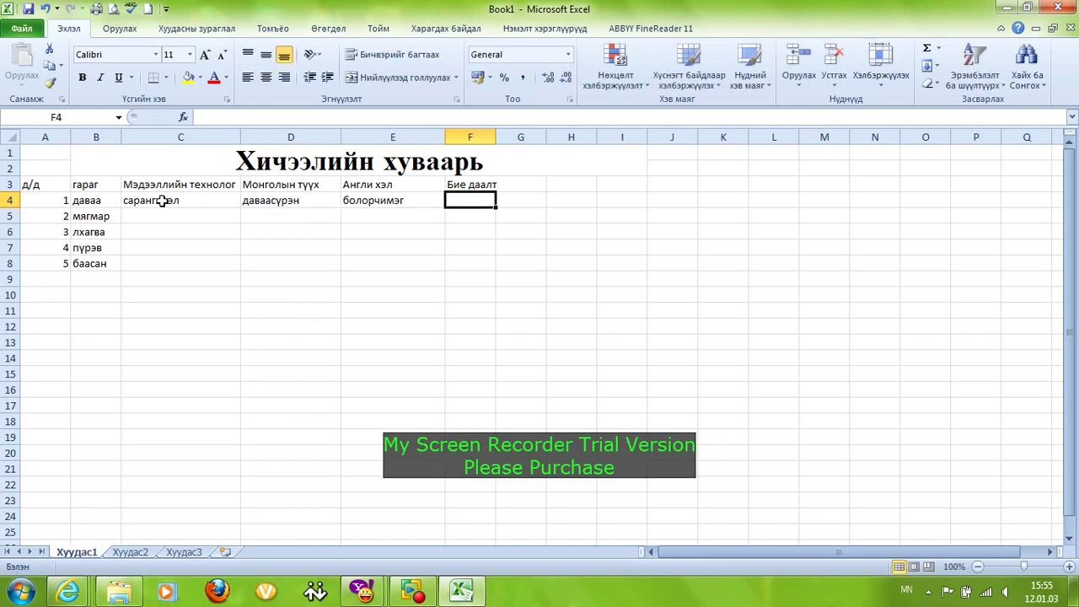
# Step: Fill the "мягмар" row with "бие даалт" in C5 and D5 and the same teacher's name as E4 in E5
pyautogui.click(135, 216)
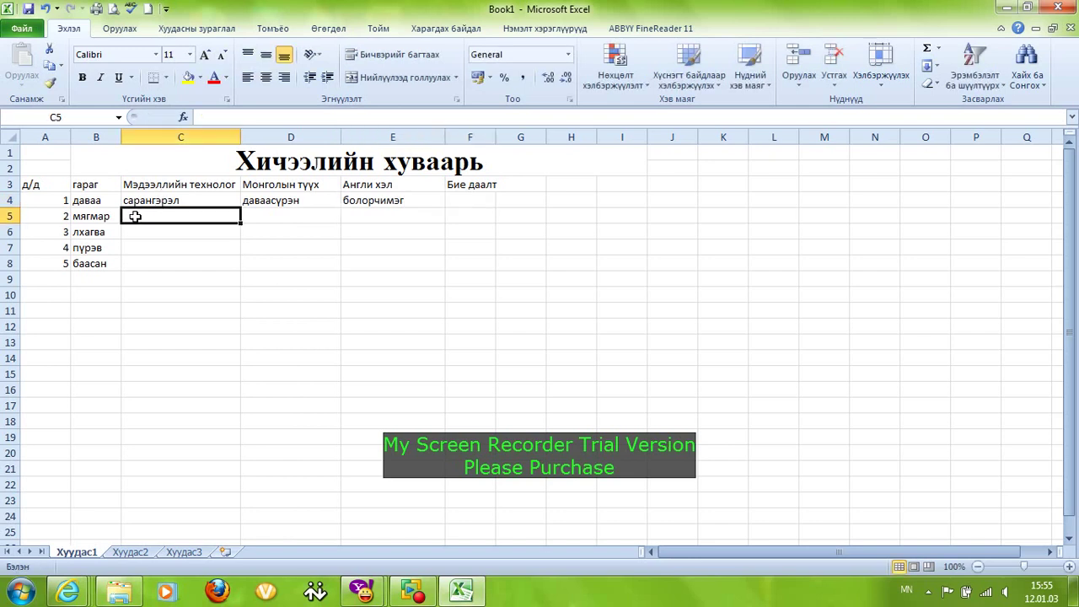
pyautogui.write('бие даалт')
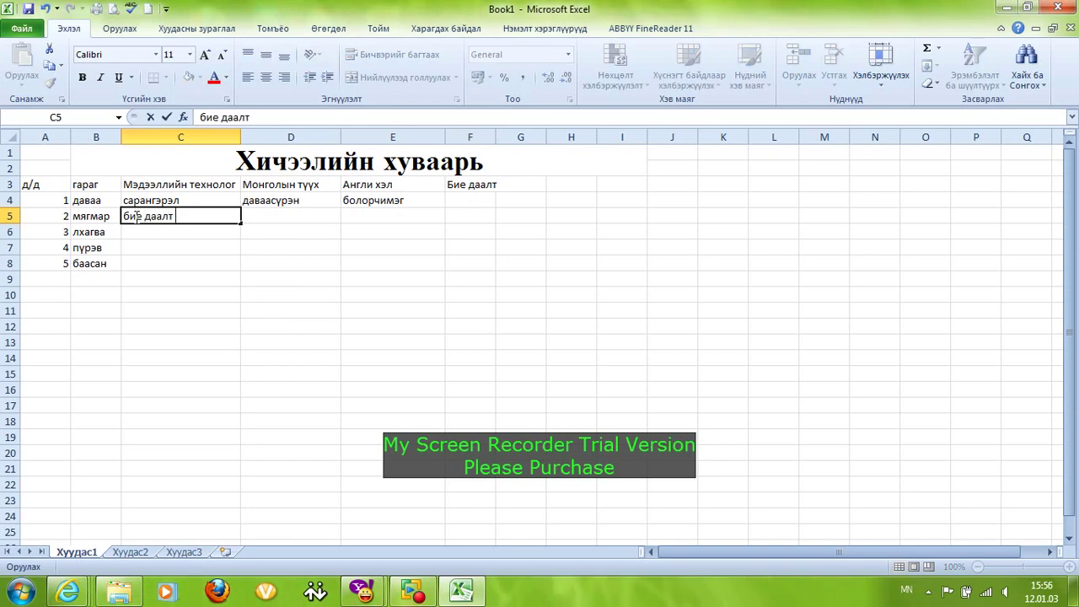
pyautogui.click(292, 224)
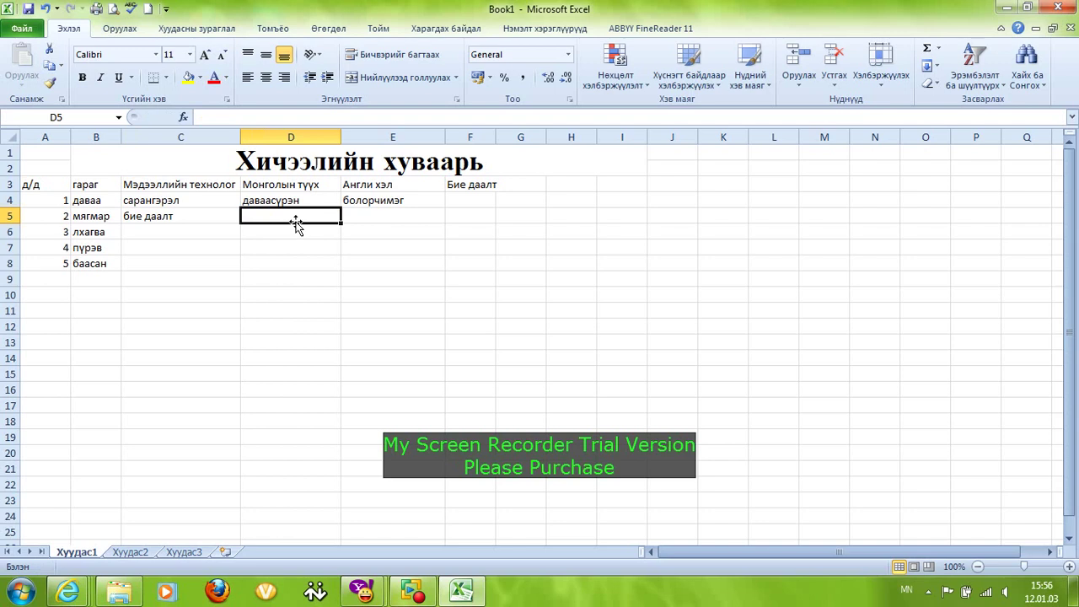
pyautogui.write('бие')
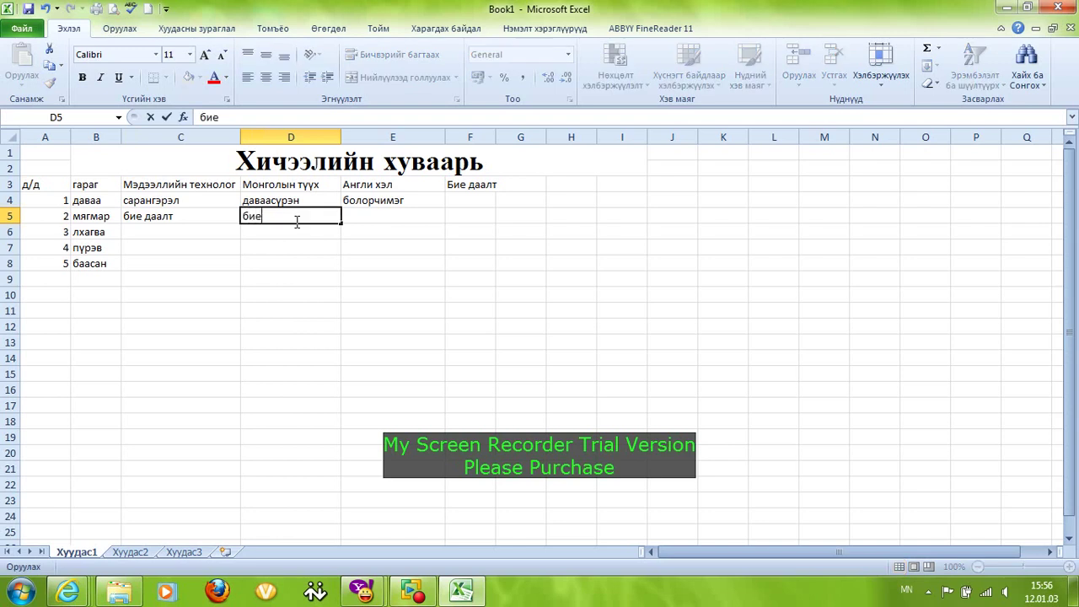
pyautogui.write(' даалт')
pyautogui.click(369, 216)
pyautogui.write('болорчи')
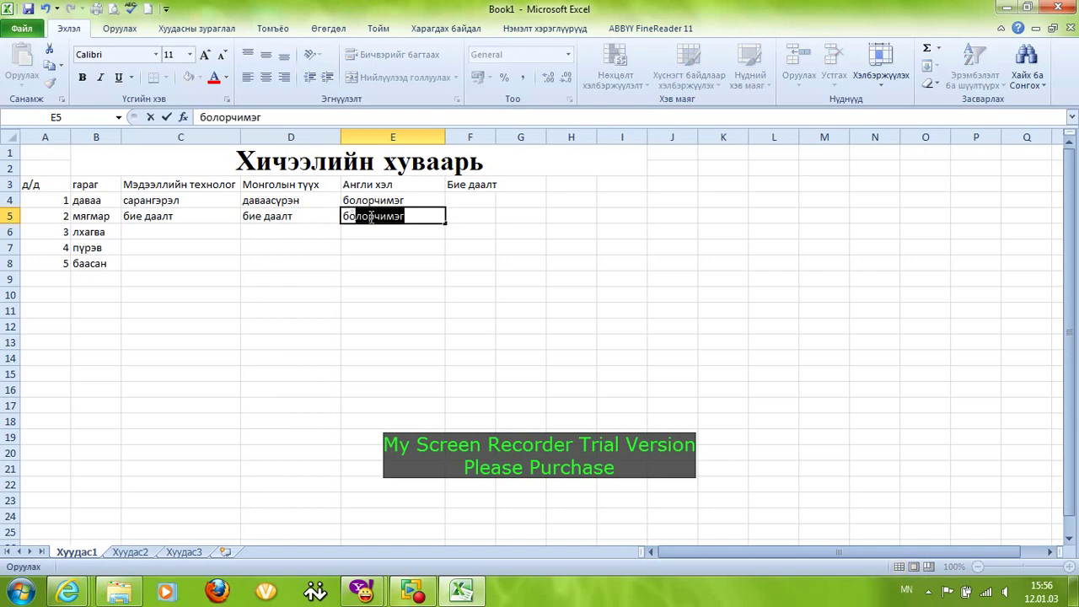
pyautogui.write('мэг')
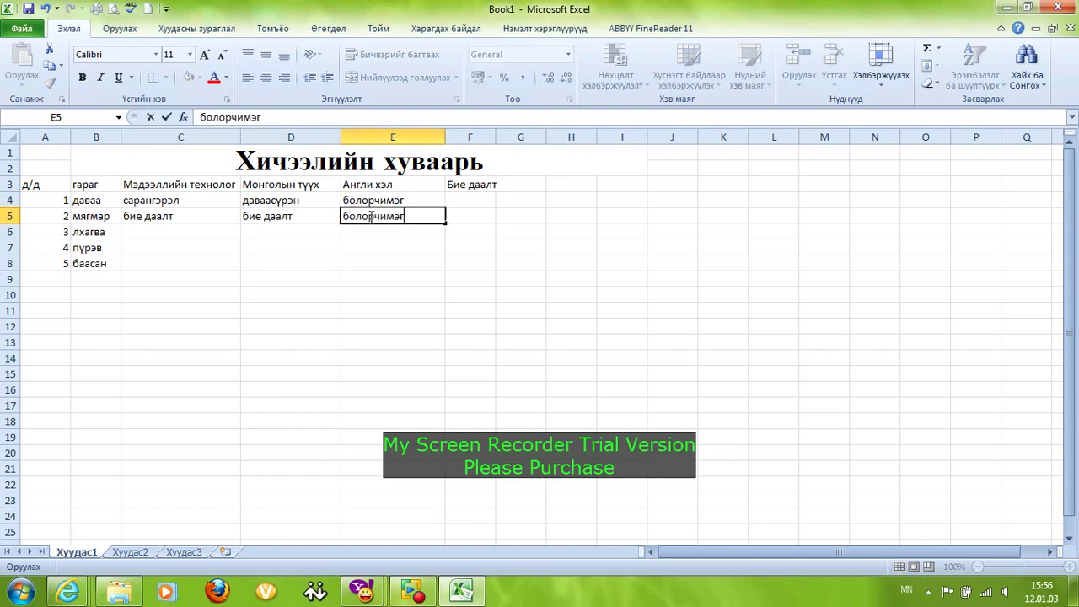
pyautogui.click(303, 264)
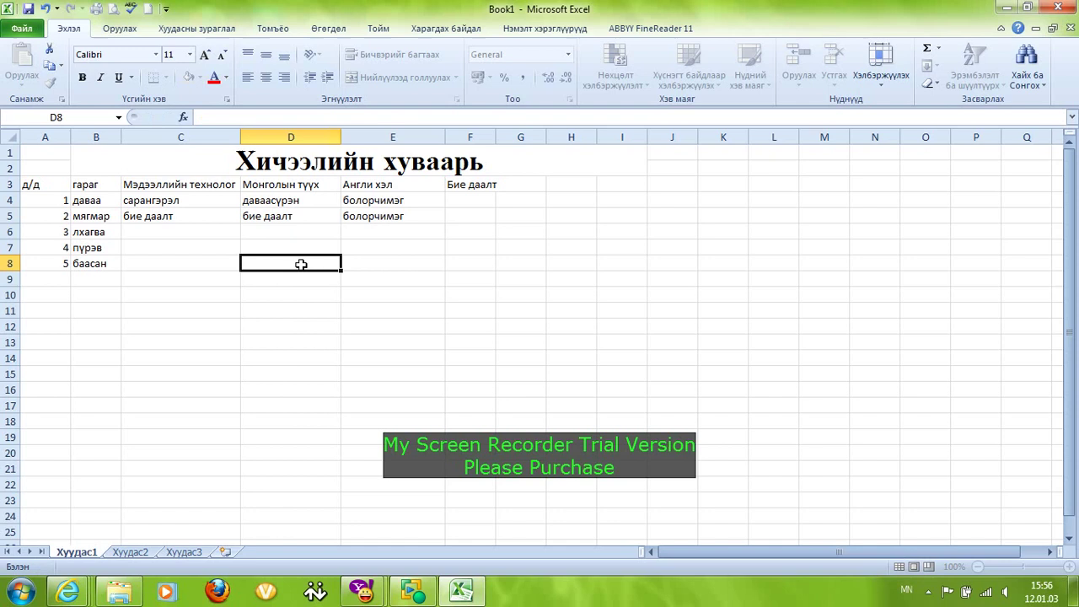
# Step: Enter the same teacher's name as in C4 for the "лхагва" row in C6
pyautogui.click(133, 234)
pyautogui.write('сарангэрэл')
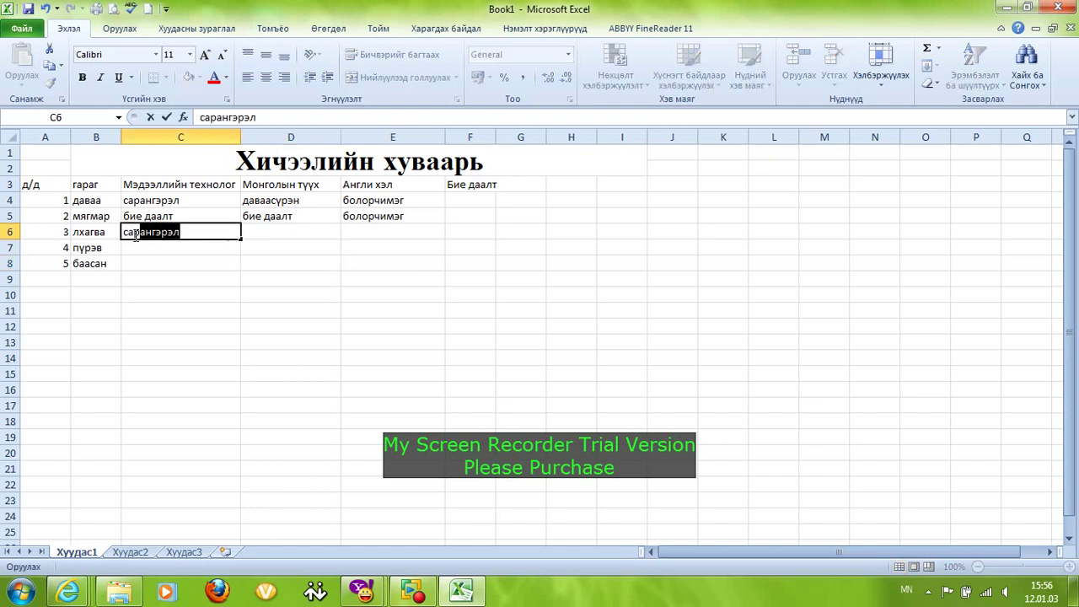
pyautogui.click(236, 232)
pyautogui.click(286, 238)
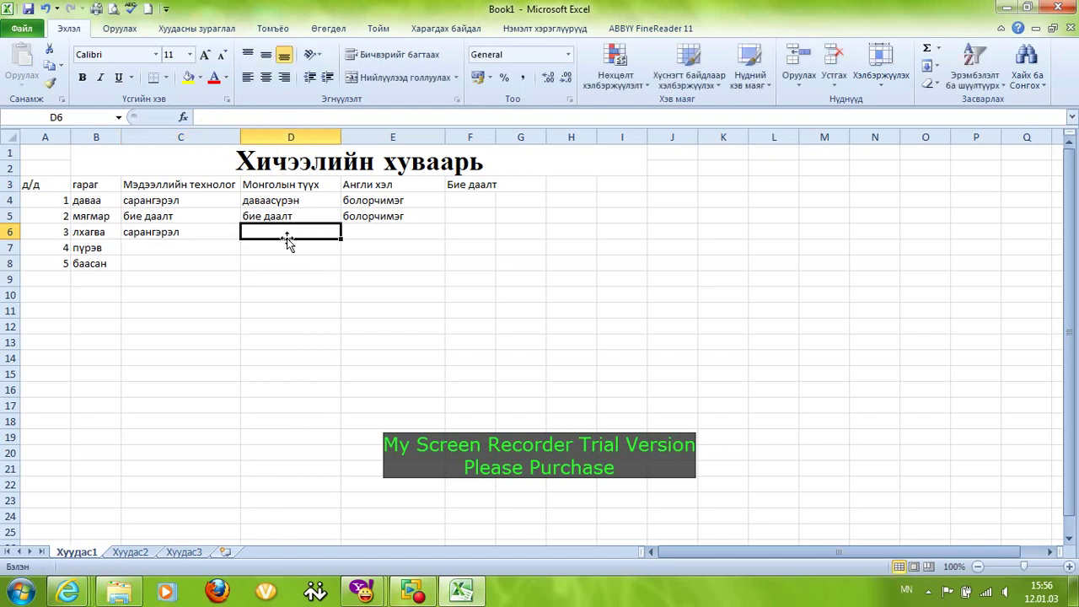
# Step: Complete the "лхагва" row with the same teacher's name as D4 in D6 and "бие даалт" in E6
pyautogui.write('дав')
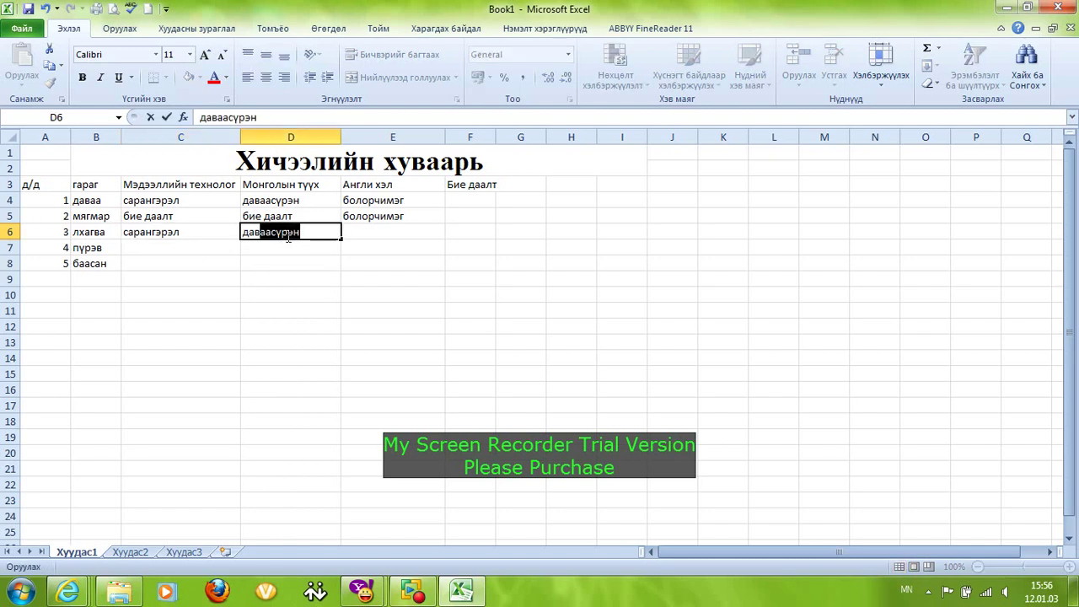
pyautogui.click(288, 236)
pyautogui.click(375, 231)
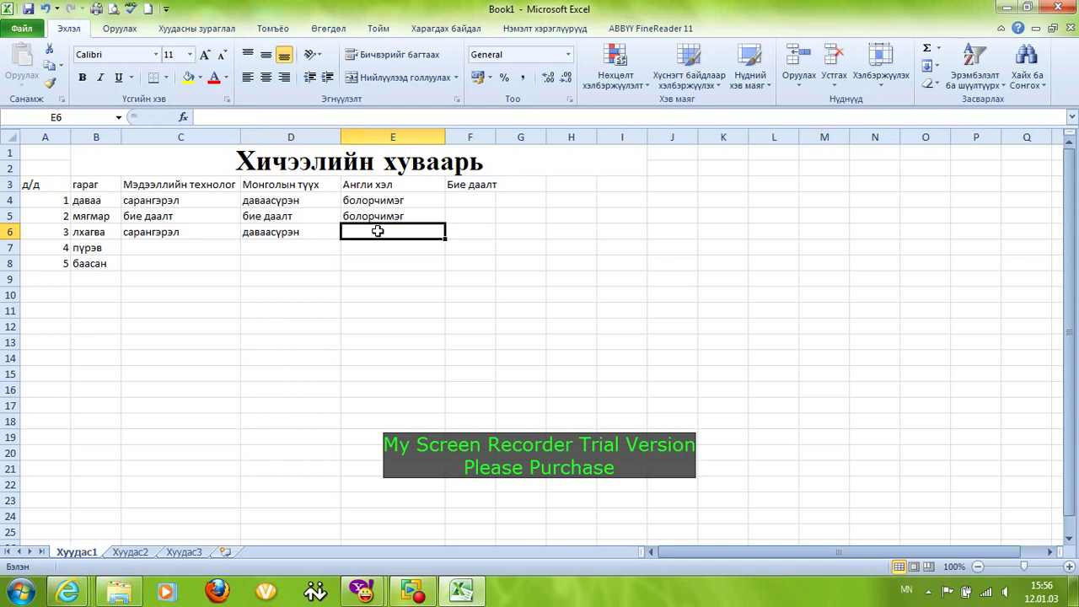
pyautogui.write('бие')
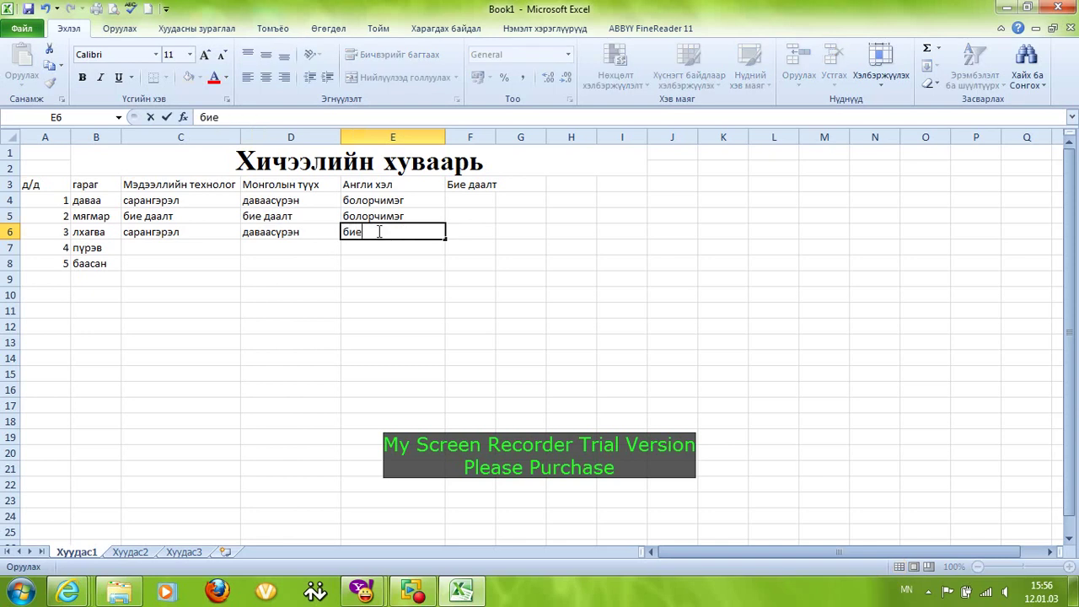
pyautogui.write(' далл')
pyautogui.press('BackSpace')
pyautogui.press('BackSpace')
pyautogui.write('алт')
pyautogui.press('Return')
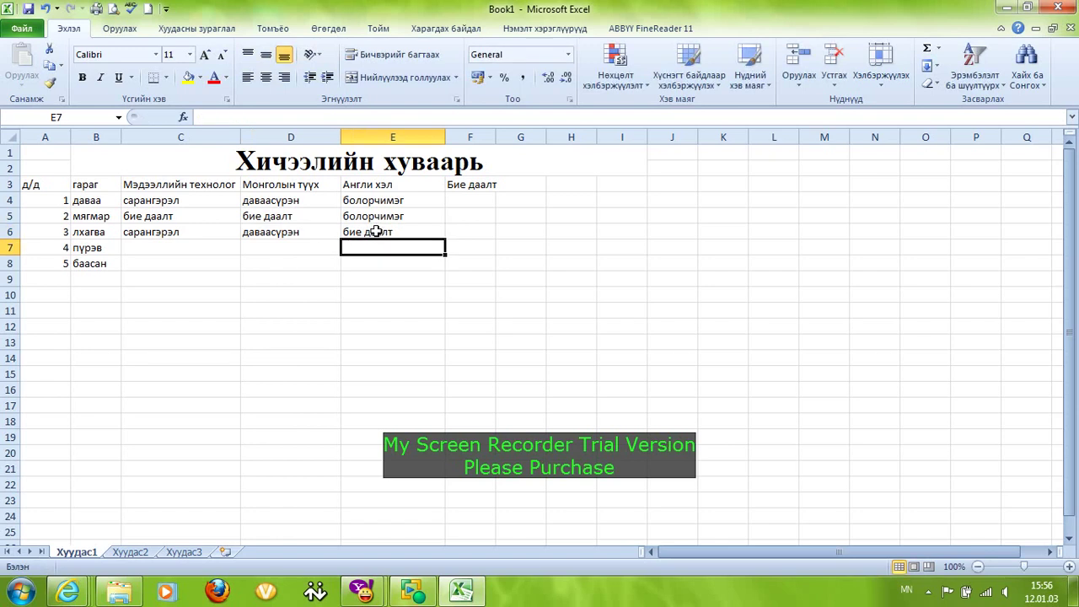
# Step: Fill the "пүрэв" row with "бие даалт" in C7 and the same teachers' names as D4 and E4 in D7 and E7
pyautogui.write('бие даалт')
pyautogui.click(193, 247)
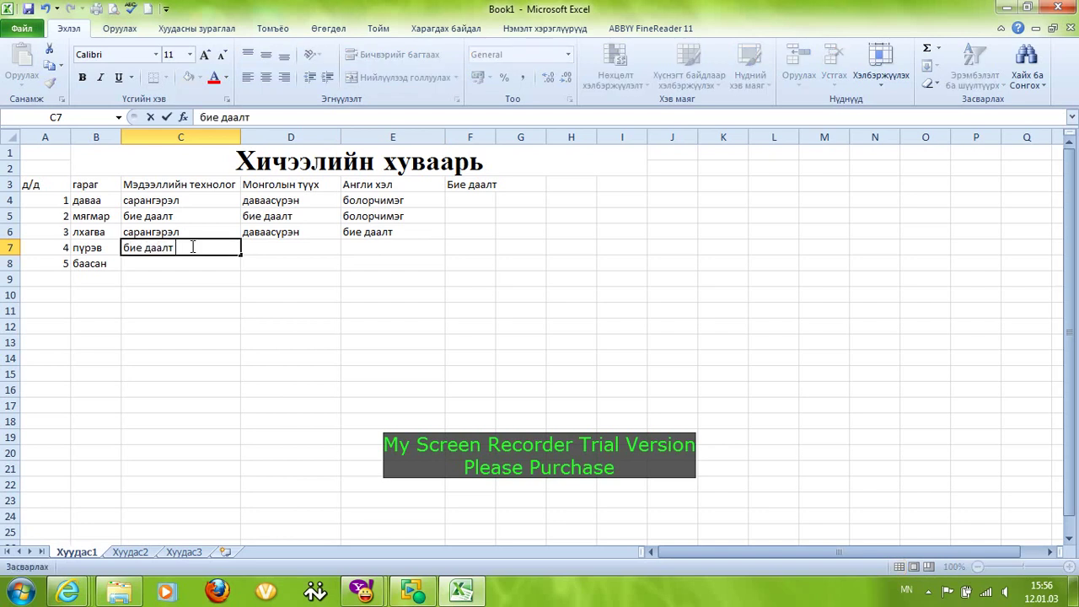
pyautogui.click(260, 246)
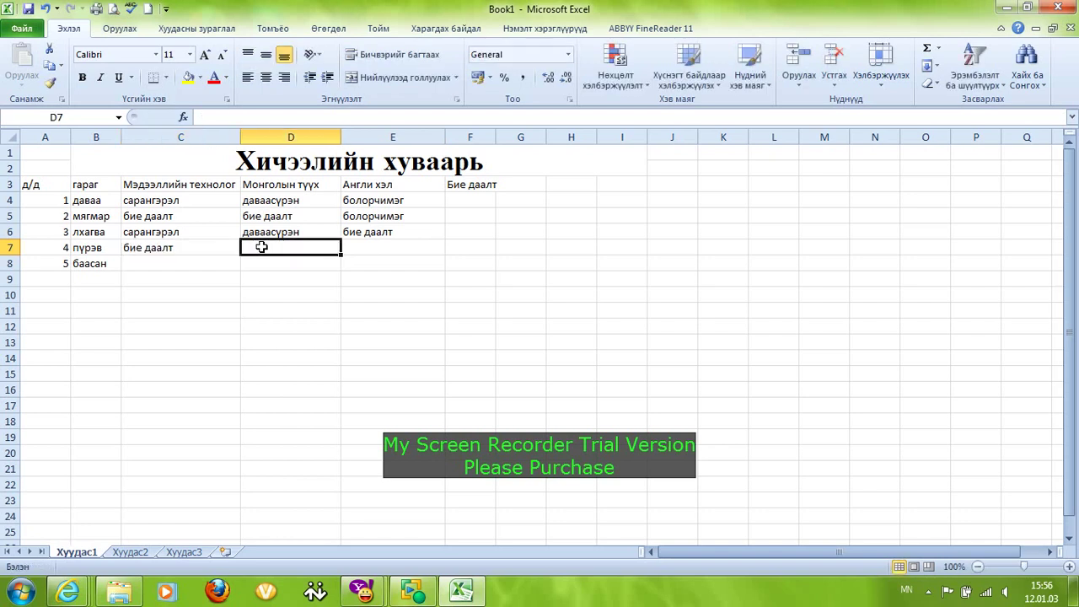
pyautogui.write('даваасүрэн')
pyautogui.click(267, 247)
pyautogui.click(373, 246)
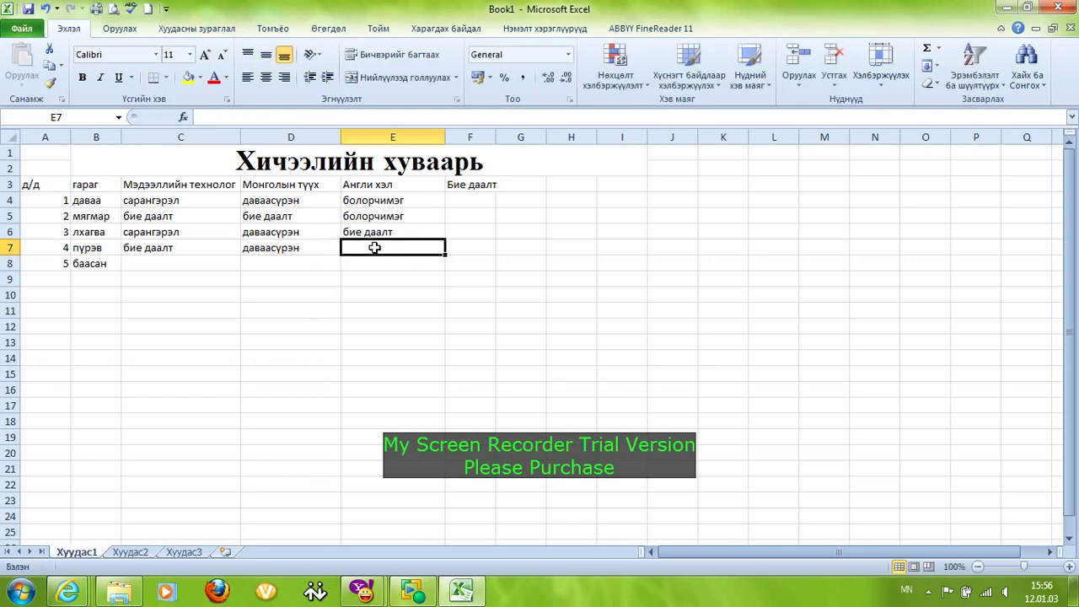
pyautogui.write('б')
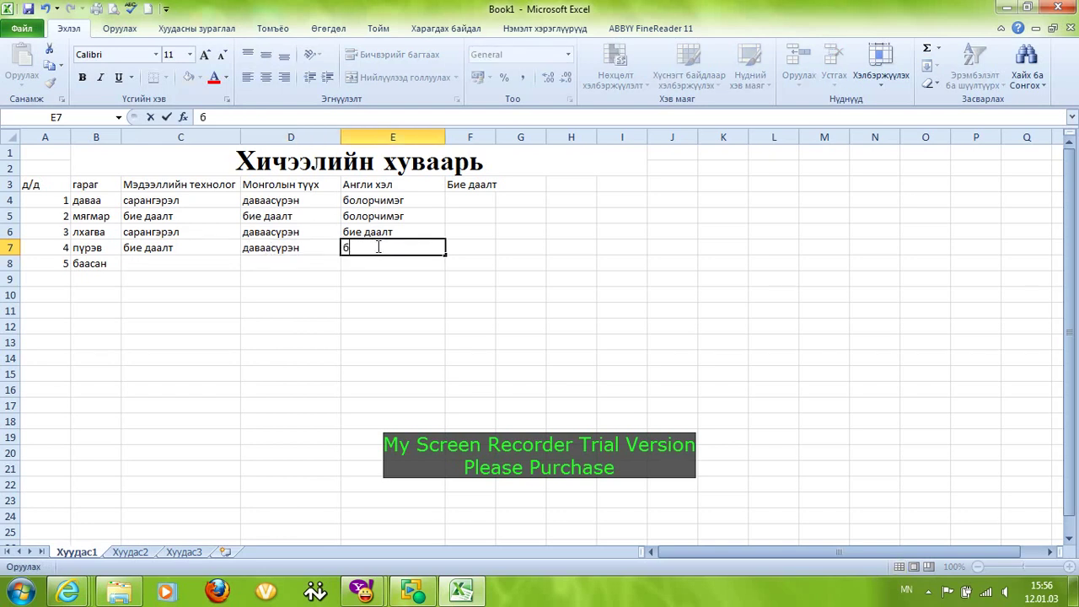
pyautogui.write('олорчимэг')
pyautogui.click(378, 247)
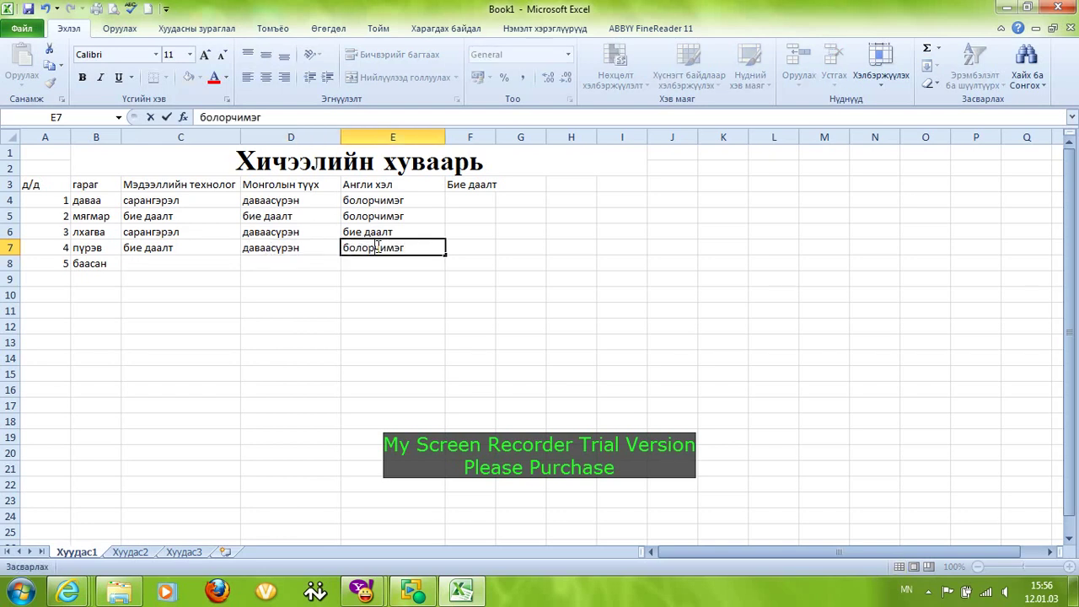
# Step: Fill the "баасан" row with the same teacher's name as C4 in C8 and "бие даалт" in D8 and E8
pyautogui.click(186, 268)
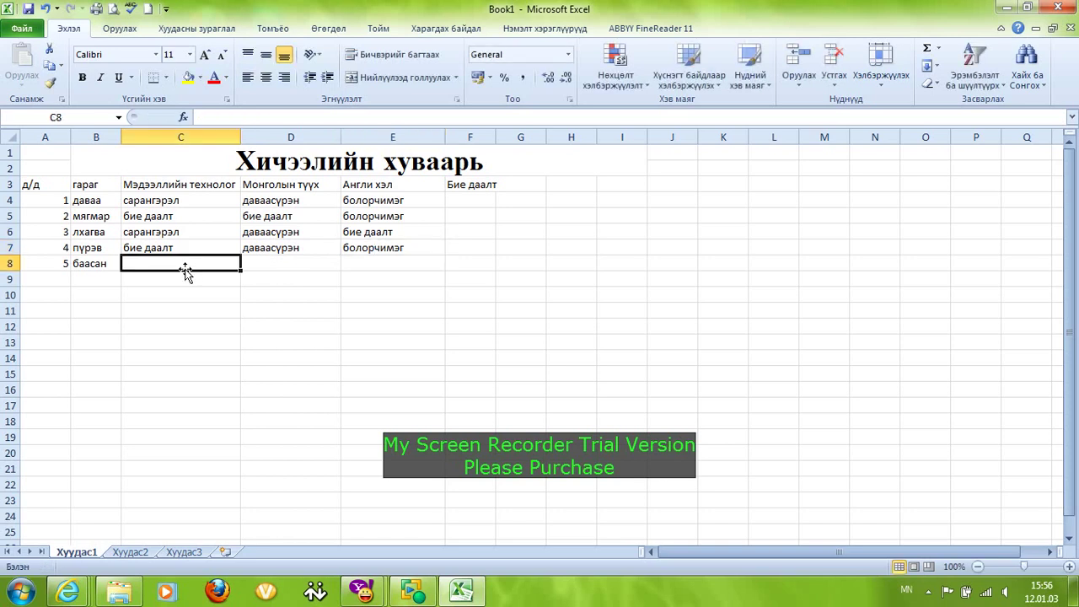
pyautogui.write('са')
pyautogui.click(219, 267)
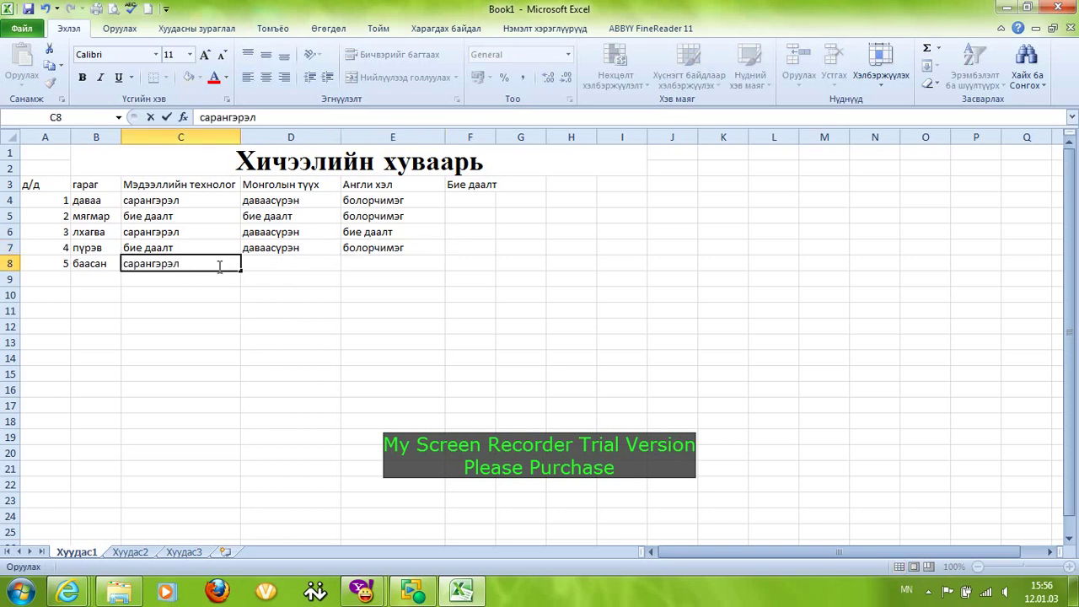
pyautogui.click(269, 265)
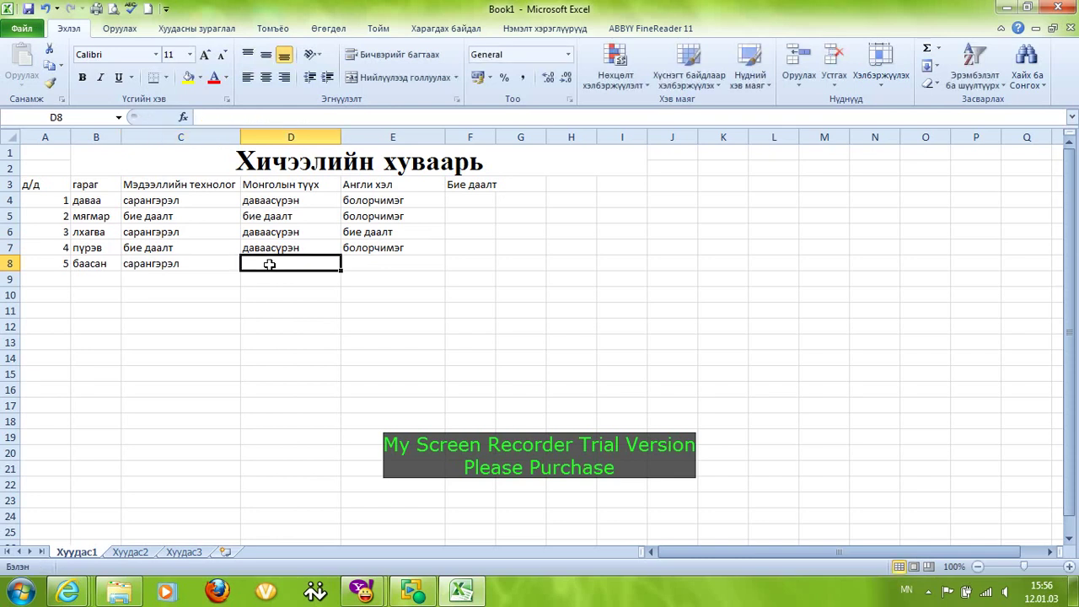
pyautogui.write('би')
pyautogui.click(271, 265)
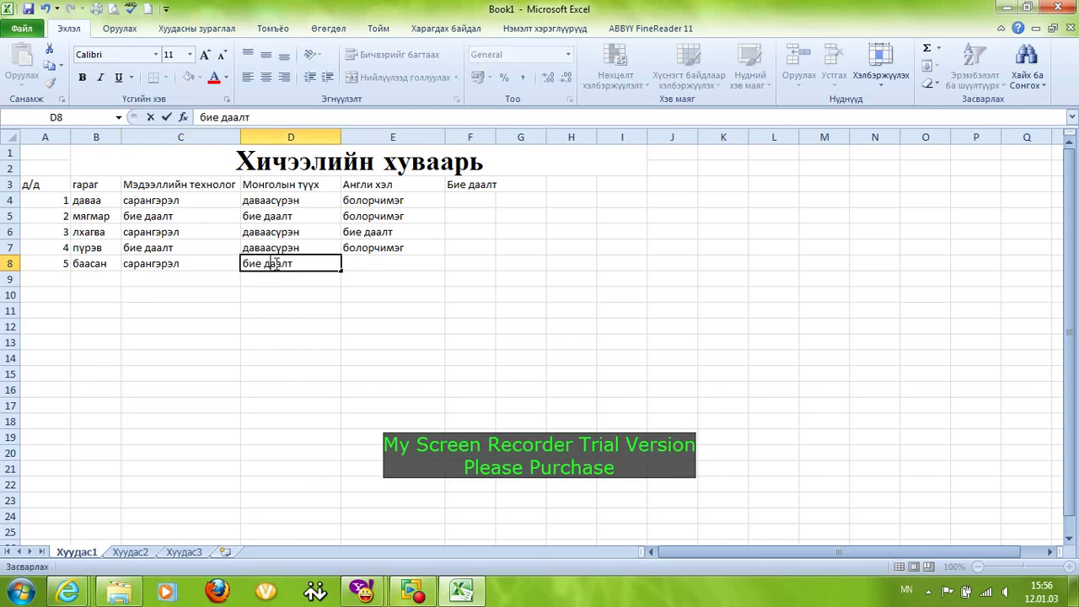
pyautogui.click(367, 264)
pyautogui.write('бие даалт')
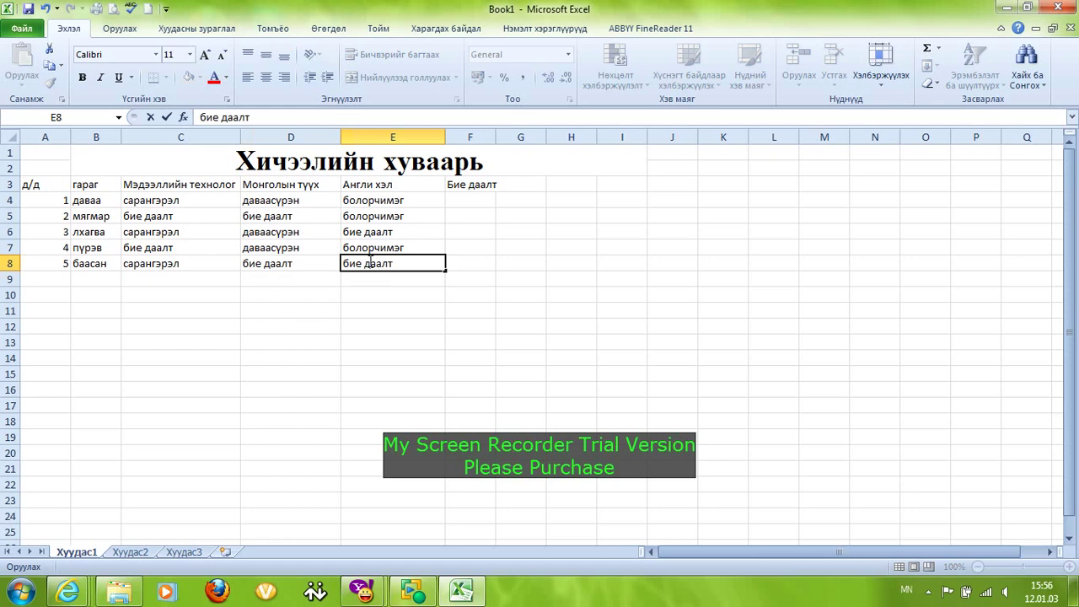
pyautogui.click(373, 264)
# Step: Enter "оюутан" in F4 under "Бие даалт" and fill it down through F8
pyautogui.click(471, 199)
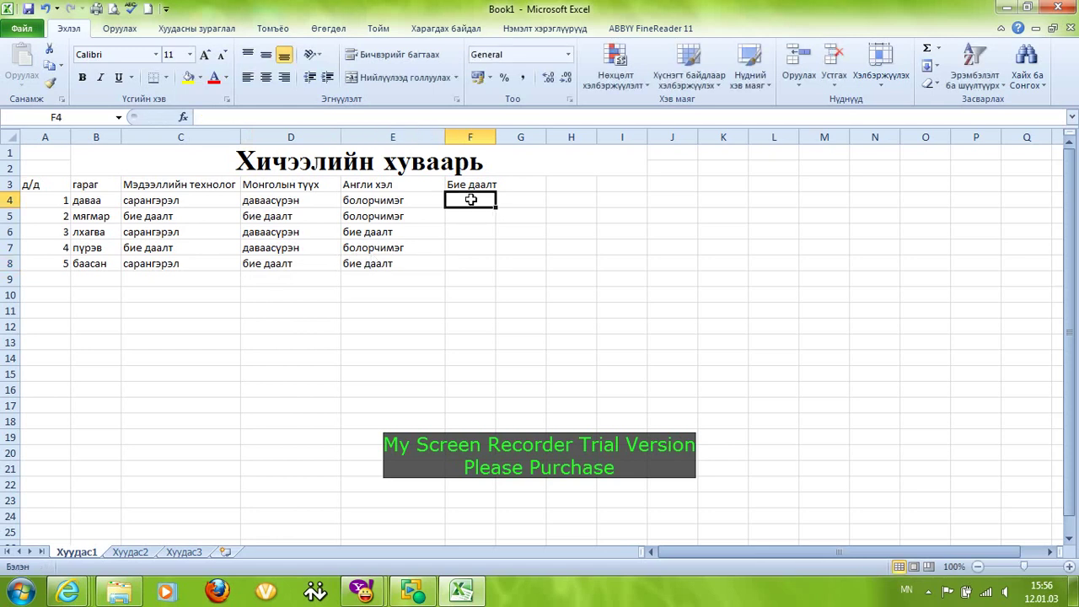
pyautogui.write('о')
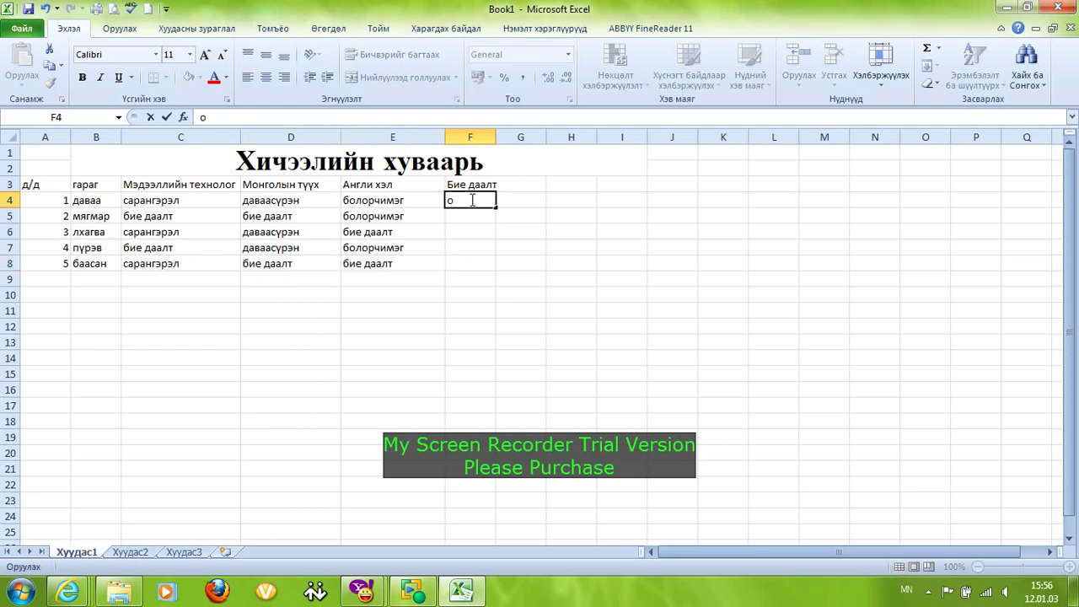
pyautogui.write('юутан')
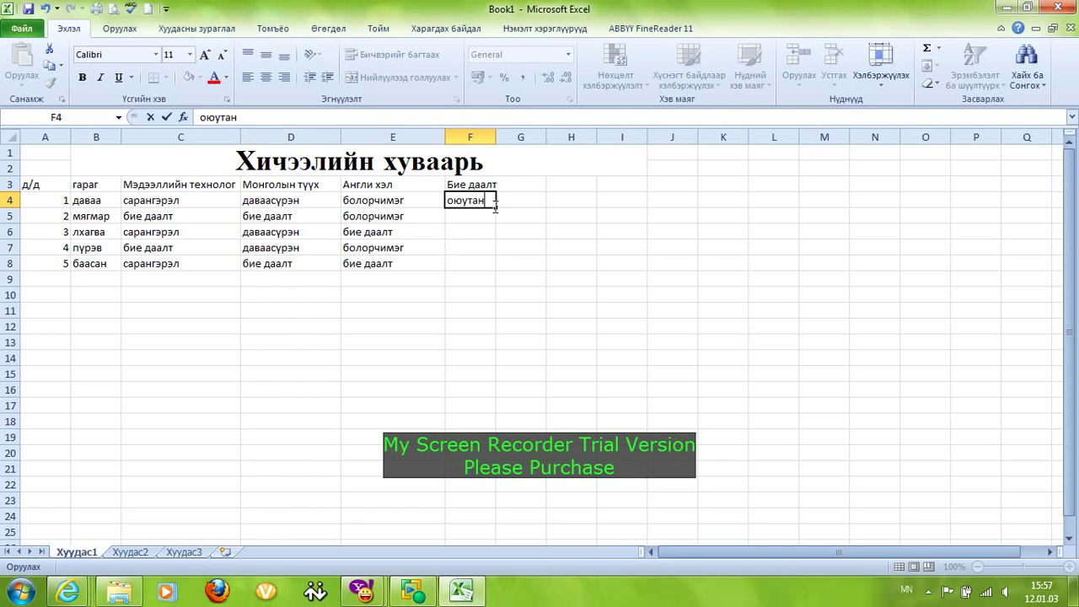
pyautogui.moveTo(496, 205); pyautogui.dragTo(494, 267)
pyautogui.click(527, 230)
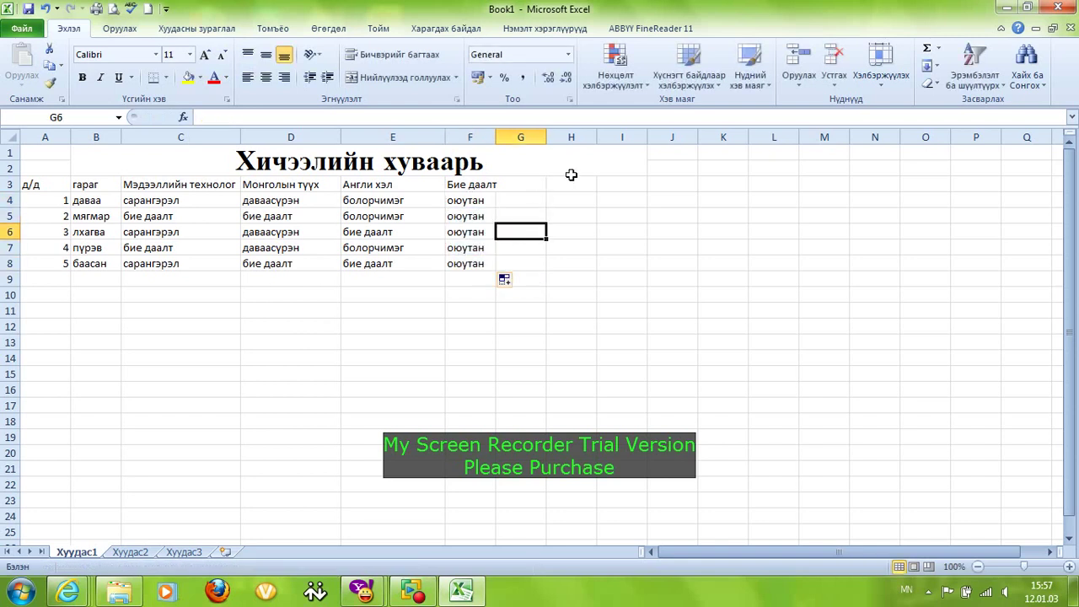
# Step: Unmerge the title cells B1:I2 containing "Хичээлийн хуваарь"
pyautogui.click(89, 155)
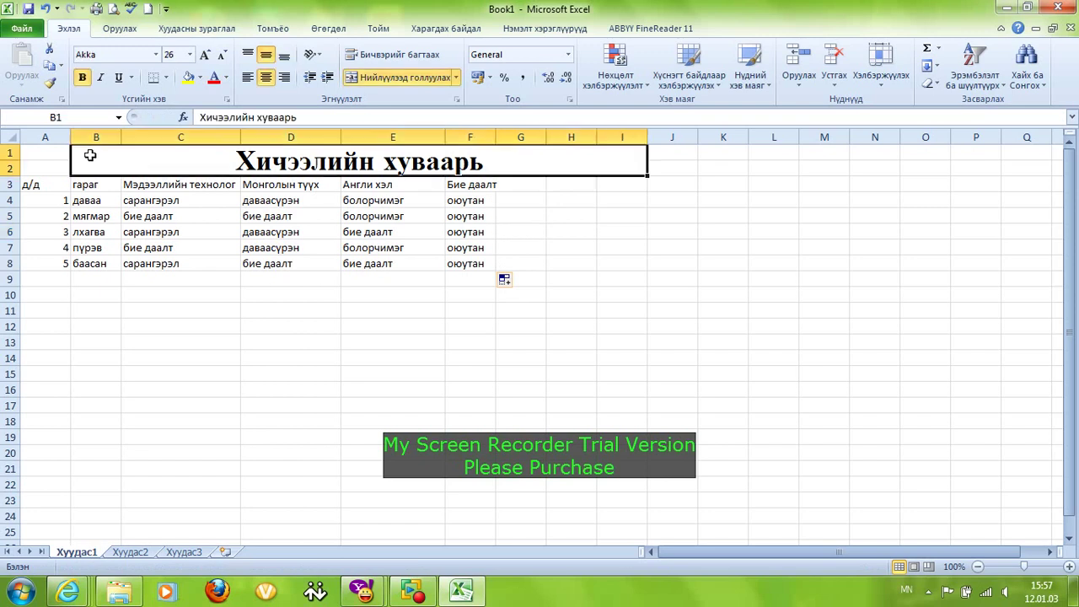
pyautogui.click(455, 77)
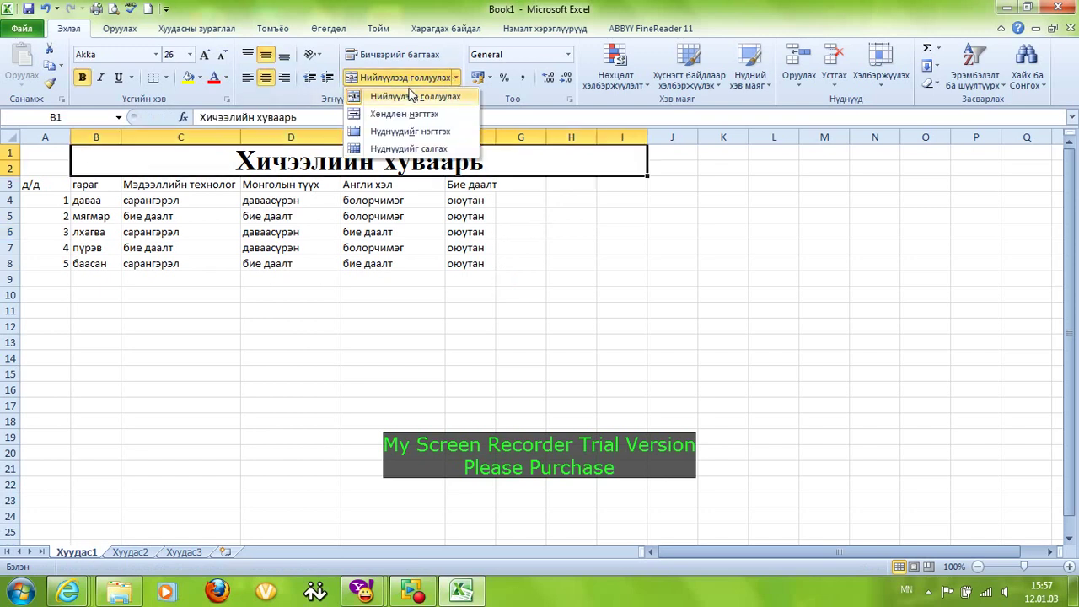
pyautogui.click(410, 95)
pyautogui.click(356, 165)
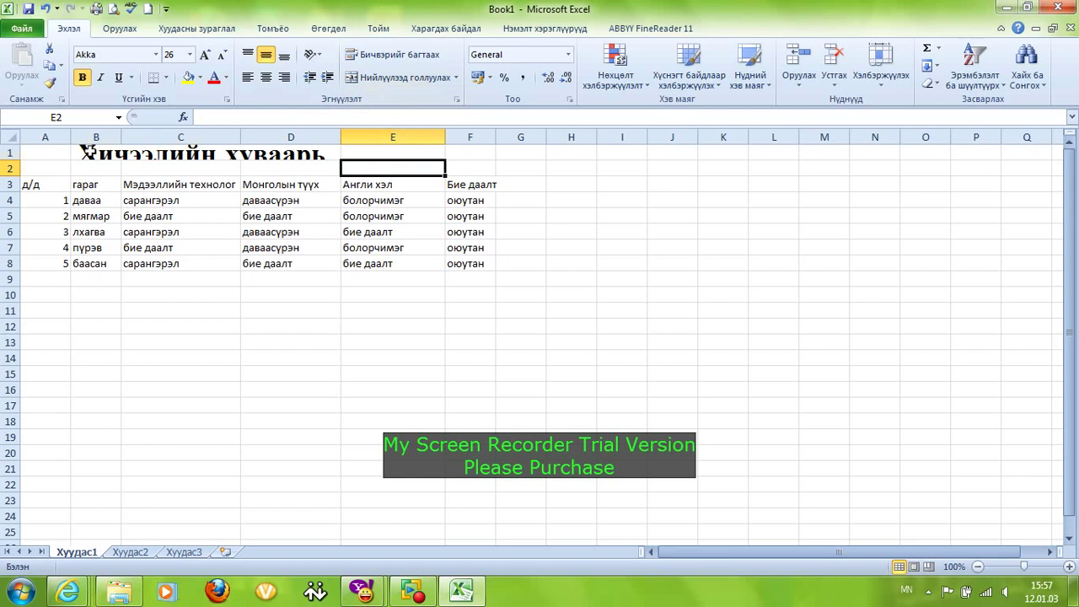
# Step: Merge A1:F2 into one title cell across the timetable's width and centre the title horizontally
pyautogui.moveTo(42, 155); pyautogui.dragTo(462, 164)
pyautogui.click(455, 78)
pyautogui.click(452, 132)
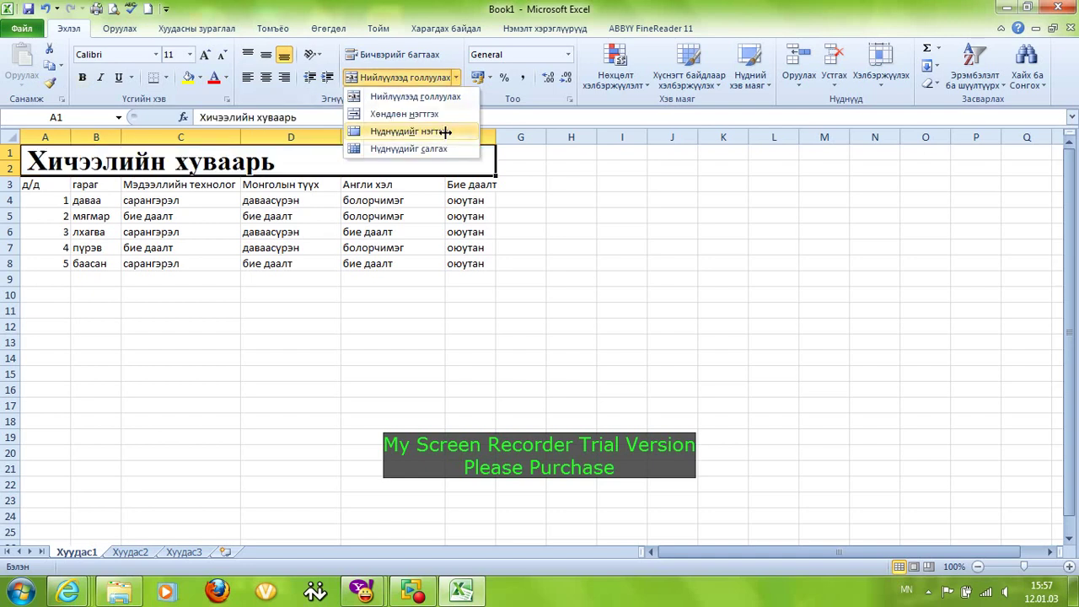
pyautogui.click(268, 76)
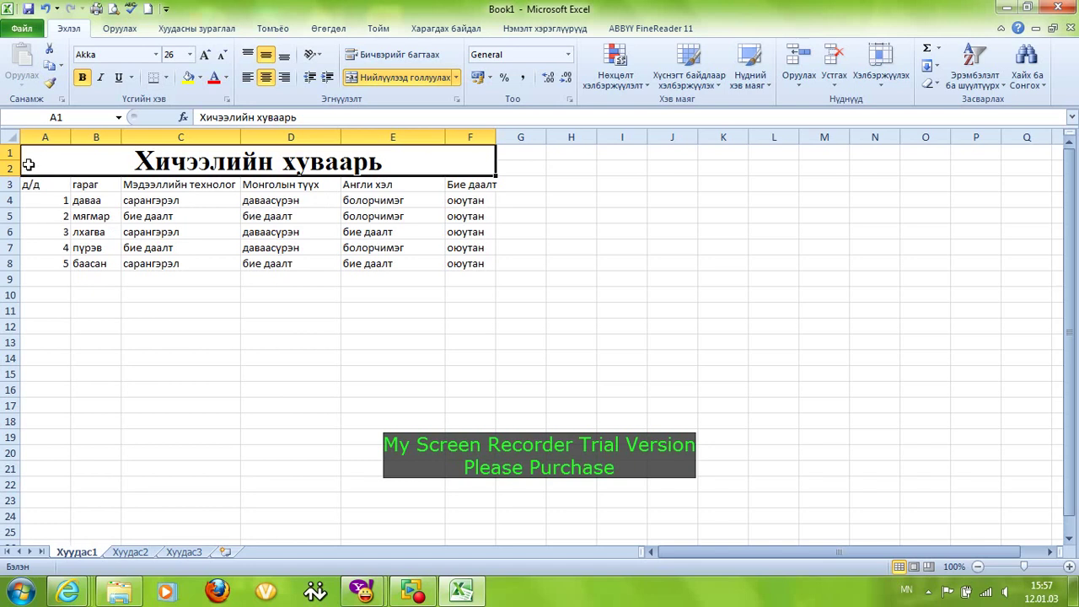
# Step: Apply outline and inside borders to the whole timetable A1:F8
pyautogui.moveTo(28, 154); pyautogui.dragTo(53, 255)
pyautogui.rightClick(251, 217)
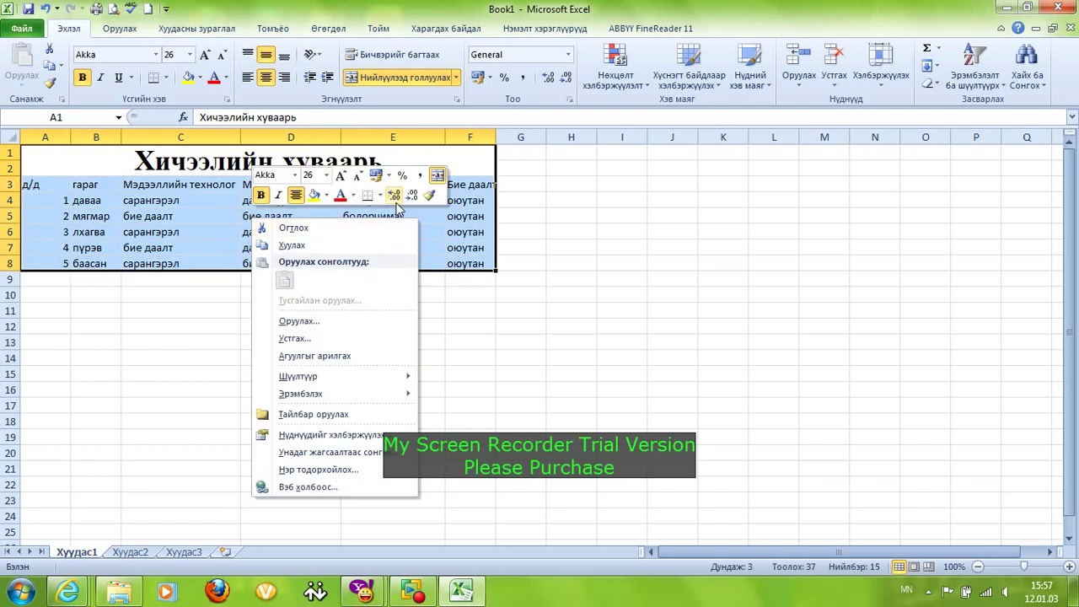
pyautogui.click(335, 433)
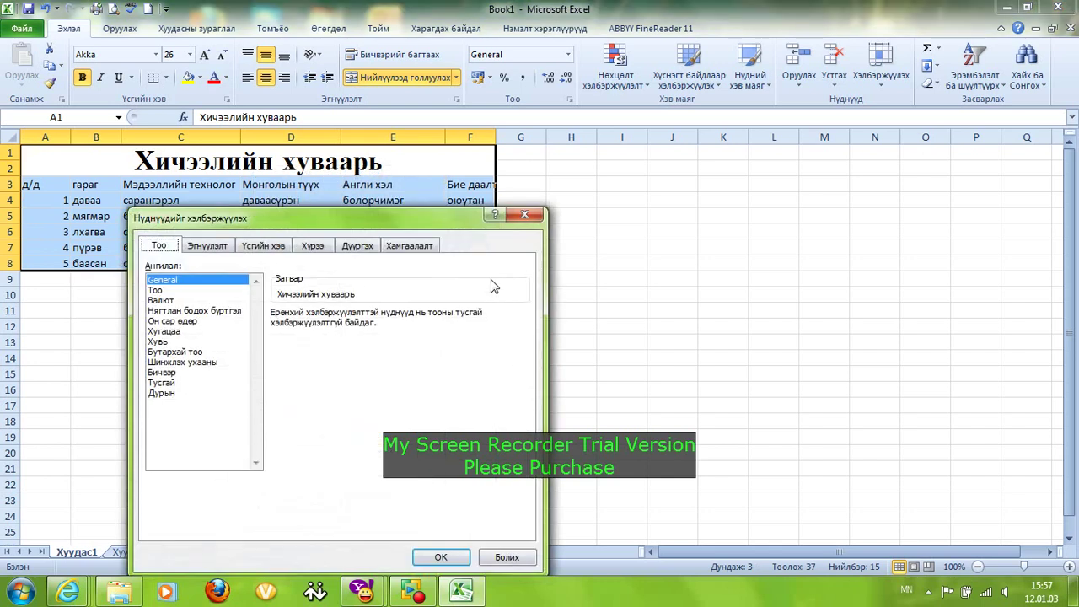
pyautogui.click(311, 247)
pyautogui.click(346, 292)
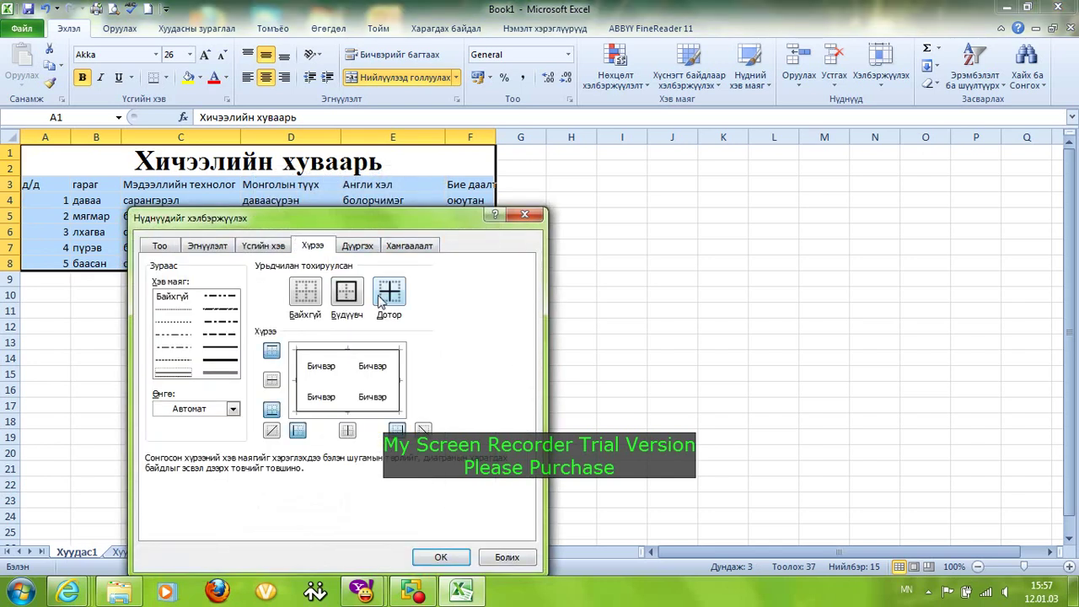
pyautogui.click(388, 295)
pyautogui.click(440, 556)
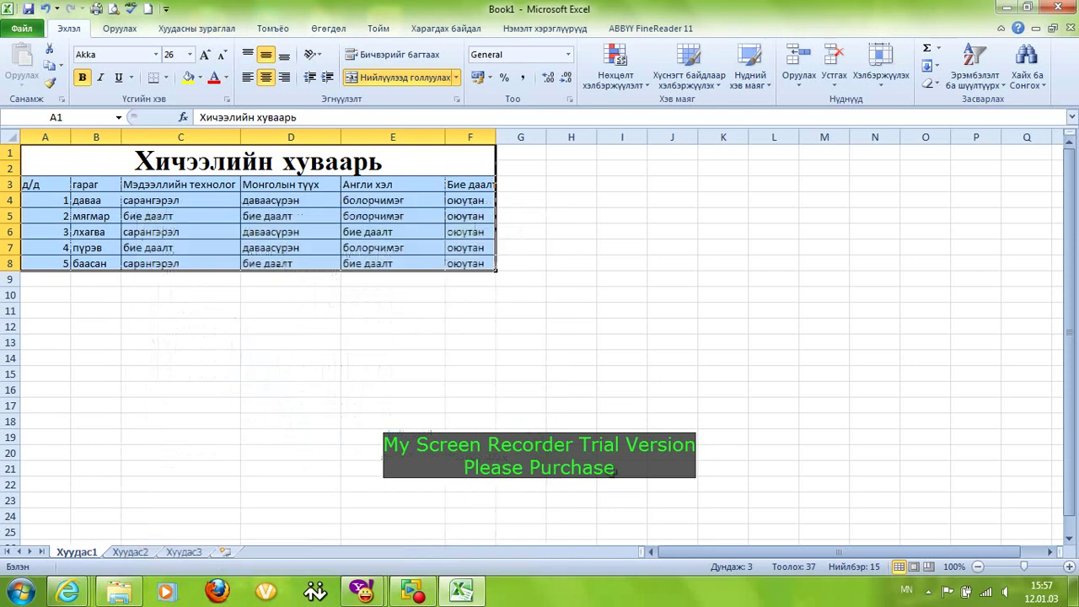
pyautogui.click(621, 405)
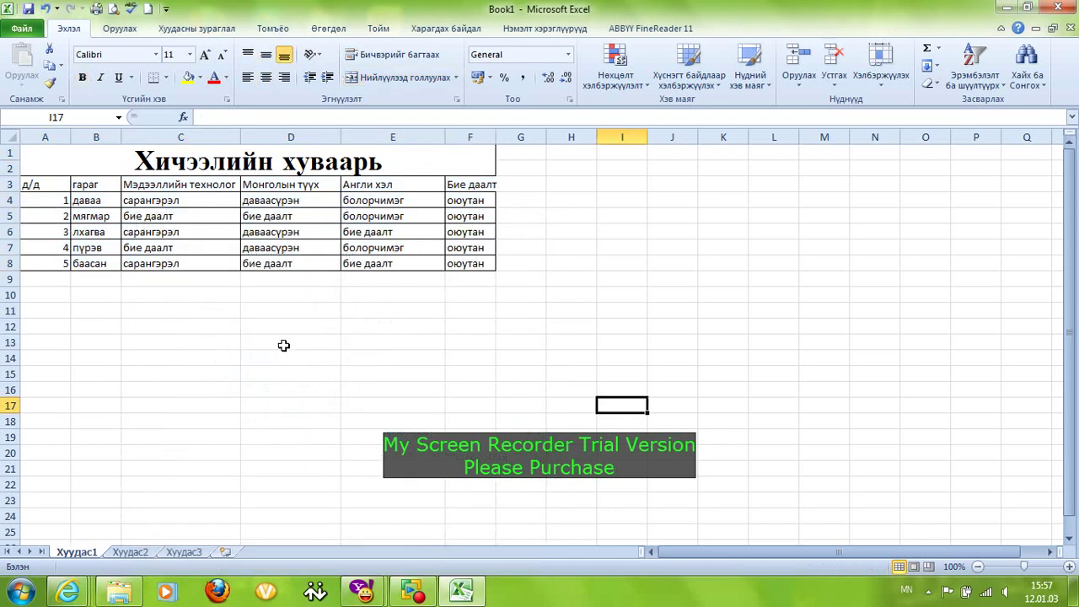
# Step: Try to redraw the right border of the "Бие даалт" header cell F3 through its cell border settings
pyautogui.click(470, 185)
pyautogui.click(346, 293)
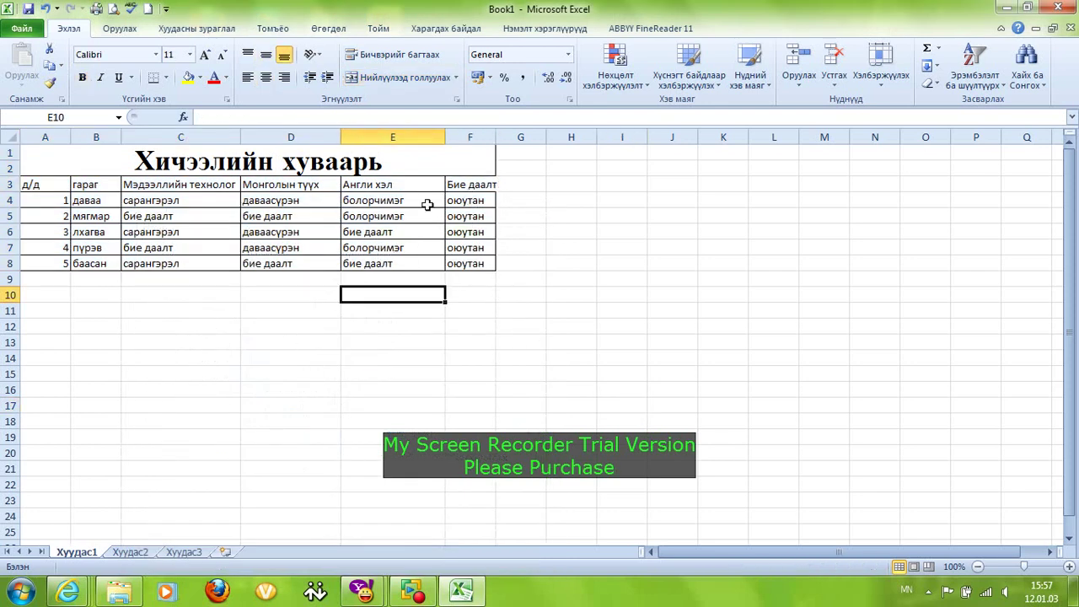
pyautogui.rightClick(474, 186)
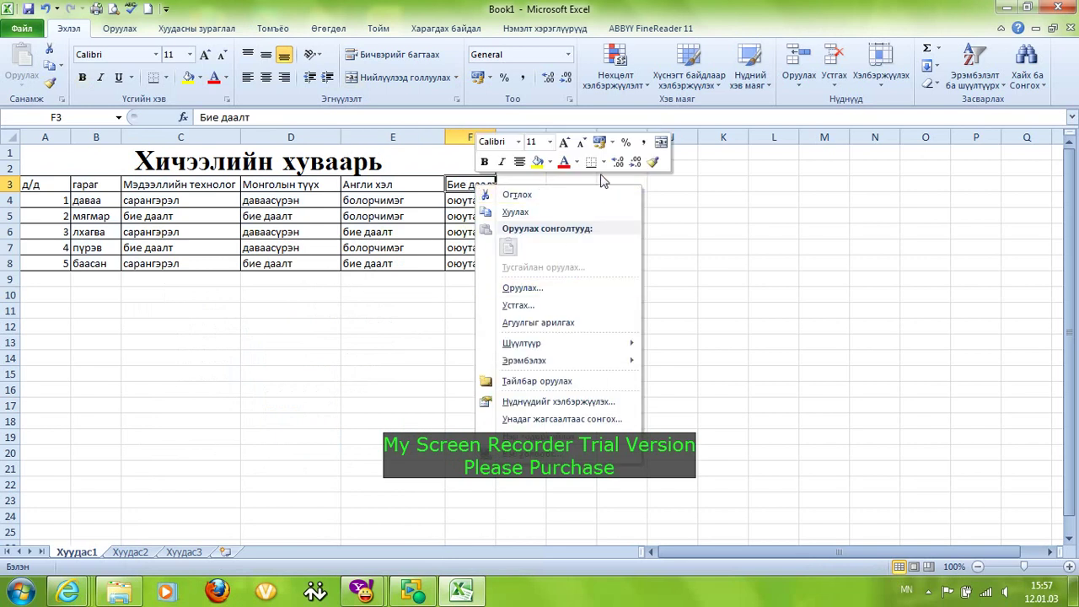
pyautogui.click(582, 401)
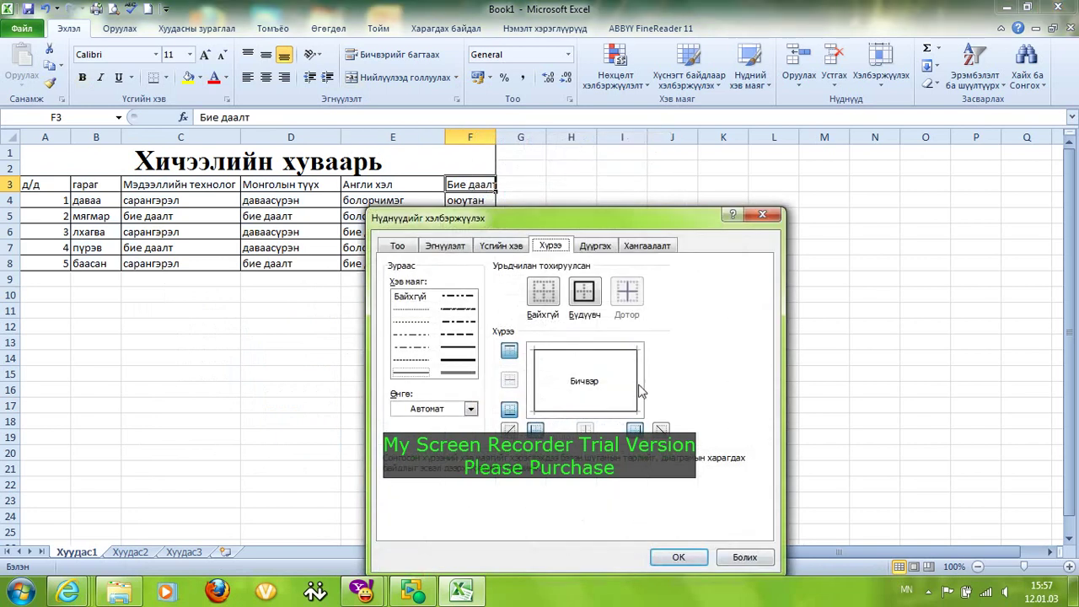
pyautogui.click(638, 390)
pyautogui.click(638, 390)
pyautogui.click(678, 556)
pyautogui.click(826, 341)
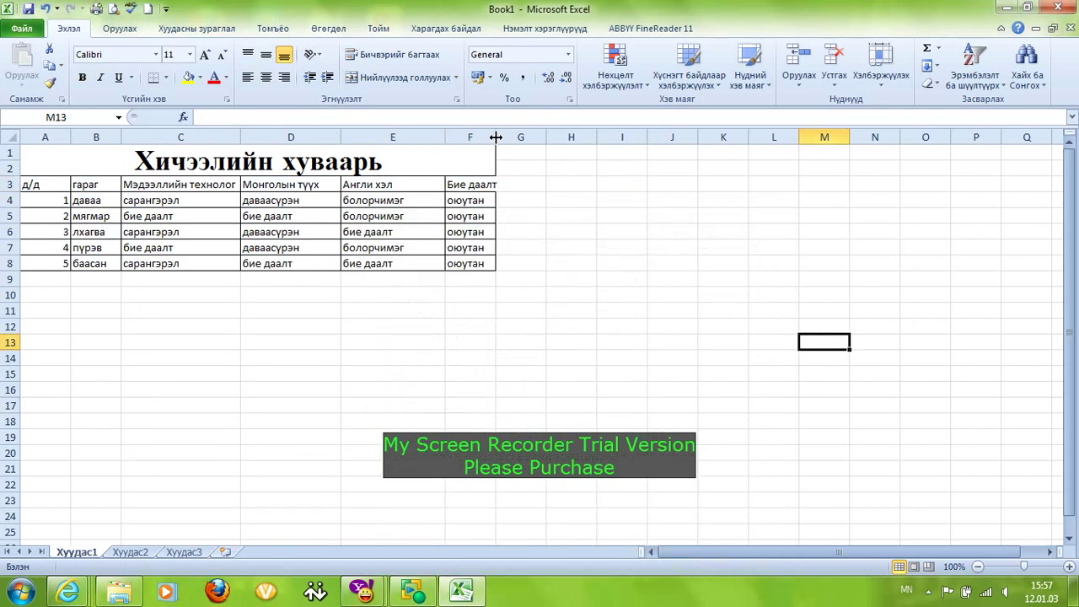
# Step: Widen column F slightly to fit the "Бие даалт" header and narrow column A to fit the row numbers
pyautogui.moveTo(496, 136); pyautogui.dragTo(503, 136)
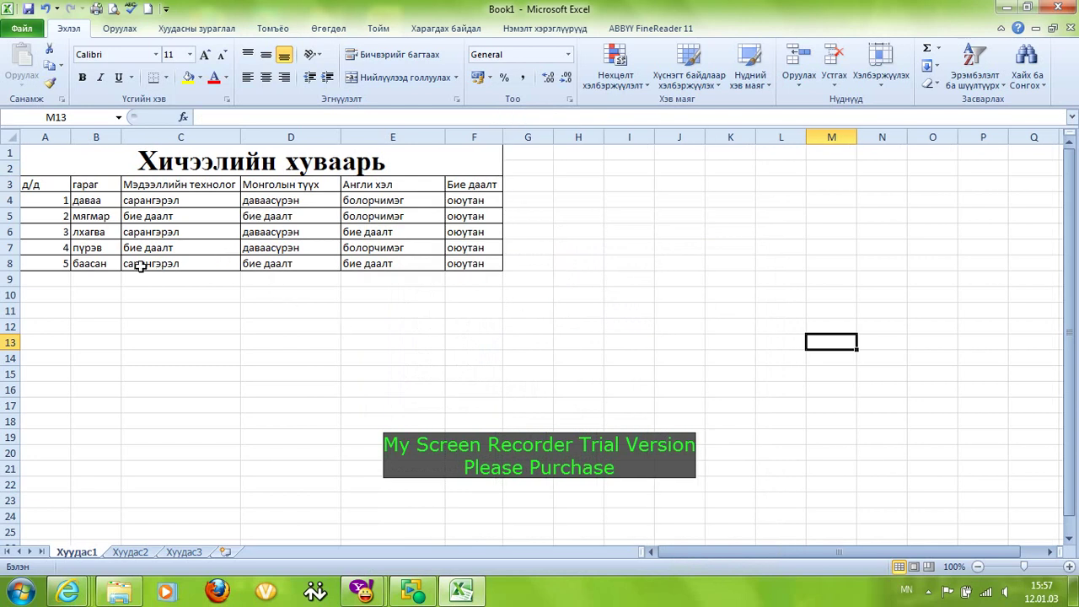
pyautogui.moveTo(71, 138); pyautogui.dragTo(38, 141)
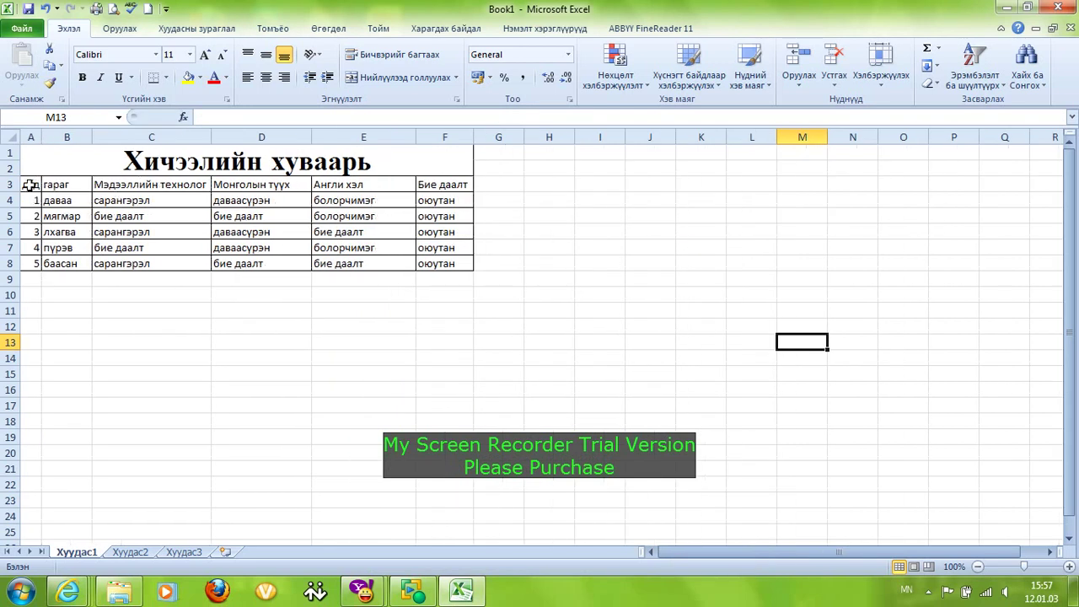
# Step: Centre the contents of A3:F8 vertically and horizontally and make them bold
pyautogui.moveTo(28, 186); pyautogui.dragTo(429, 265)
pyautogui.click(266, 54)
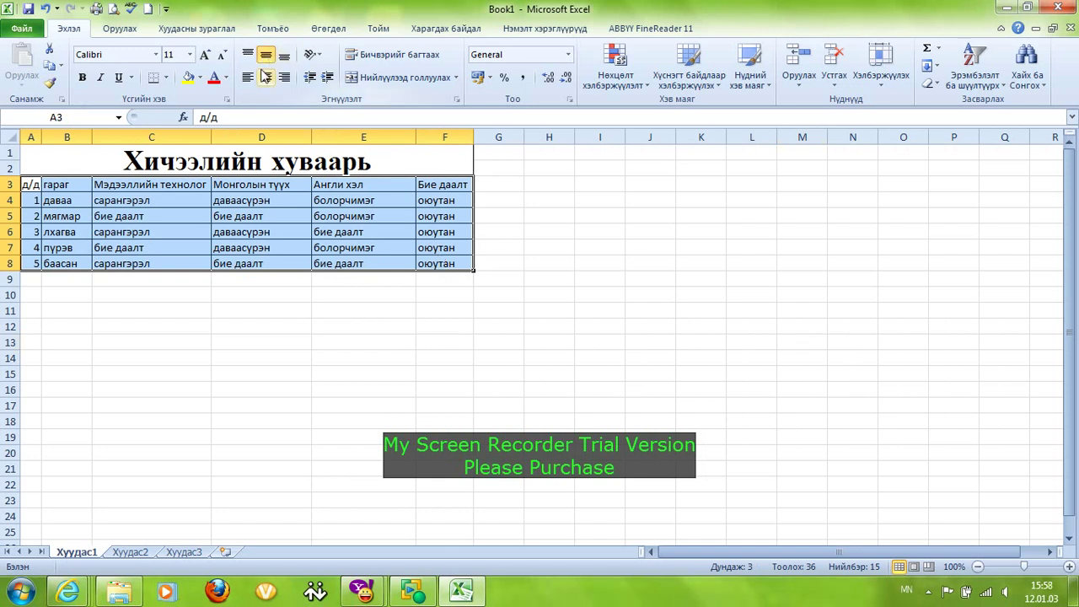
pyautogui.click(265, 76)
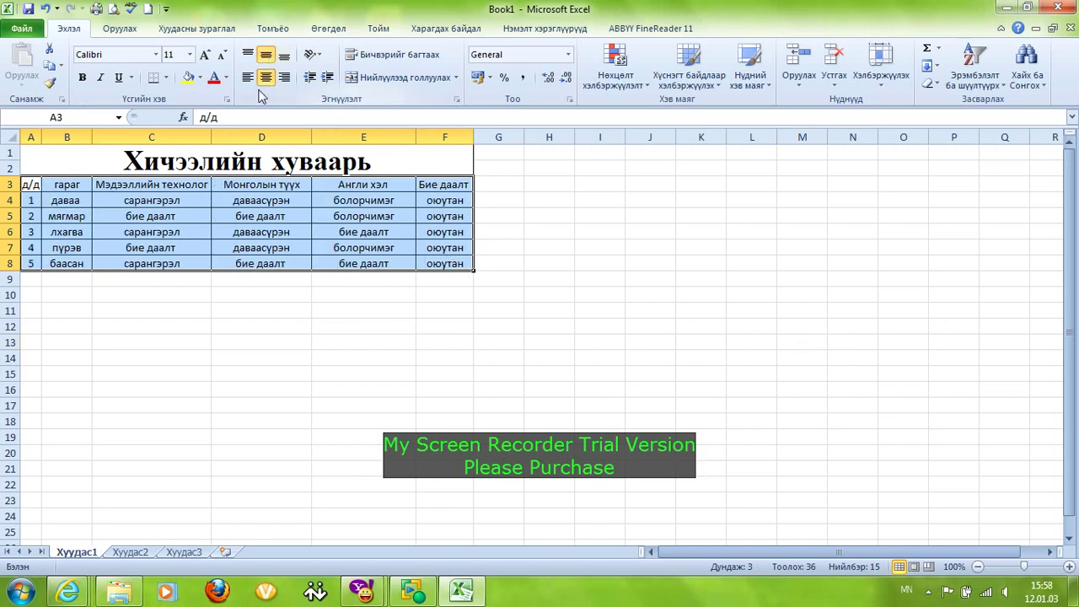
pyautogui.click(81, 78)
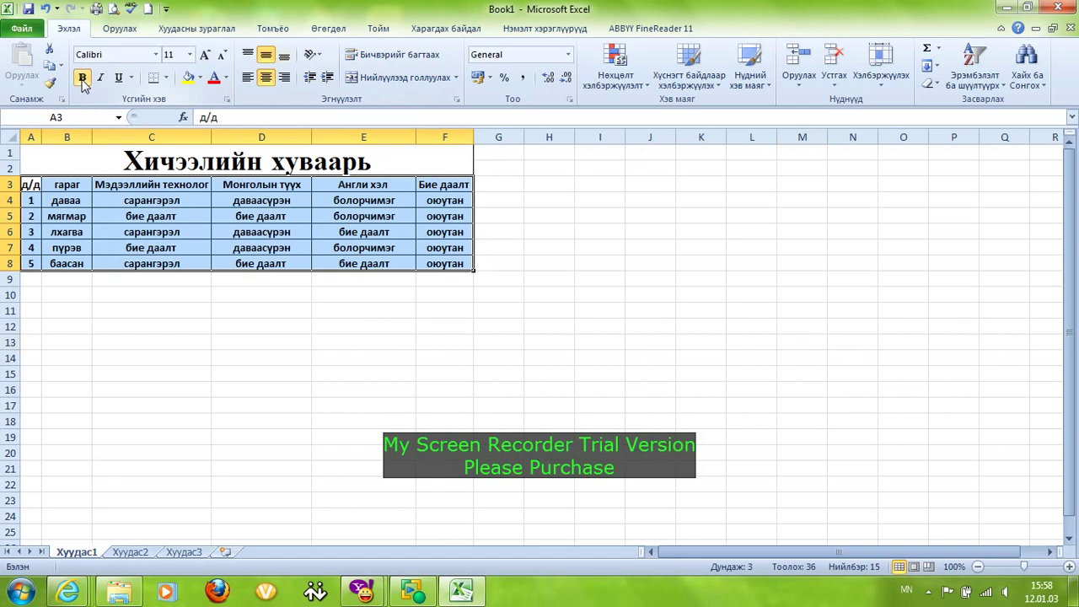
pyautogui.click(220, 211)
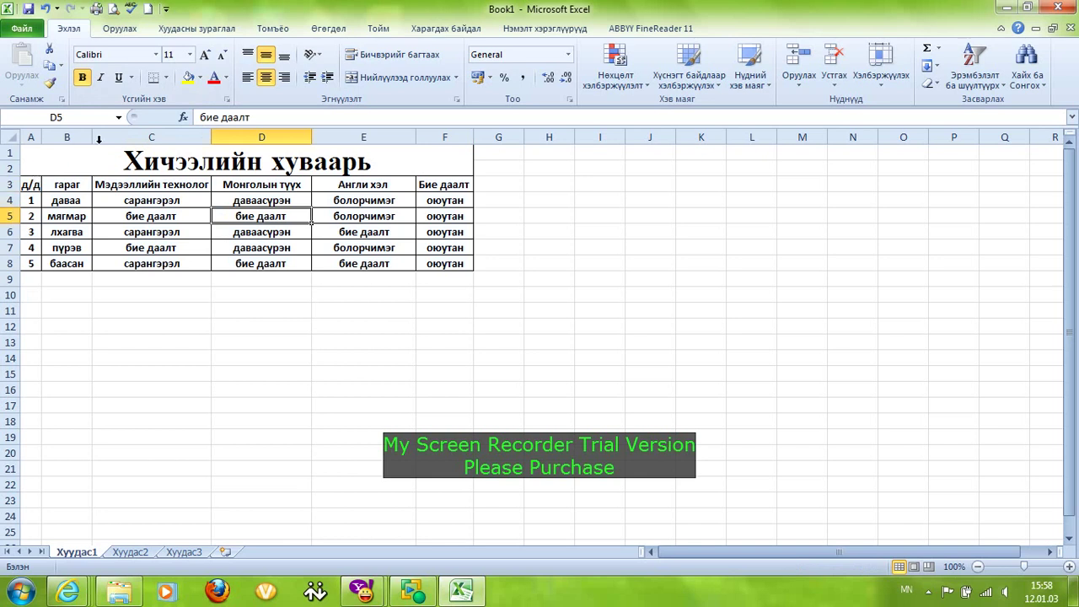
# Step: Widen column B slightly and increase the height of all rows in the sheet equally
pyautogui.moveTo(92, 135); pyautogui.dragTo(103, 135)
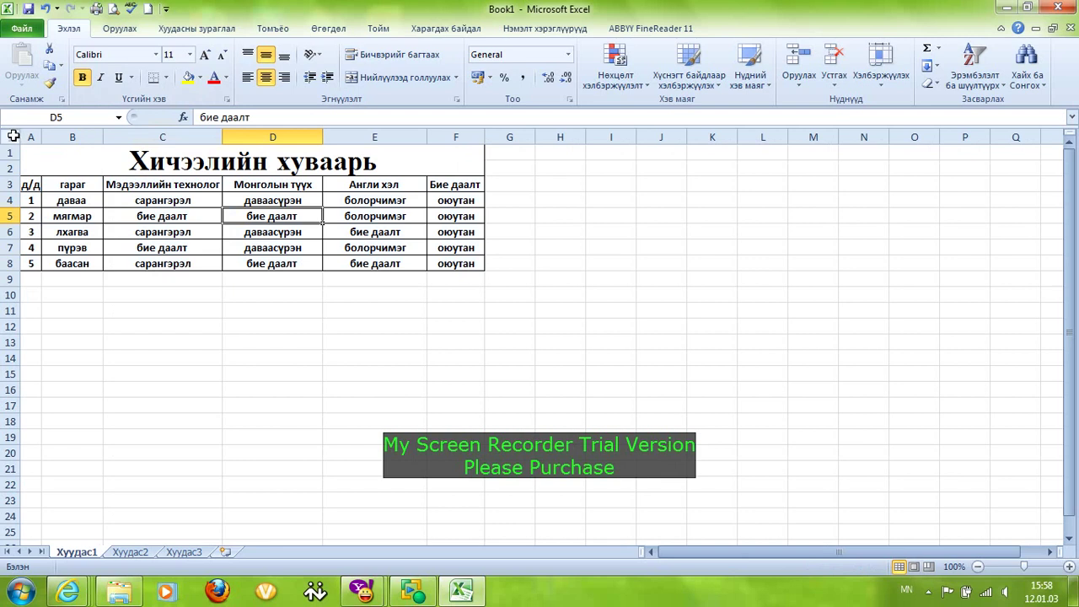
pyautogui.click(13, 136)
pyautogui.moveTo(12, 192); pyautogui.dragTo(9, 201)
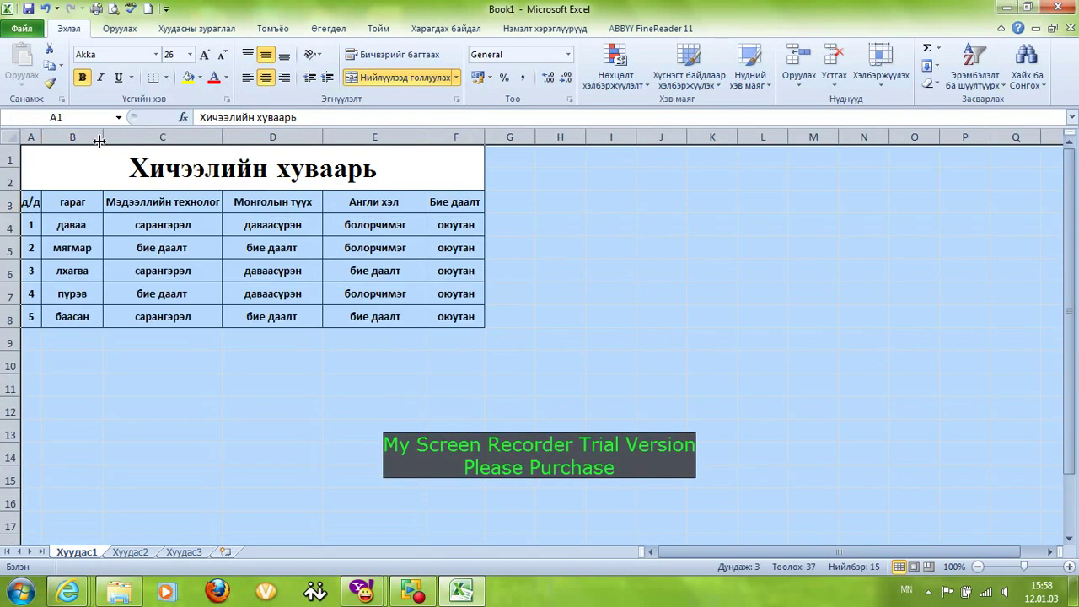
# Step: Widen all columns equally to fit the "Мэдээллийн технолог" header, and narrow columns A and B to suit their shorter entries
pyautogui.moveTo(103, 137); pyautogui.dragTo(101, 138)
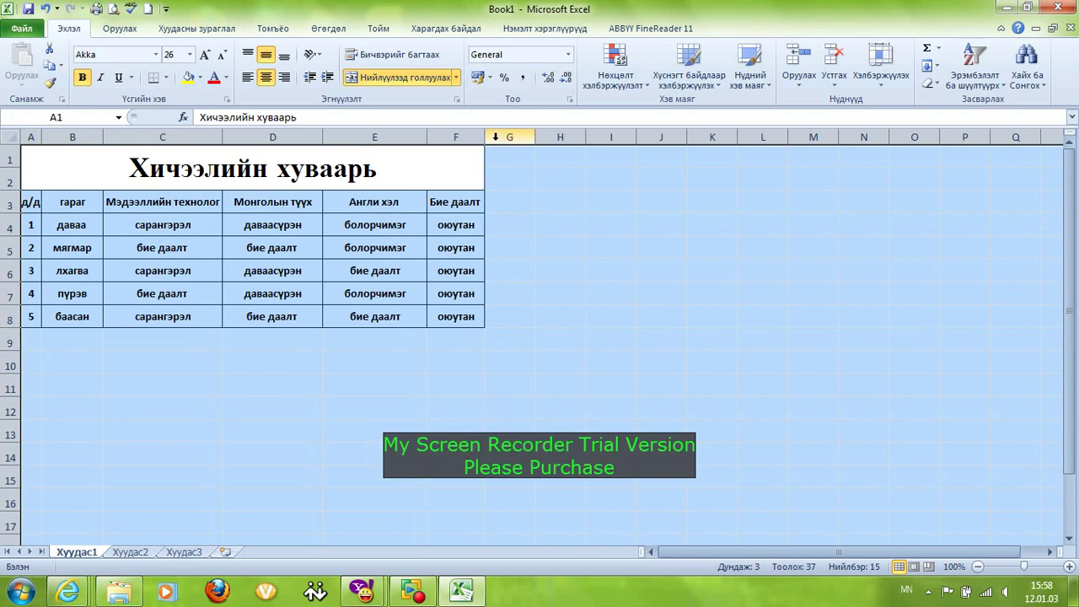
pyautogui.moveTo(484, 137); pyautogui.dragTo(489, 135)
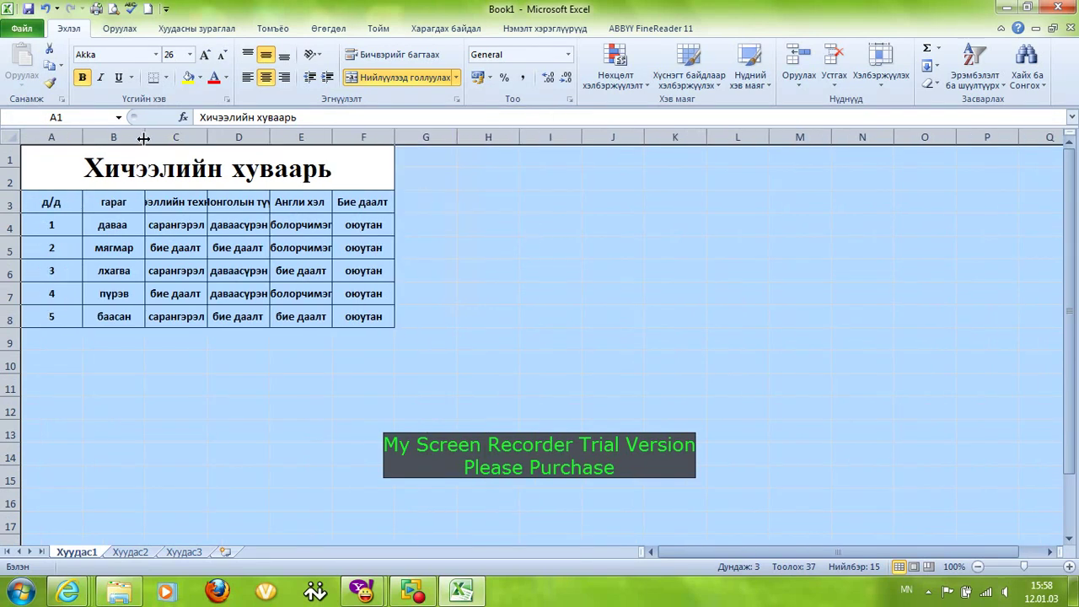
pyautogui.moveTo(145, 137); pyautogui.dragTo(161, 133)
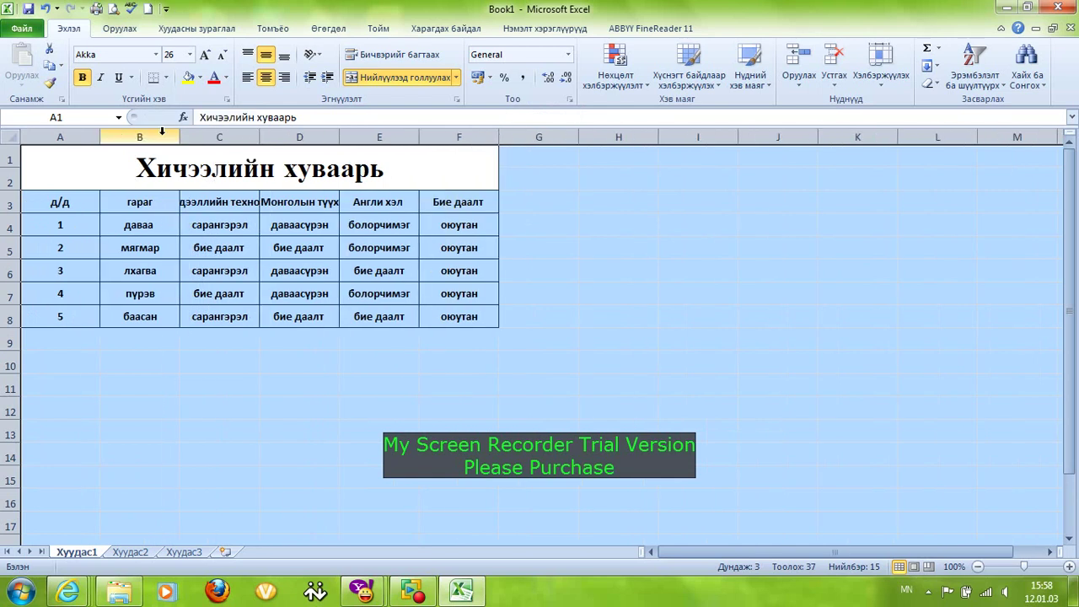
pyautogui.moveTo(260, 137); pyautogui.dragTo(304, 132)
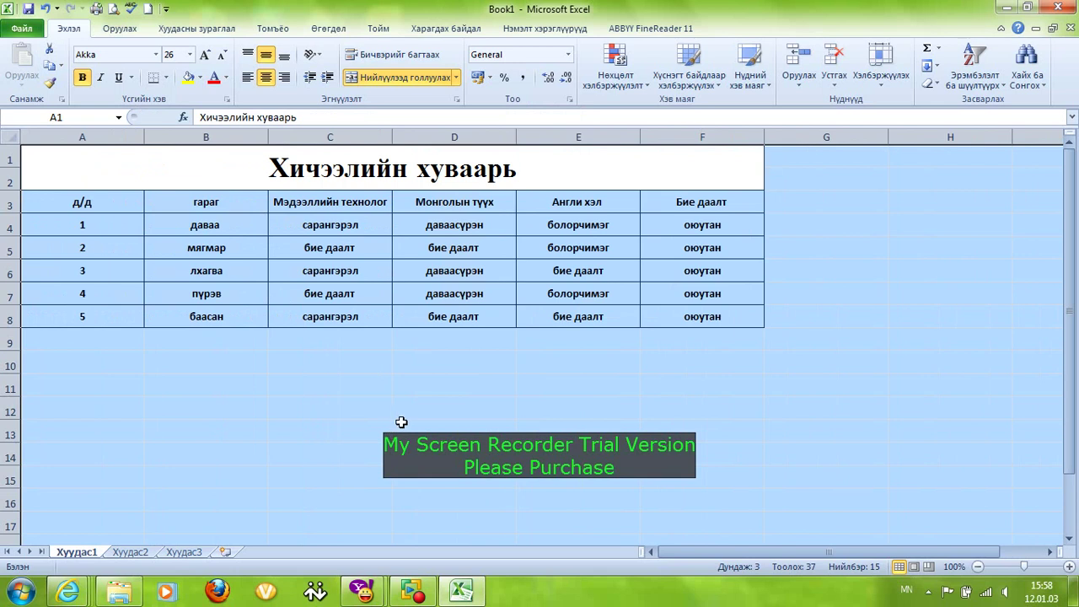
pyautogui.click(150, 381)
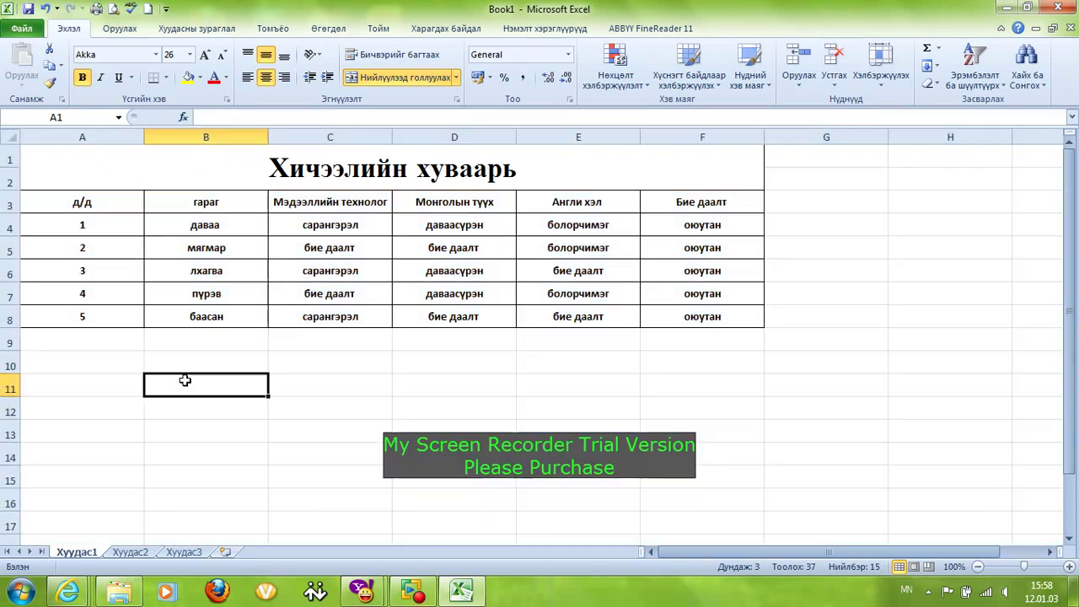
pyautogui.moveTo(141, 137); pyautogui.dragTo(60, 133)
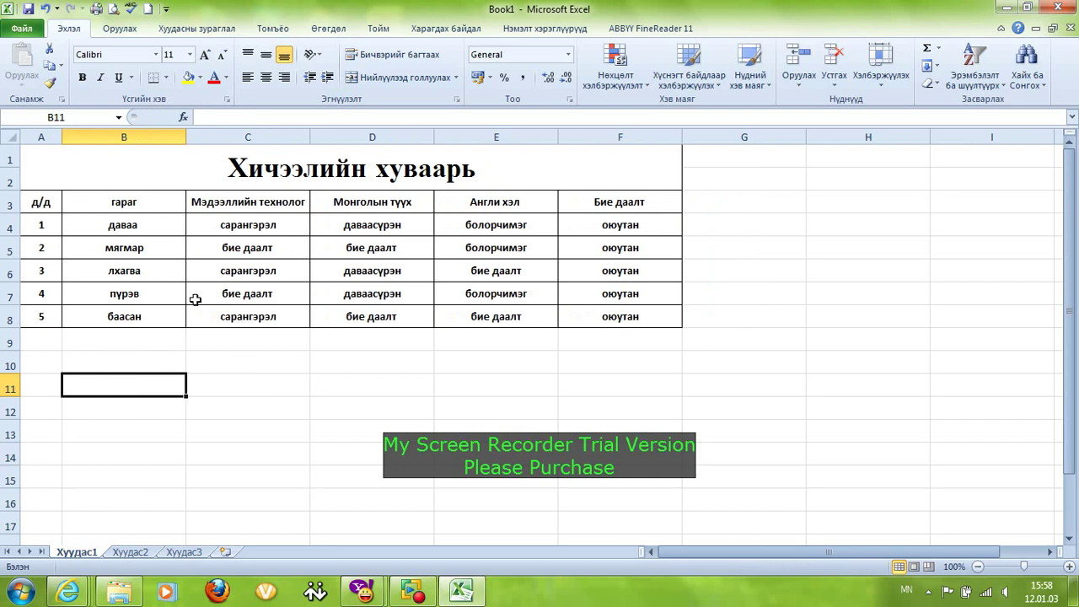
pyautogui.moveTo(186, 134); pyautogui.dragTo(146, 135)
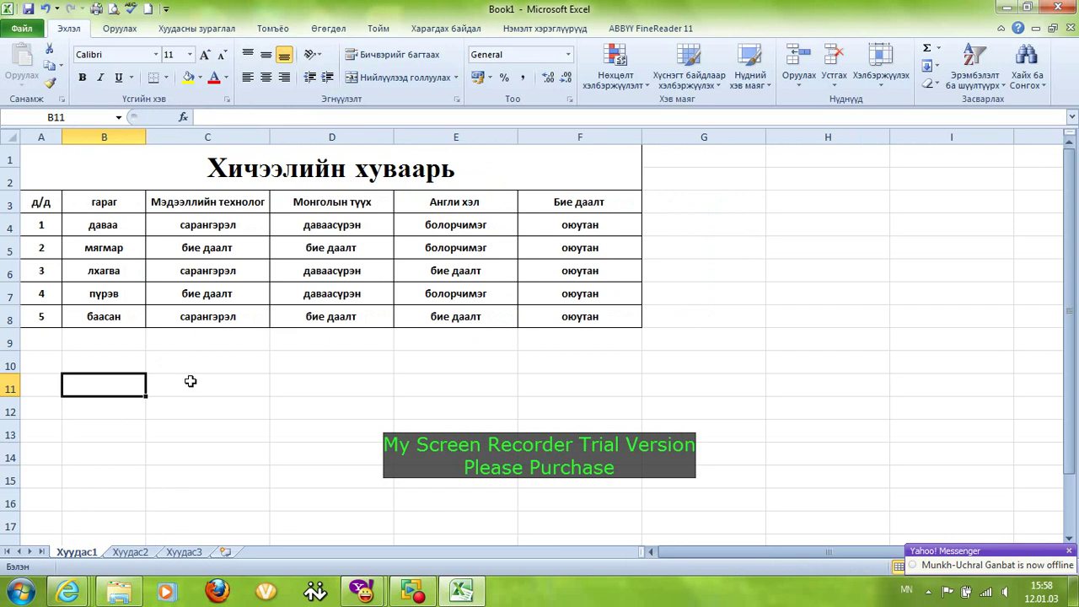
# Step: Fill the "д/д" header cell A3 with yellow
pyautogui.click(29, 198)
pyautogui.rightClick(28, 198)
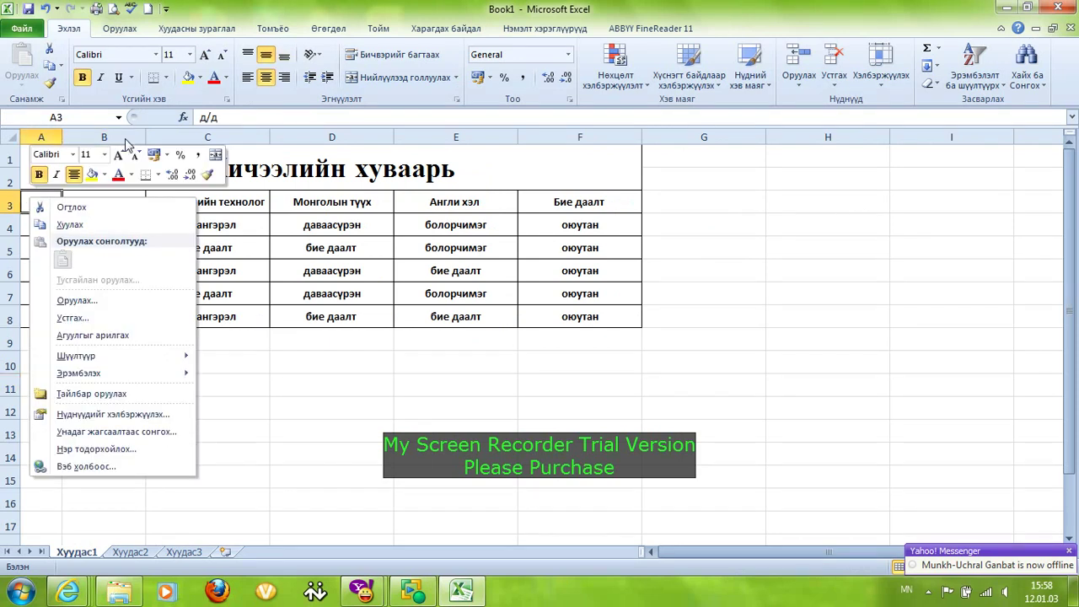
pyautogui.click(187, 78)
pyautogui.click(96, 363)
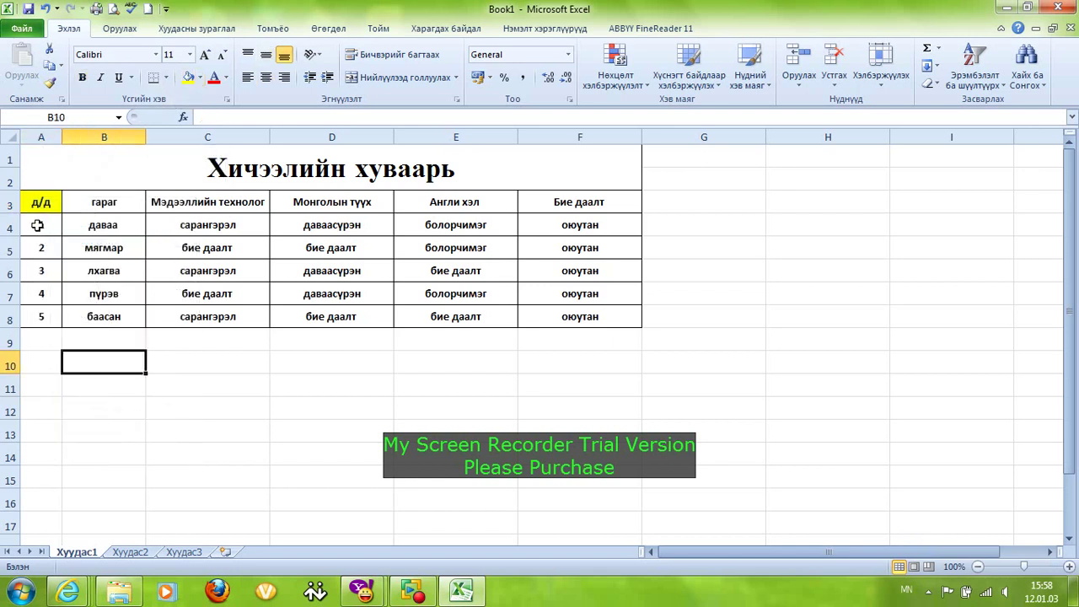
# Step: Fill the row number cells A4:A8 with a light blue theme colour
pyautogui.moveTo(38, 223); pyautogui.dragTo(46, 314)
pyautogui.rightClick(48, 315)
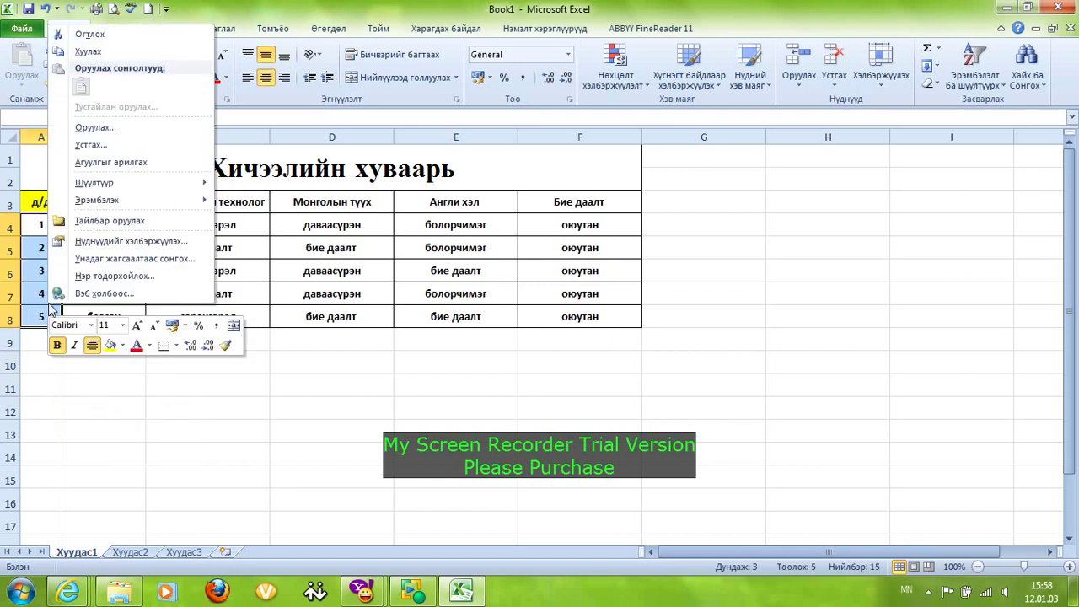
pyautogui.click(123, 346)
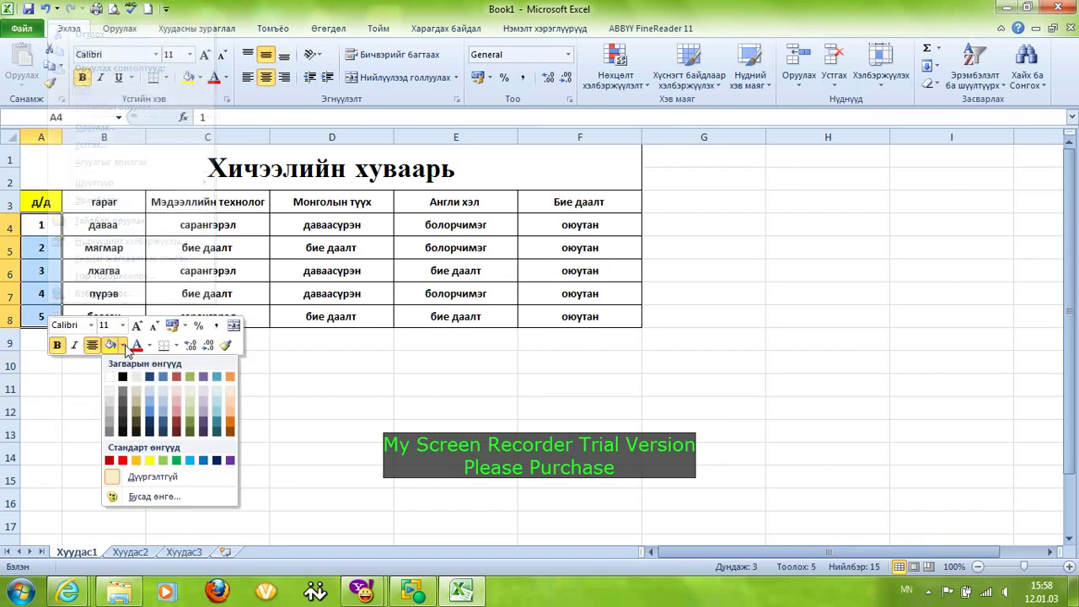
pyautogui.click(151, 391)
pyautogui.click(341, 435)
# Step: Fill the "гараг" header cell B3 with very light grey
pyautogui.click(84, 200)
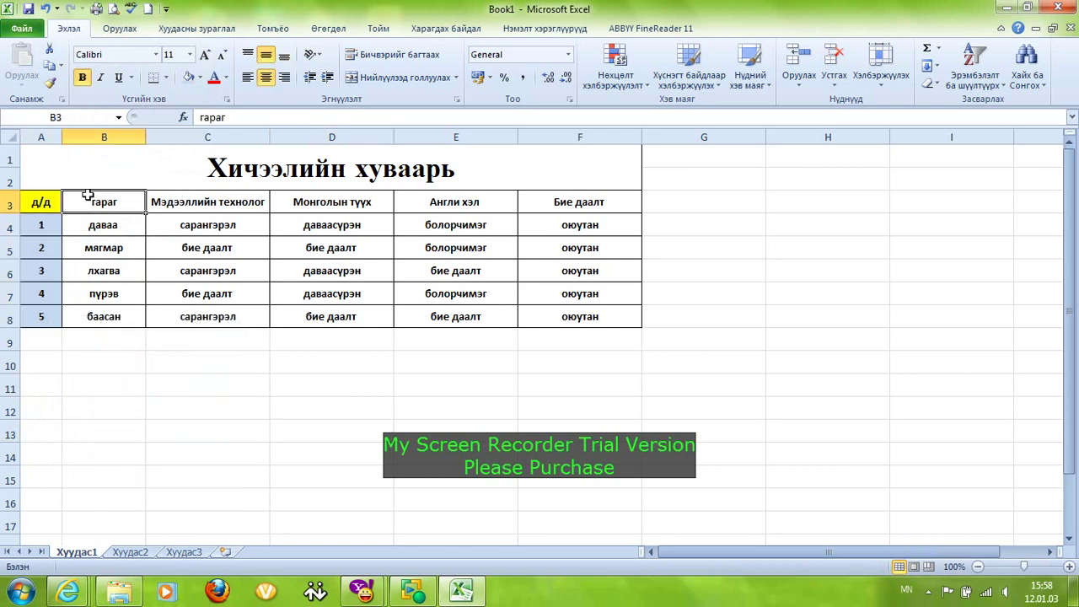
pyautogui.click(199, 76)
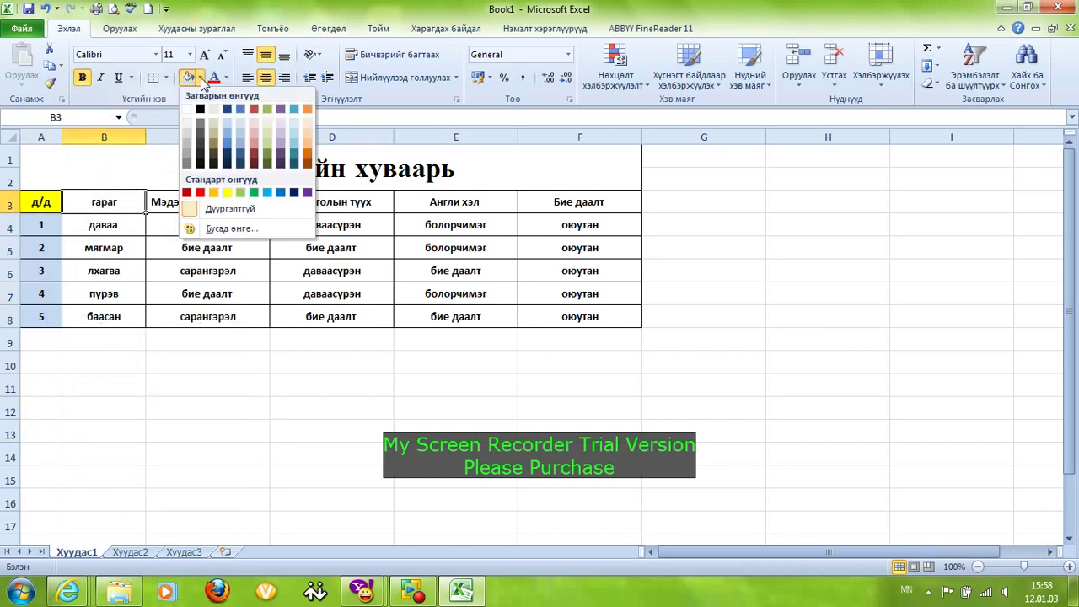
pyautogui.click(187, 124)
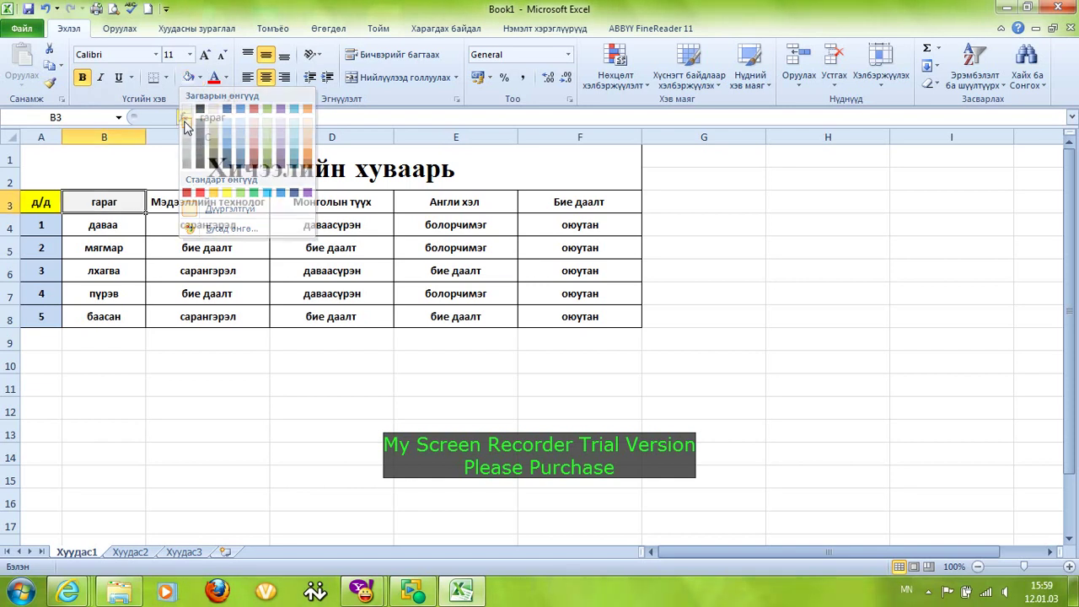
pyautogui.click(205, 364)
# Step: Fill the "Мэдээллийн технолог" header C3 with light green and the "Монголын түүх" header D3 with green
pyautogui.click(174, 204)
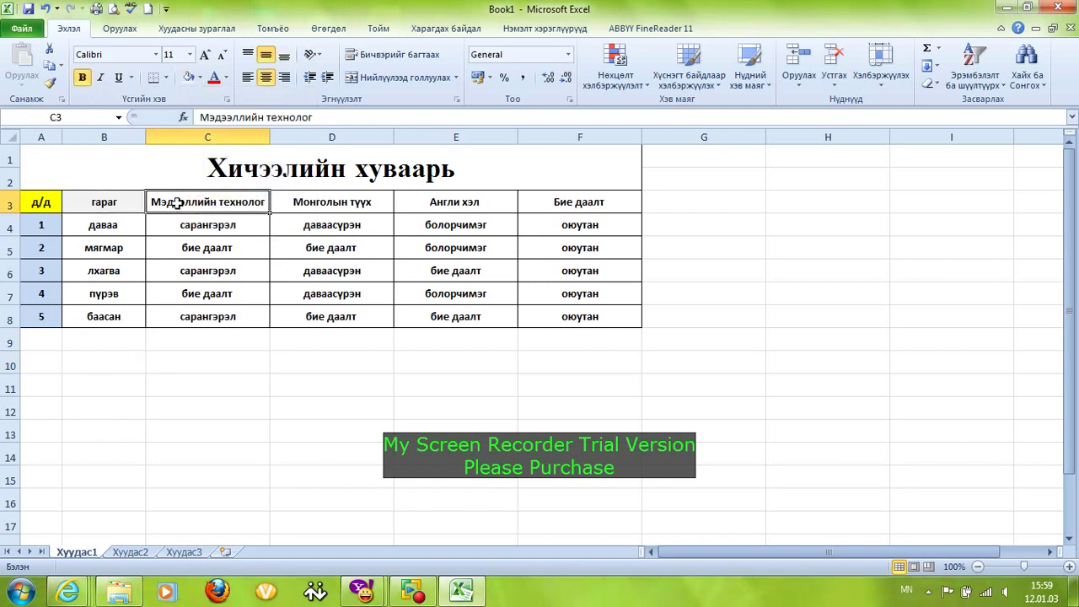
pyautogui.click(200, 76)
pyautogui.click(240, 192)
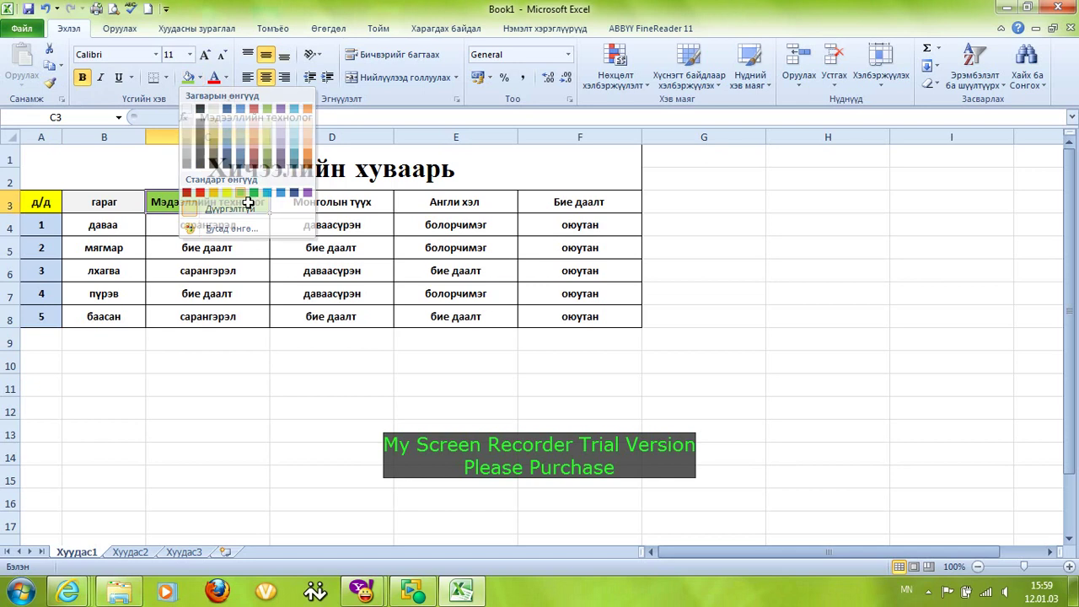
pyautogui.click(320, 205)
pyautogui.click(200, 77)
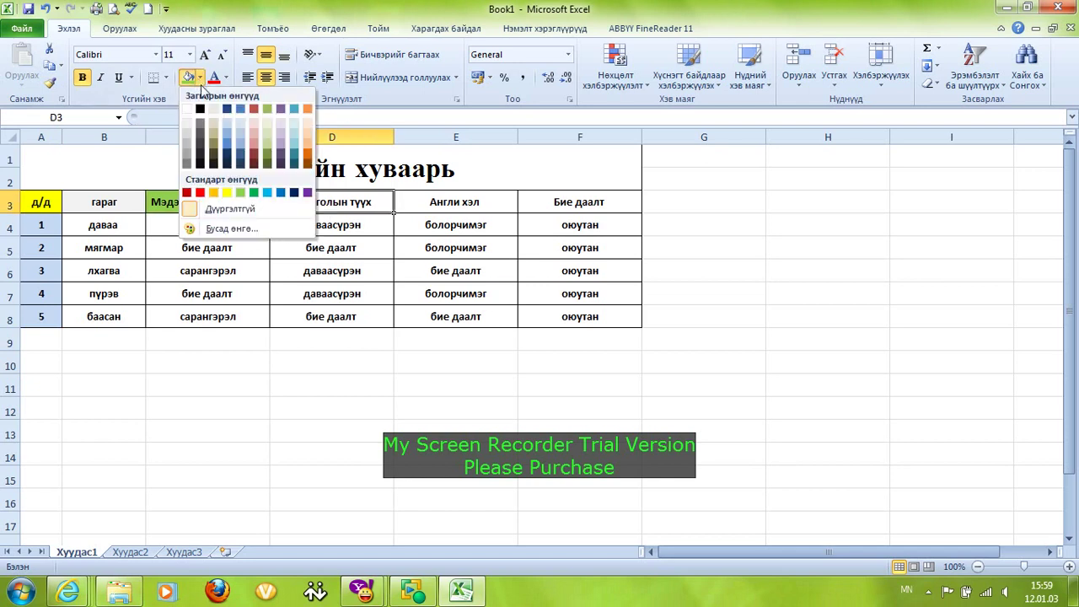
pyautogui.click(254, 193)
# Step: Fill the "Англи хэл" header E3 with light blue and the "Бие даалт" header F3 with light orange
pyautogui.click(431, 203)
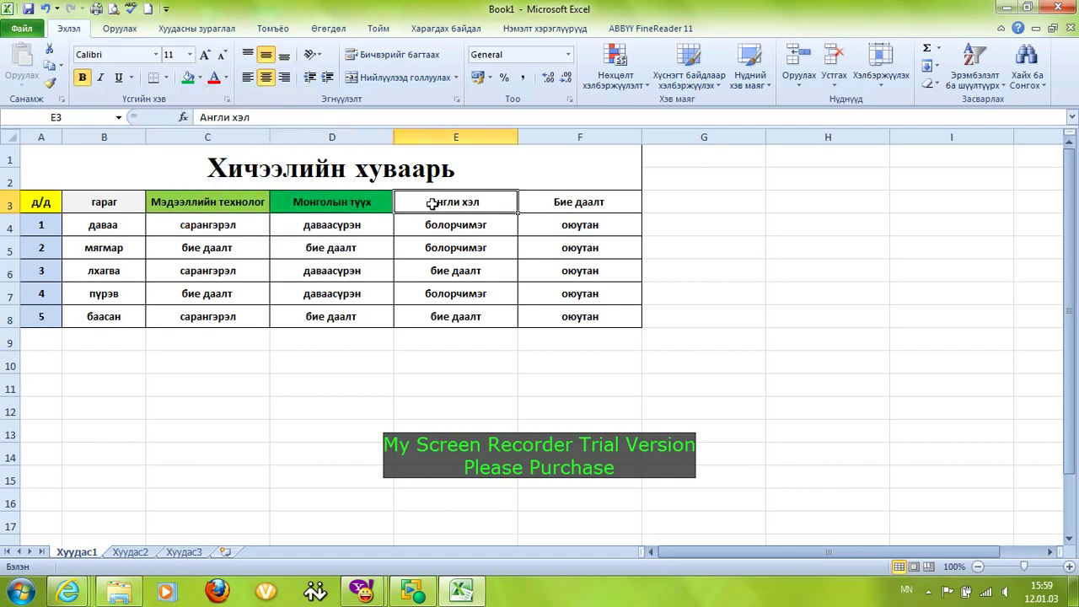
pyautogui.click(200, 77)
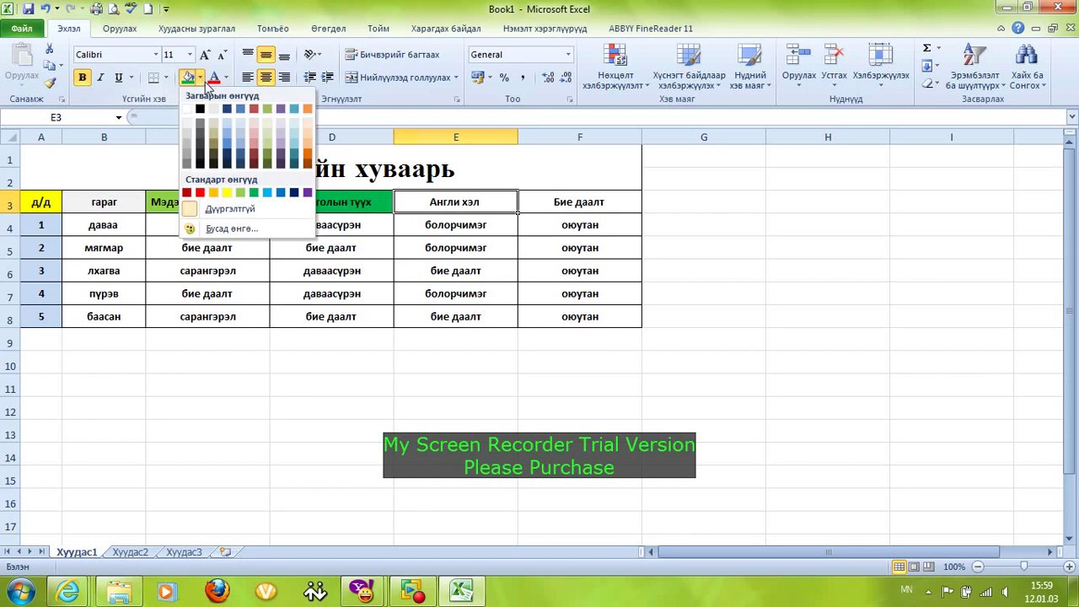
pyautogui.click(267, 193)
pyautogui.click(535, 201)
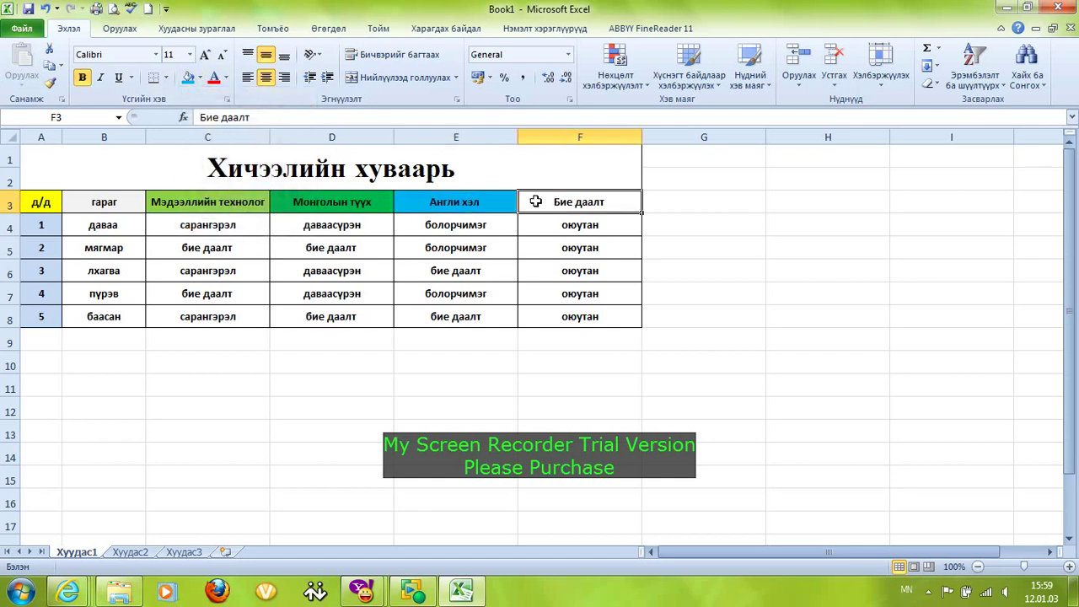
pyautogui.click(200, 77)
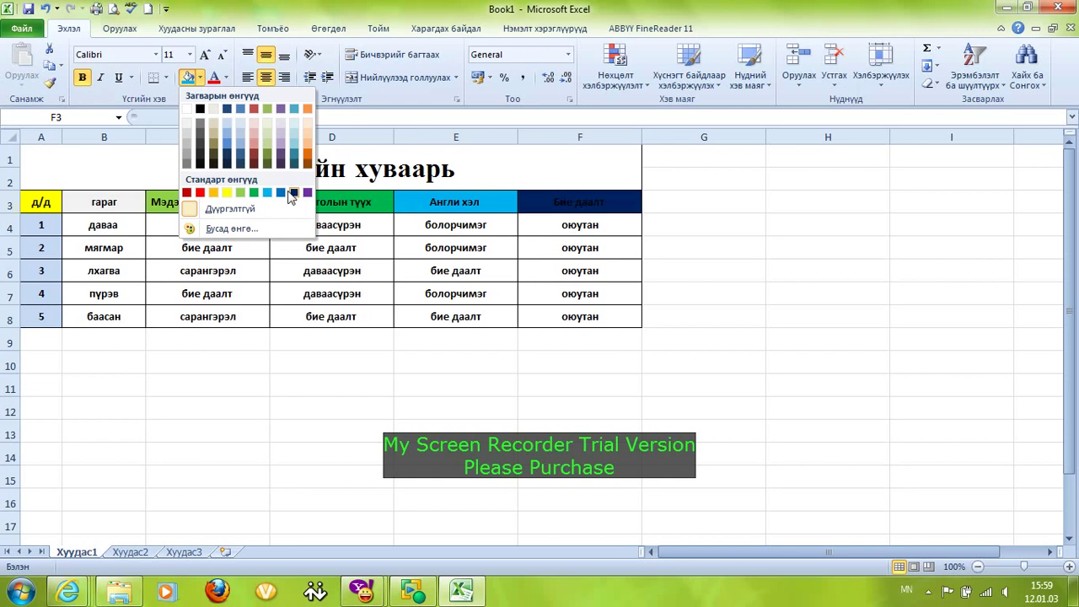
pyautogui.click(307, 146)
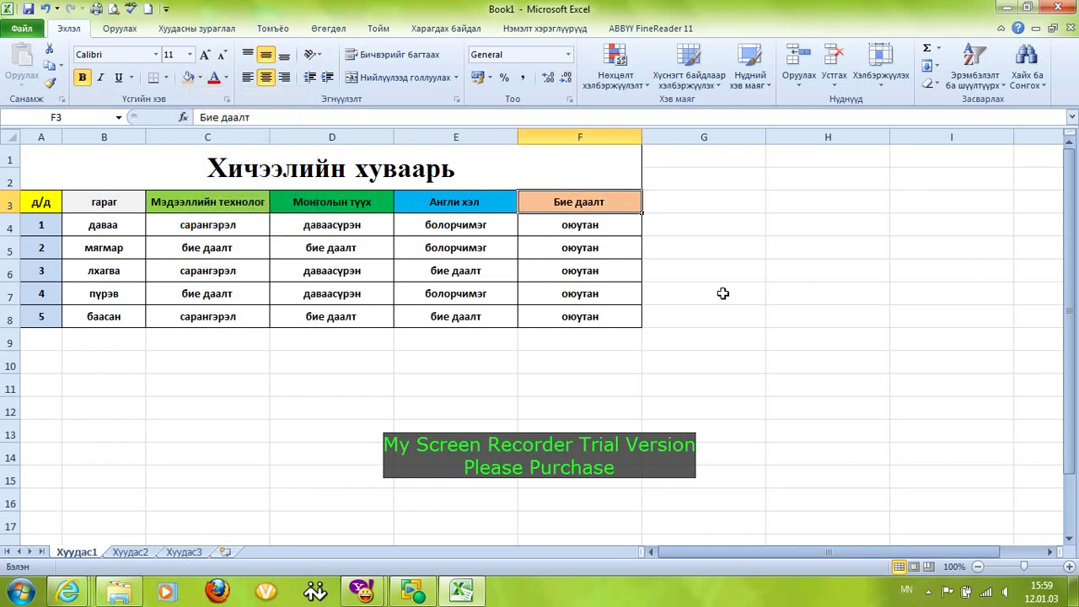
pyautogui.click(722, 294)
# Step: Fill the weekday cells B4:B8 with a pale blue theme colour
pyautogui.moveTo(81, 224); pyautogui.dragTo(118, 313)
pyautogui.rightClick(112, 276)
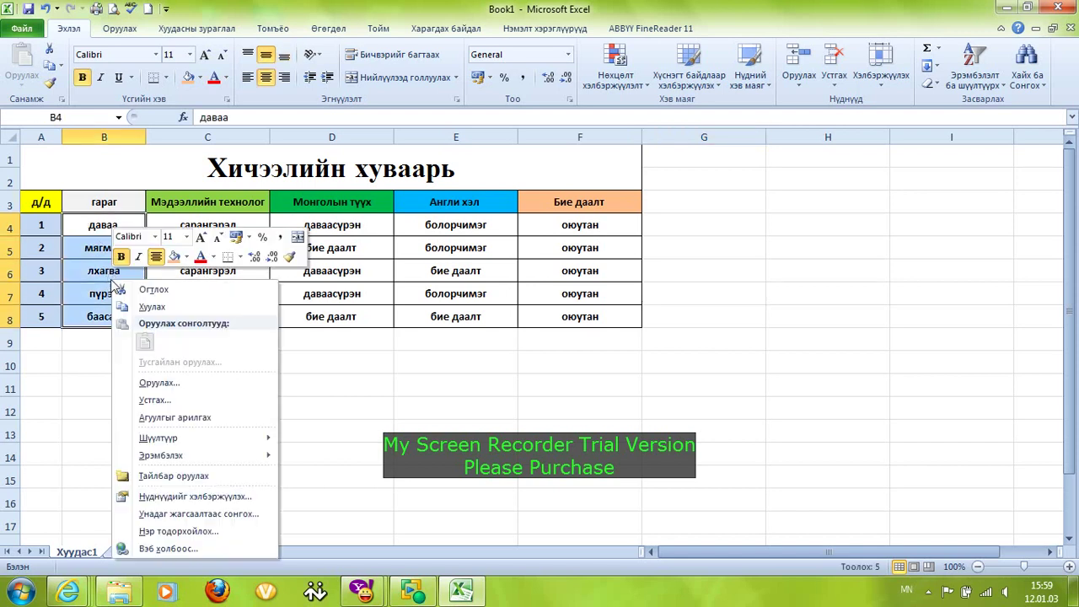
pyautogui.click(186, 257)
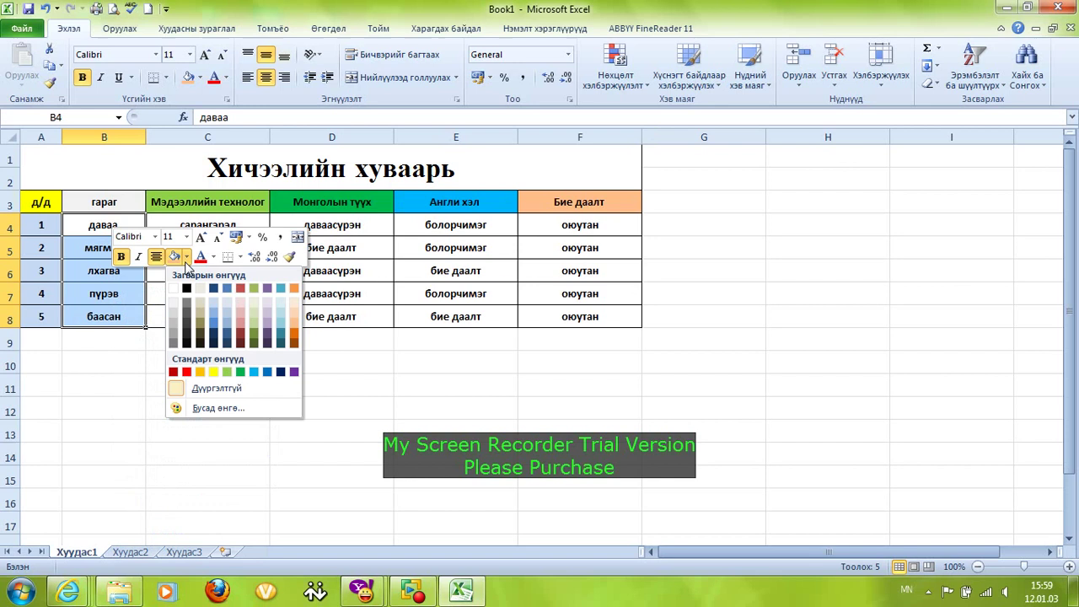
pyautogui.click(226, 302)
pyautogui.click(196, 421)
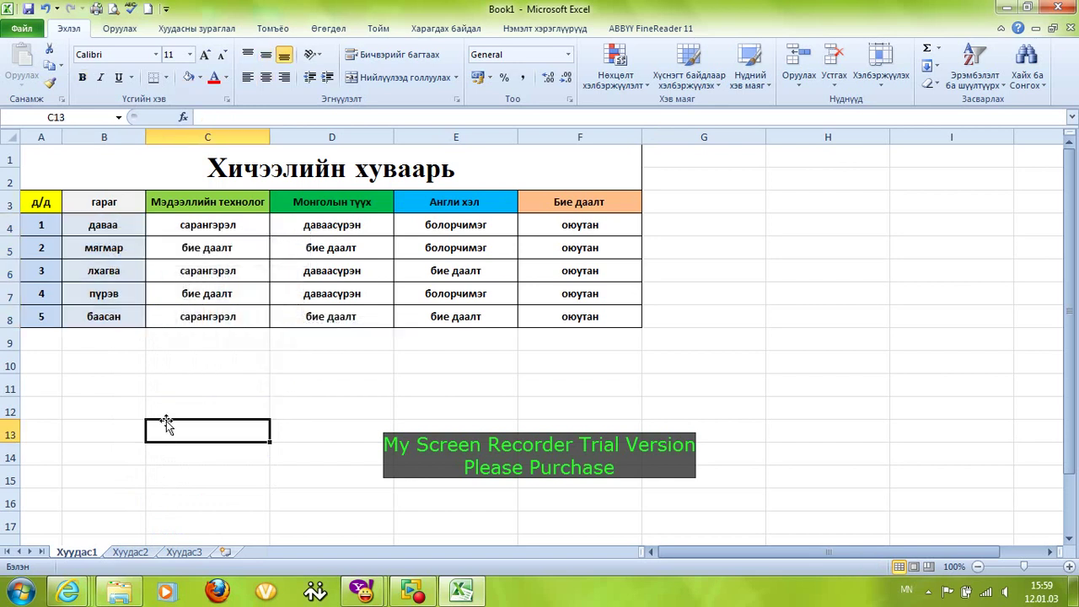
# Step: Colour the teacher entries in cells C4, C6 and C8 of the "Мэдээллийн технолог" column red
pyautogui.click(161, 228)
pyautogui.rightClick(178, 226)
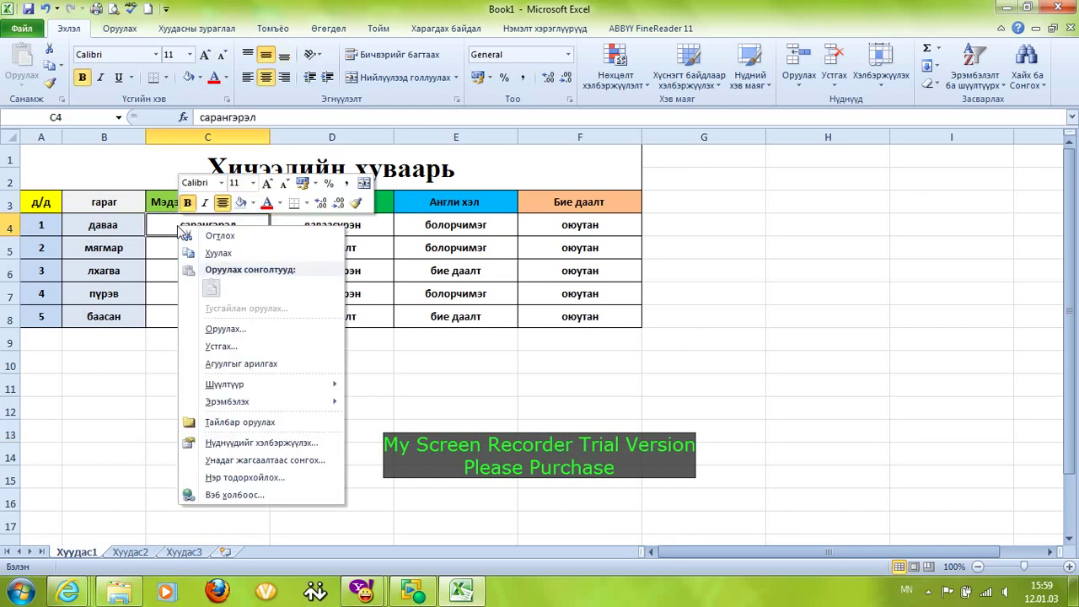
pyautogui.click(267, 209)
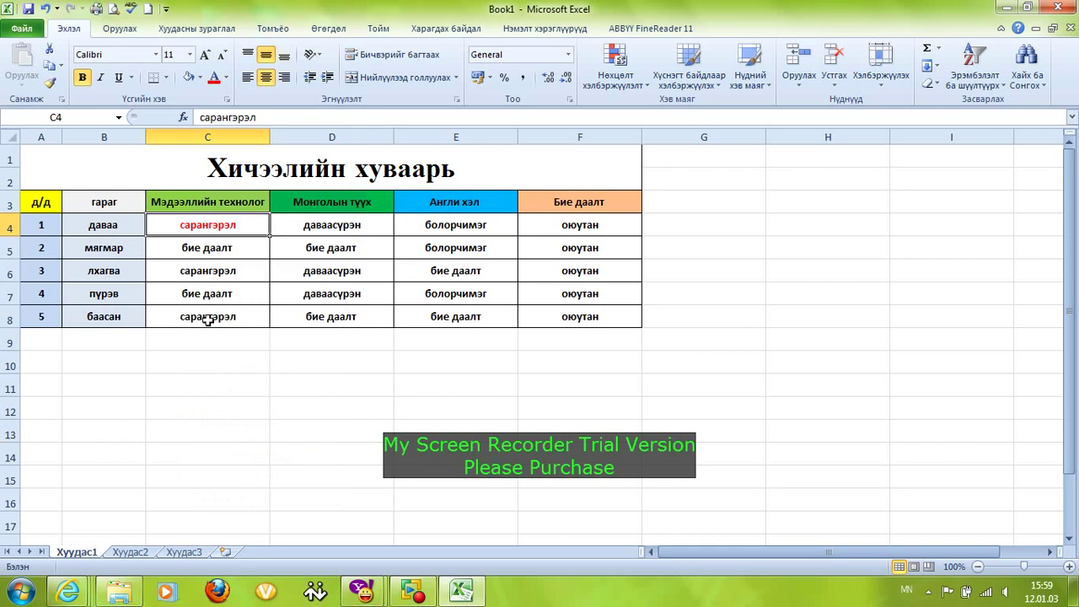
pyautogui.click(208, 321)
pyautogui.rightClick(208, 321)
pyautogui.click(297, 363)
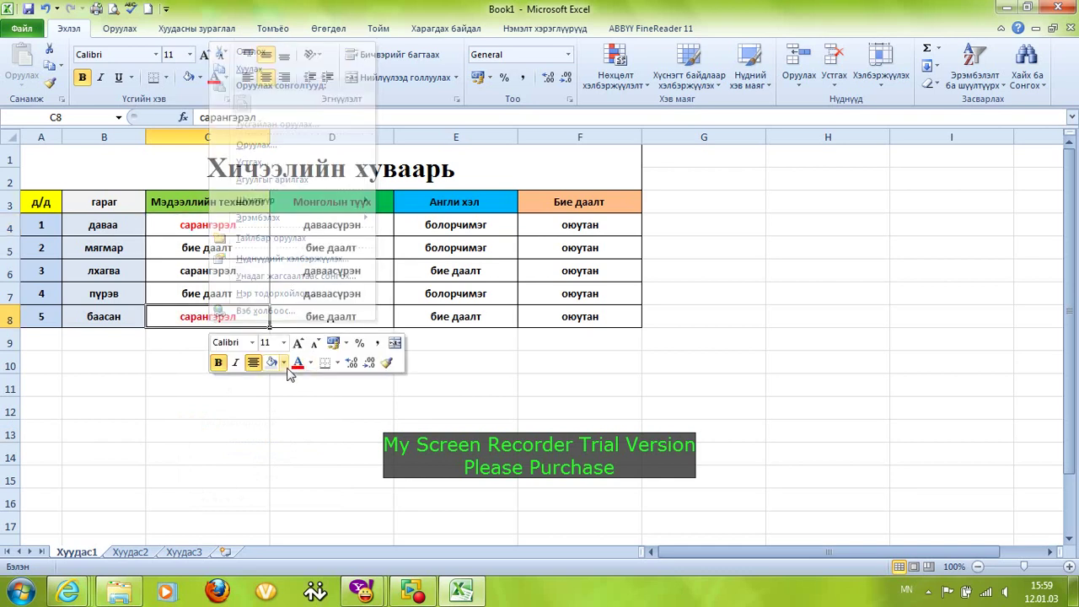
pyautogui.click(244, 270)
pyautogui.rightClick(218, 274)
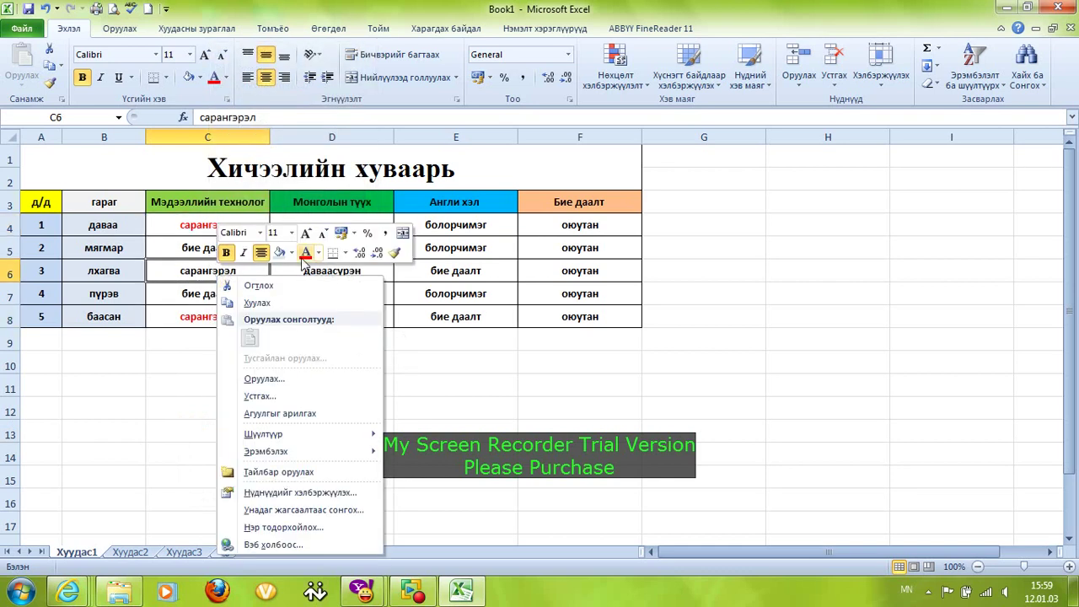
pyautogui.click(305, 252)
pyautogui.click(414, 379)
# Step: Colour the teacher entries in D4, D6 and D7 of the "Монголын түүх" column with a dark red theme colour
pyautogui.click(325, 224)
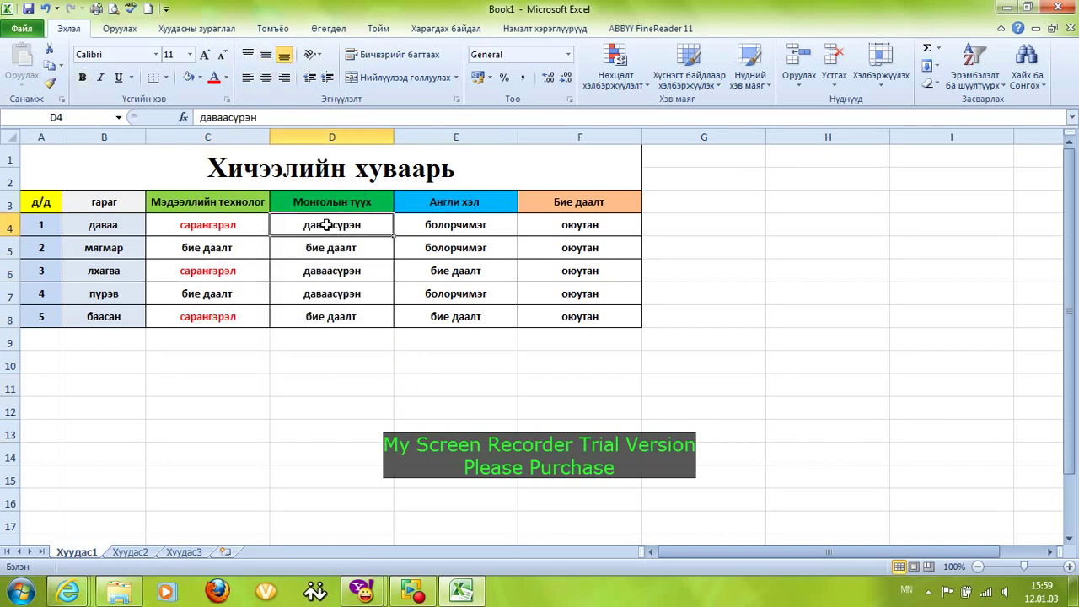
pyautogui.rightClick(325, 224)
pyautogui.click(428, 203)
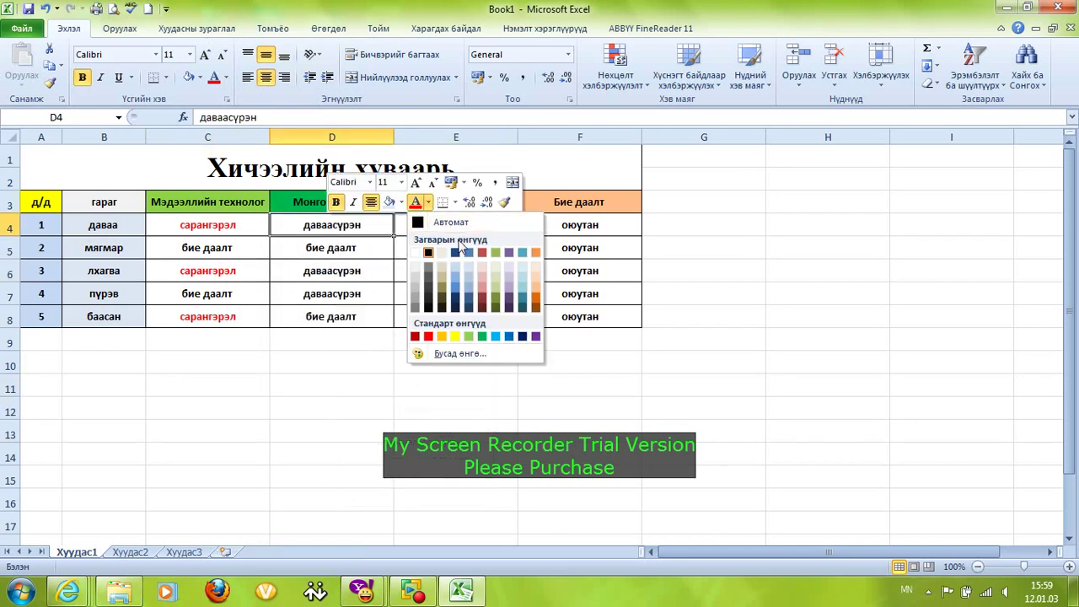
pyautogui.click(482, 301)
pyautogui.click(470, 402)
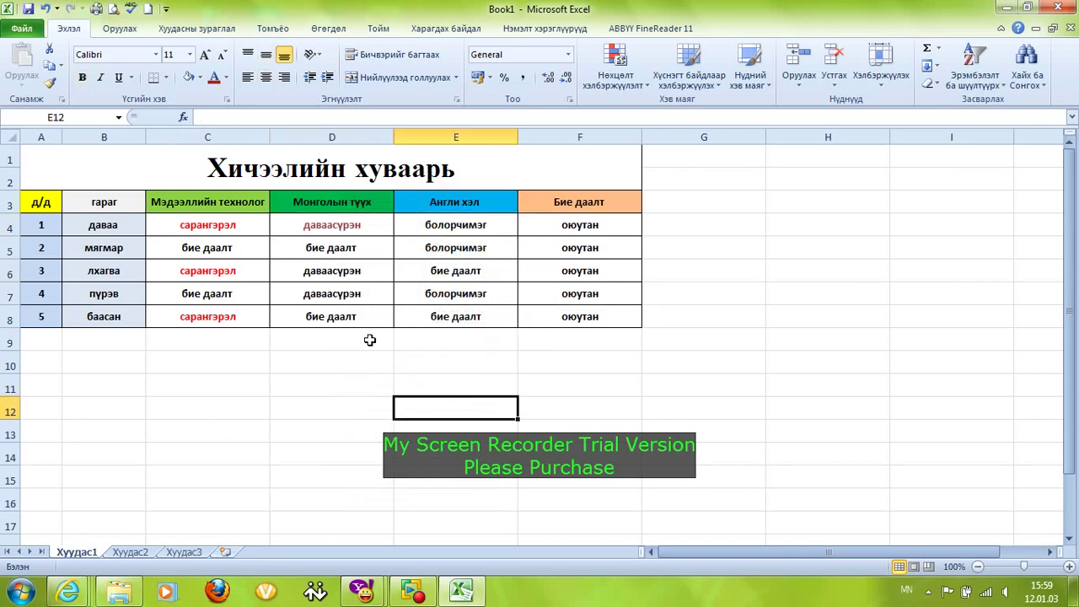
pyautogui.click(296, 278)
pyautogui.moveTo(296, 278); pyautogui.dragTo(295, 292)
pyautogui.rightClick(331, 286)
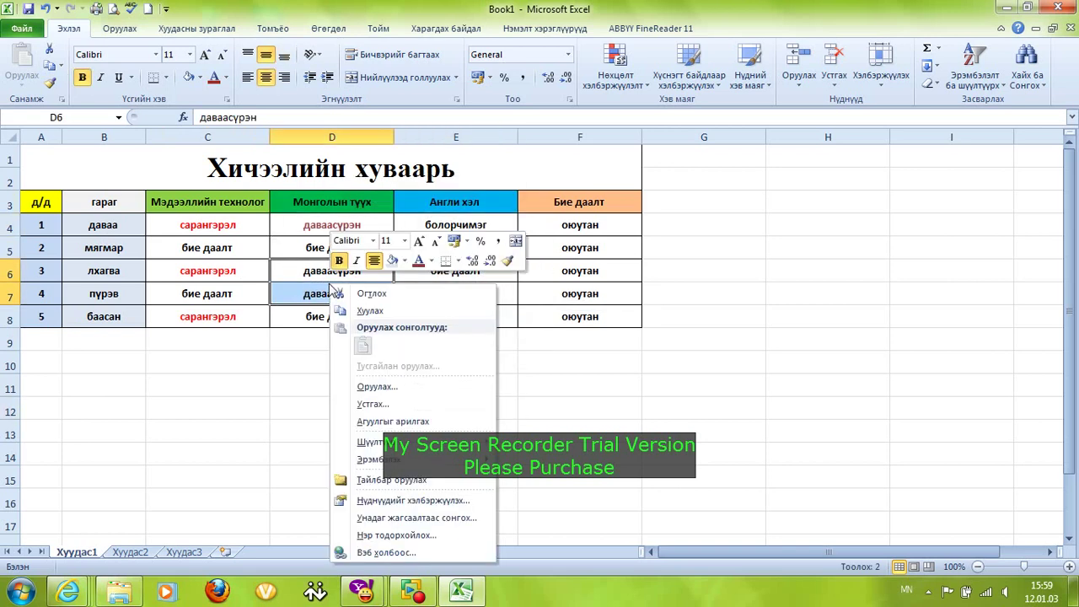
pyautogui.click(419, 261)
pyautogui.click(503, 381)
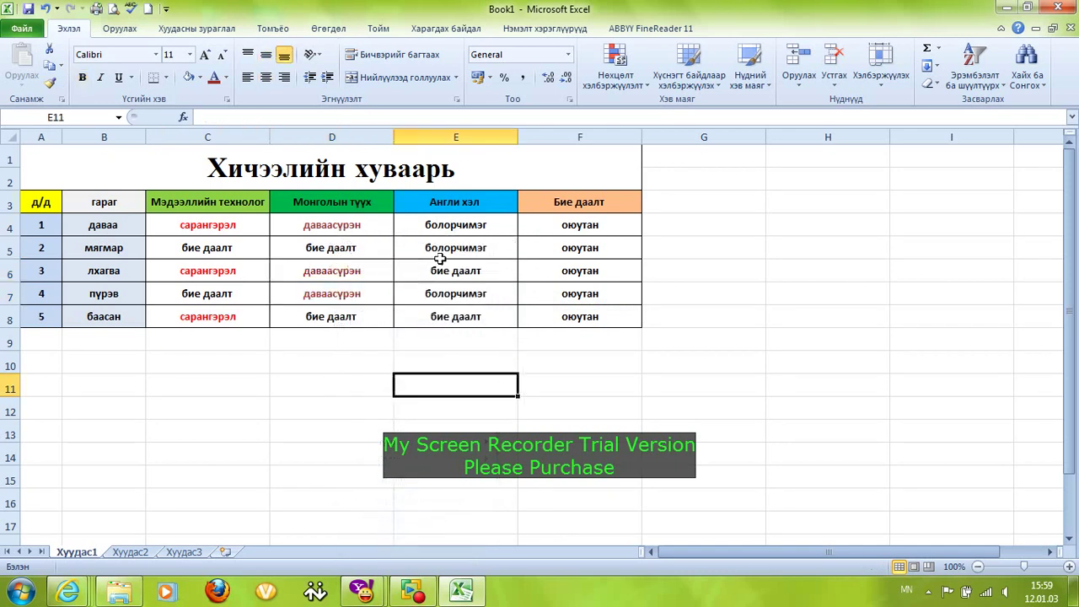
# Step: Colour the teacher entries in E4, E5 and E7 of the "Англи хэл" column green
pyautogui.click(425, 235)
pyautogui.moveTo(425, 235); pyautogui.dragTo(427, 247)
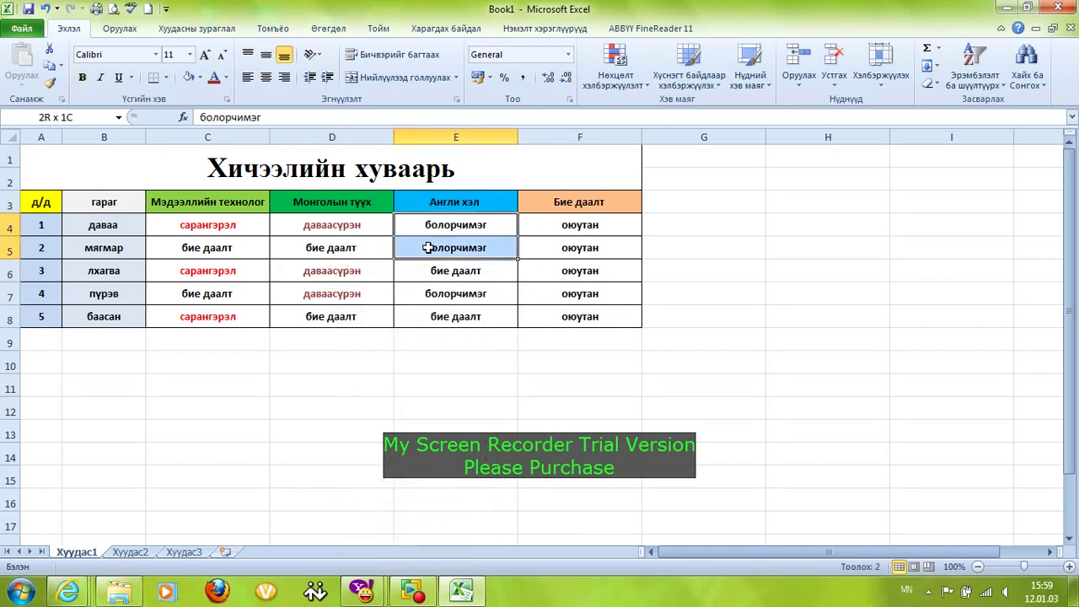
pyautogui.rightClick(431, 250)
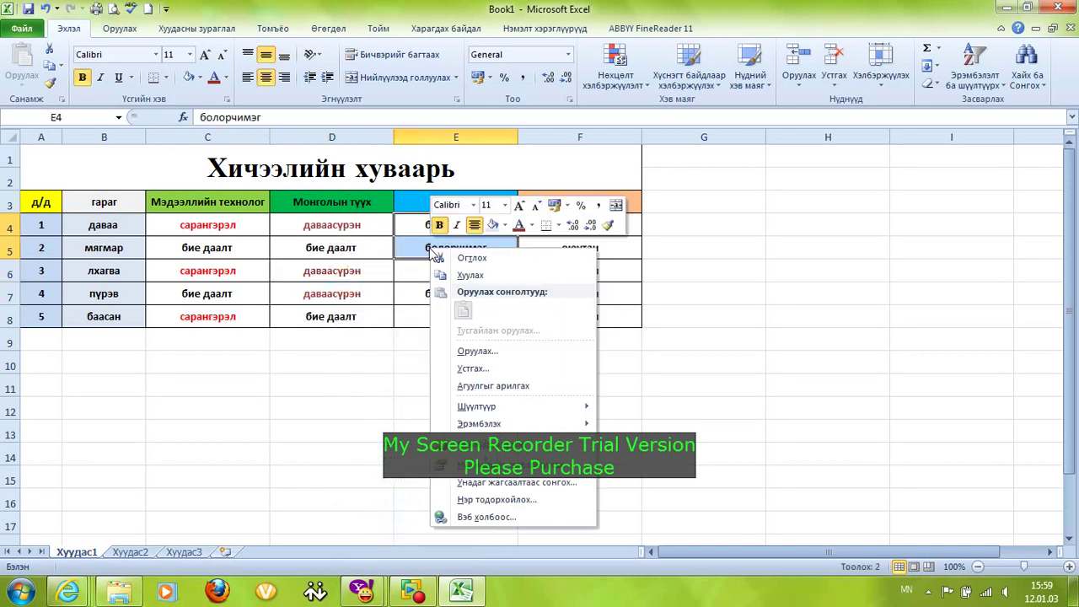
pyautogui.click(531, 225)
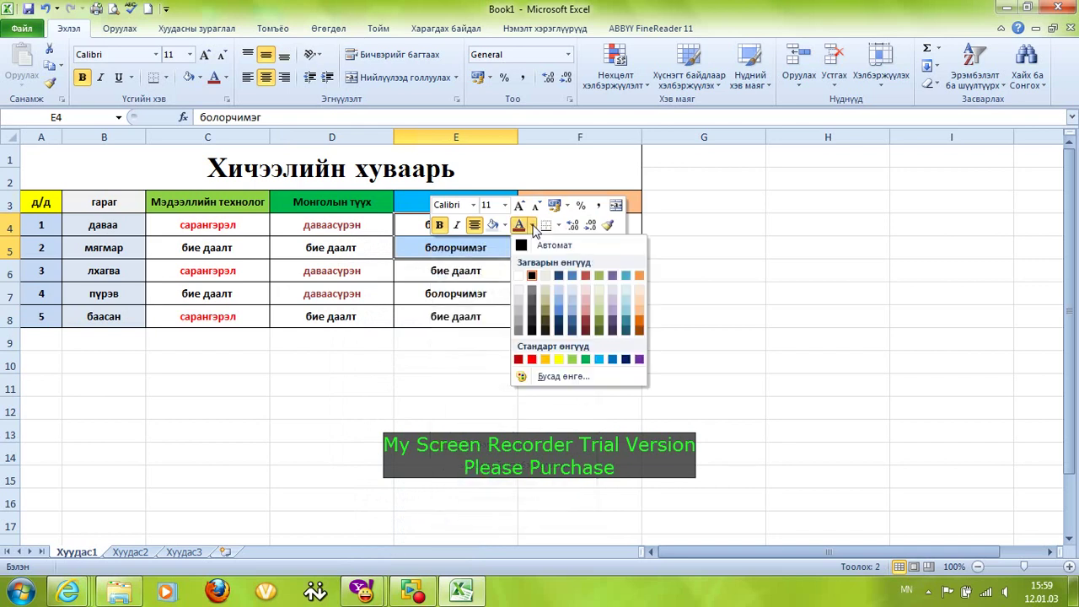
pyautogui.click(586, 360)
pyautogui.click(579, 434)
pyautogui.click(409, 295)
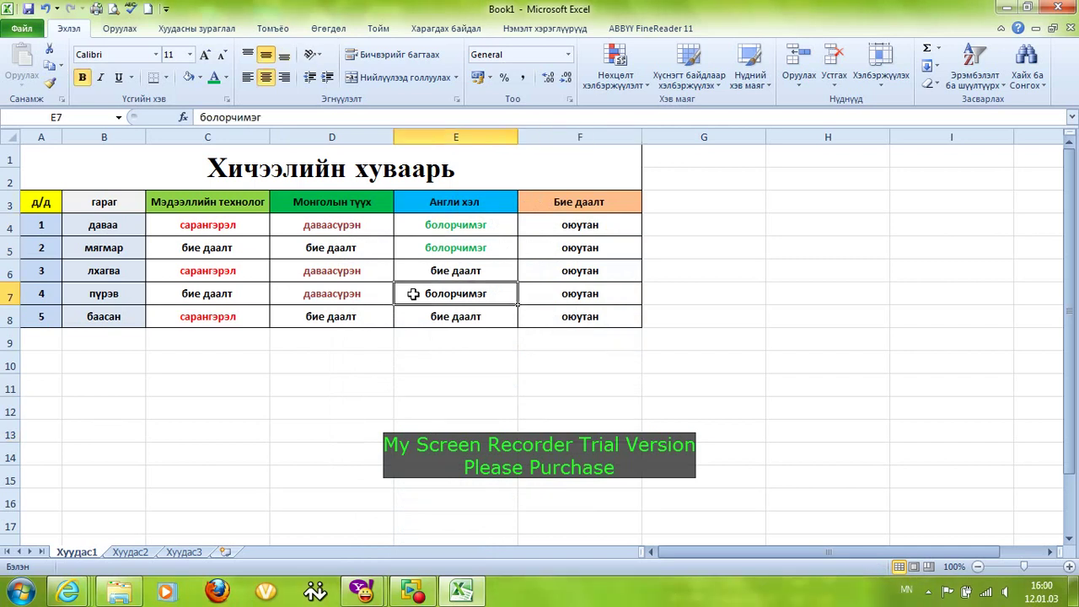
pyautogui.rightClick(409, 295)
pyautogui.click(506, 335)
pyautogui.click(476, 408)
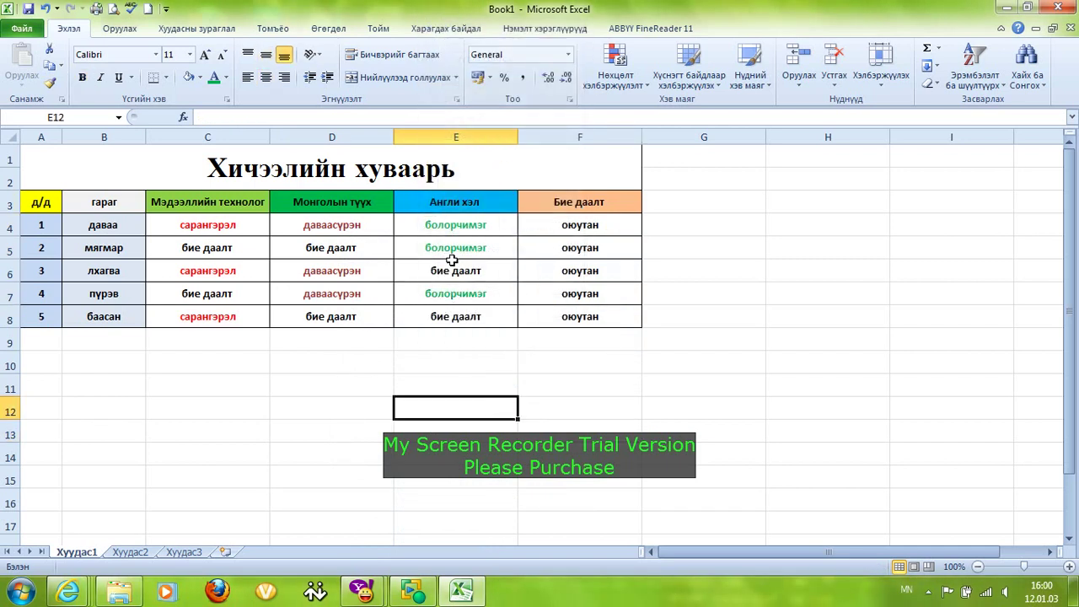
pyautogui.click(430, 271)
pyautogui.click(466, 387)
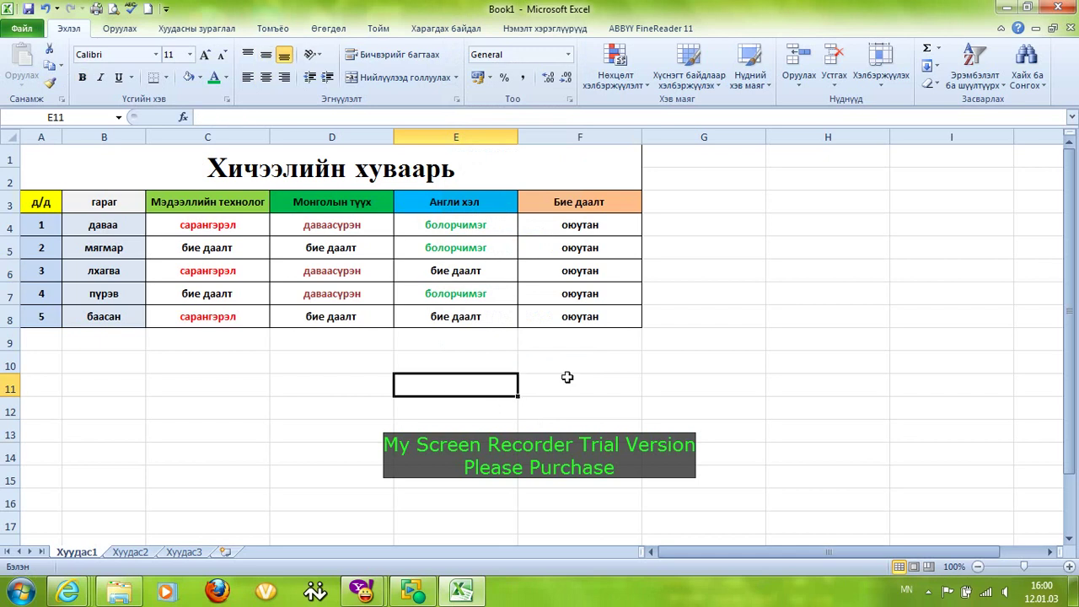
# Step: Set the font colour of the "оюутан" cells F4:F8 to red
pyautogui.moveTo(529, 225); pyautogui.dragTo(559, 313)
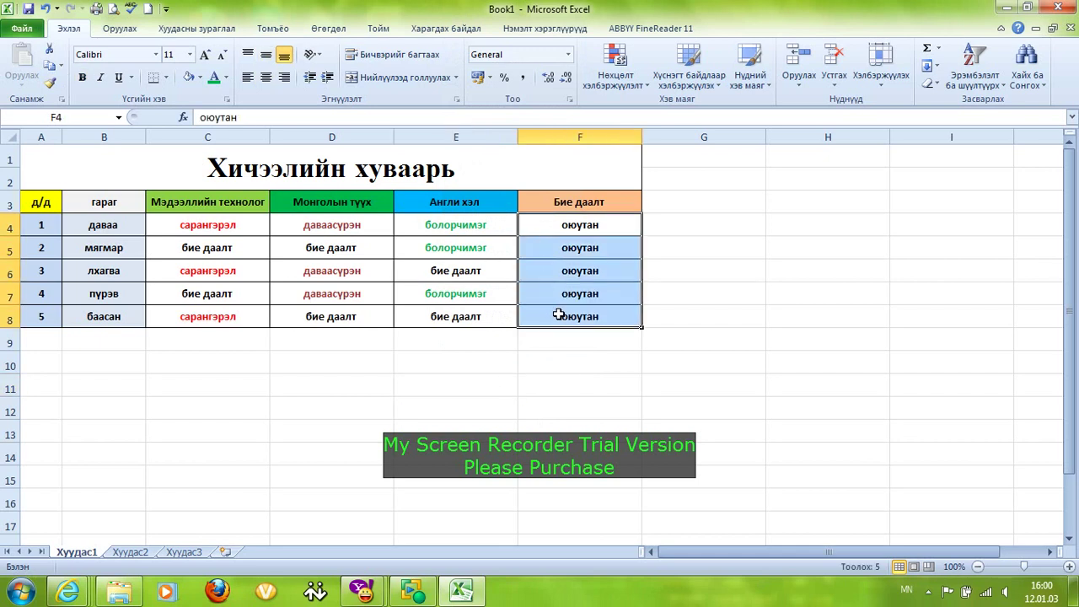
pyautogui.rightClick(581, 313)
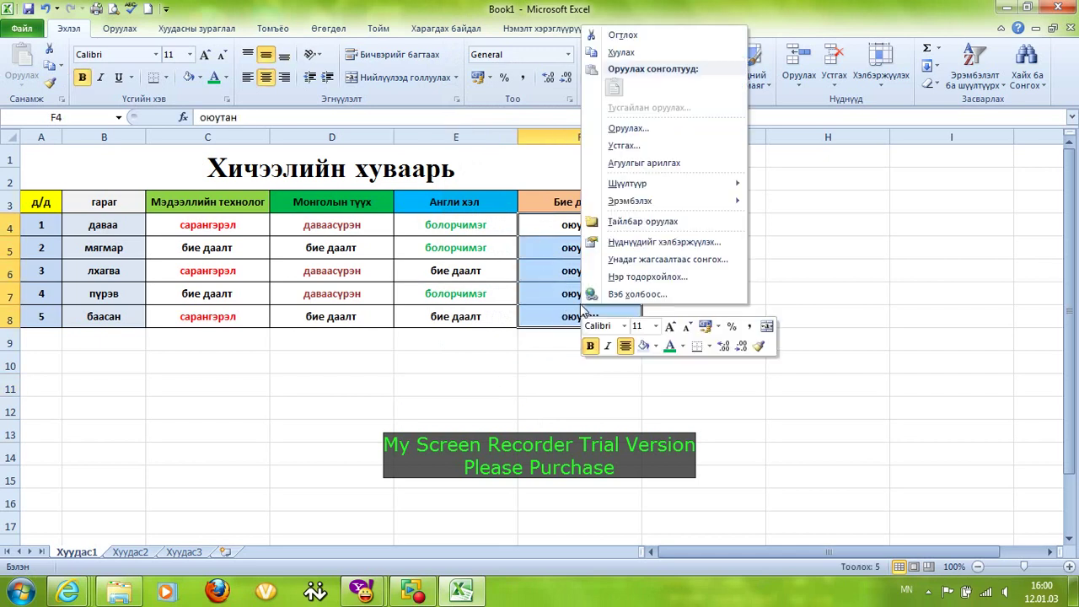
pyautogui.click(682, 346)
pyautogui.click(684, 480)
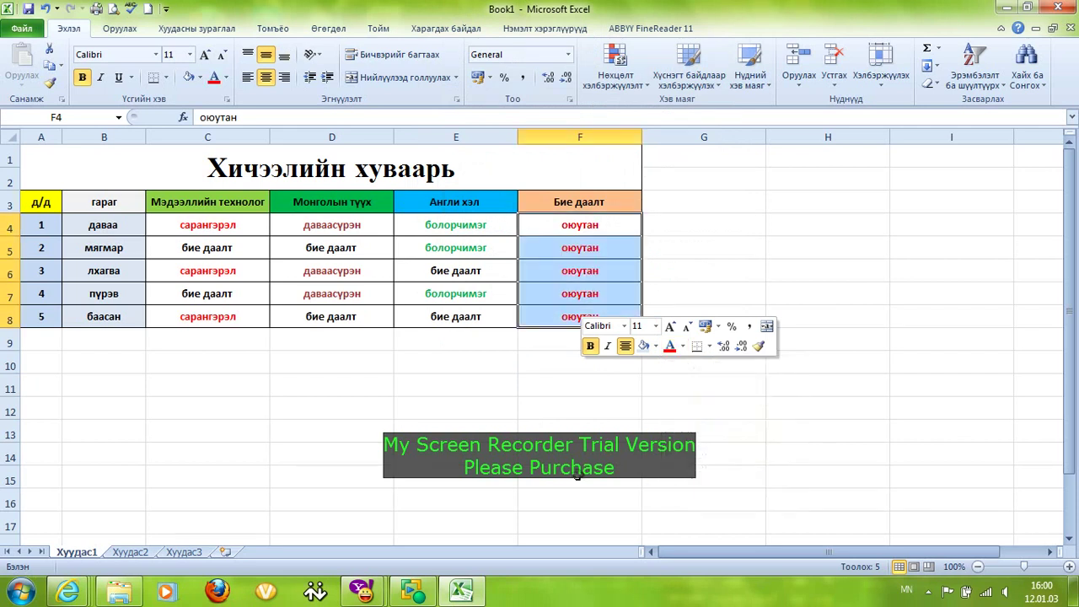
pyautogui.click(590, 479)
# Step: Fill the "оюутан" cells F4:F8 with yellow
pyautogui.moveTo(537, 221); pyautogui.dragTo(556, 305)
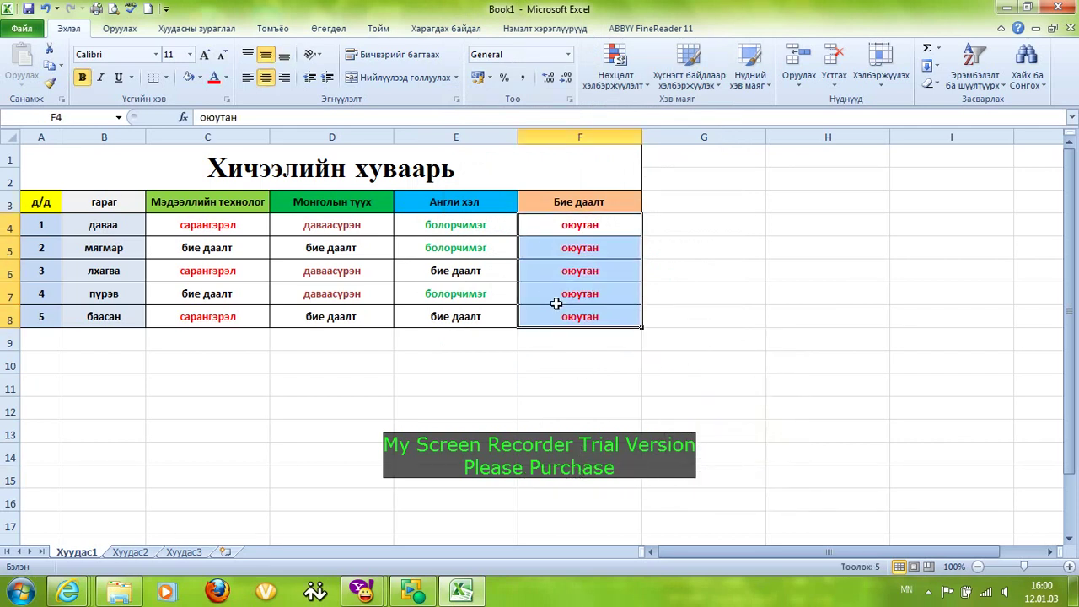
pyautogui.rightClick(559, 310)
pyautogui.click(632, 346)
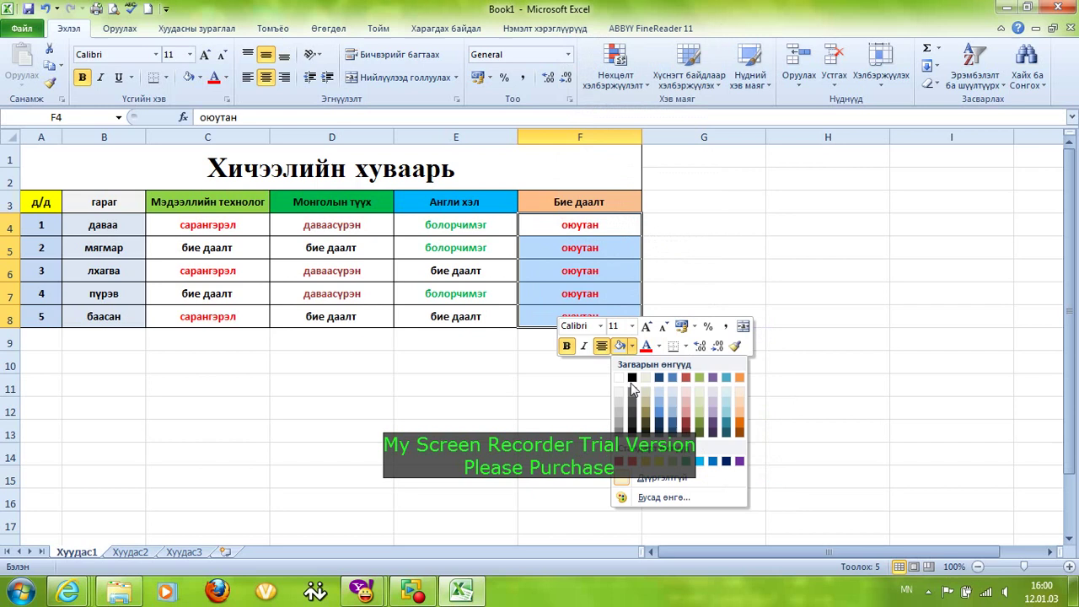
pyautogui.click(663, 469)
pyautogui.click(522, 454)
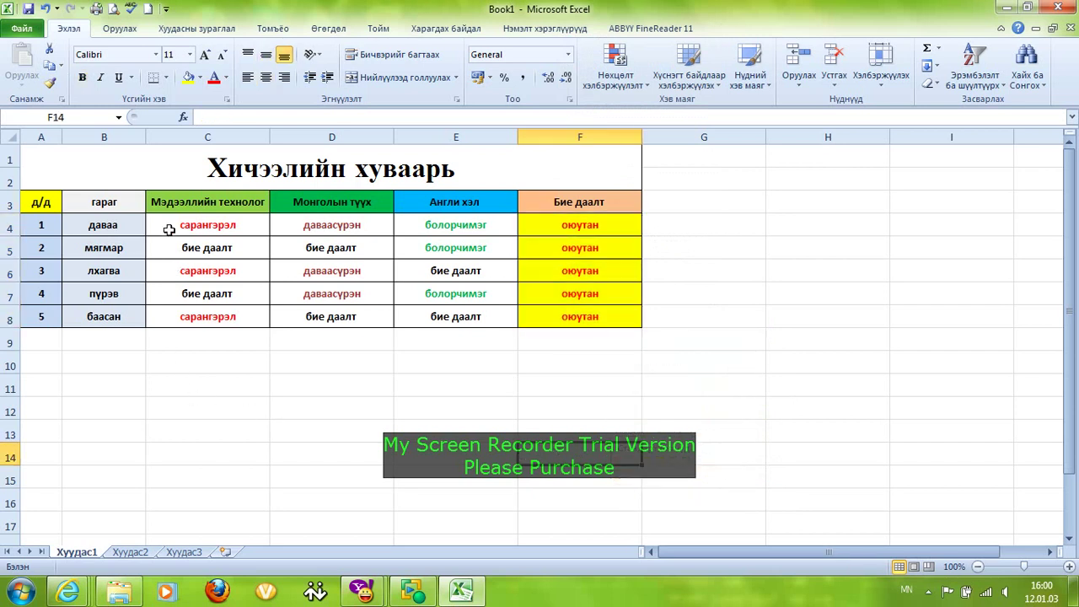
# Step: Fill the lesson cells C4:E8 with a light pink theme colour
pyautogui.moveTo(168, 230); pyautogui.dragTo(430, 312)
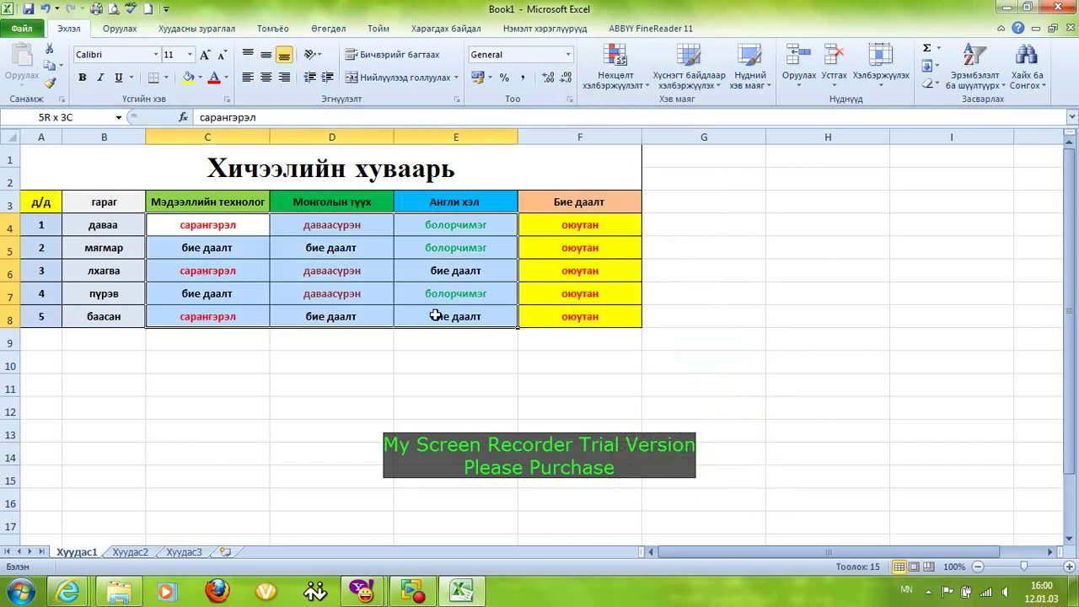
pyautogui.rightClick(409, 286)
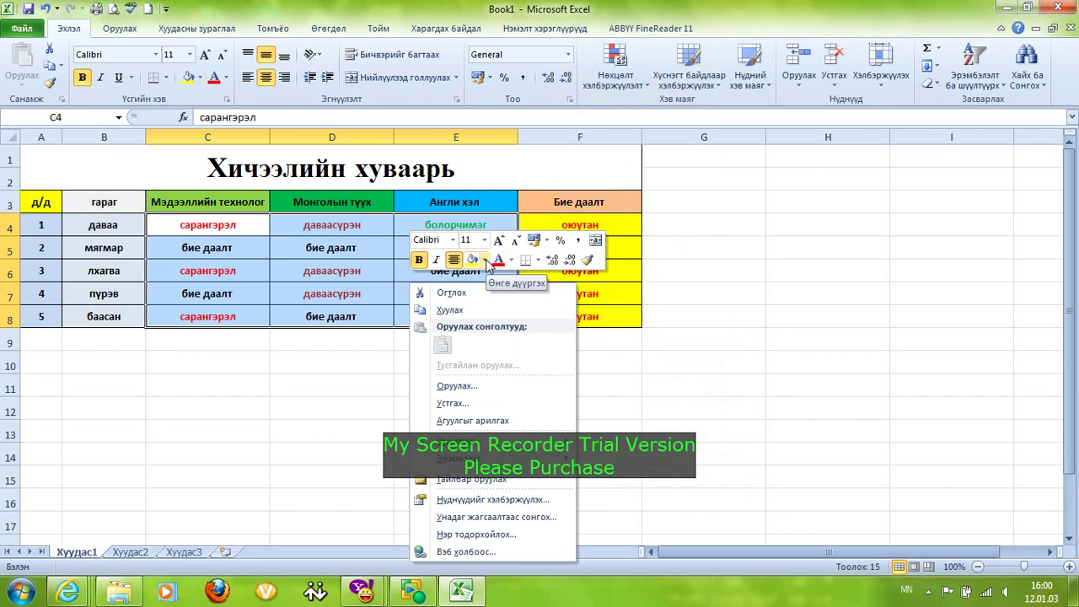
pyautogui.click(484, 260)
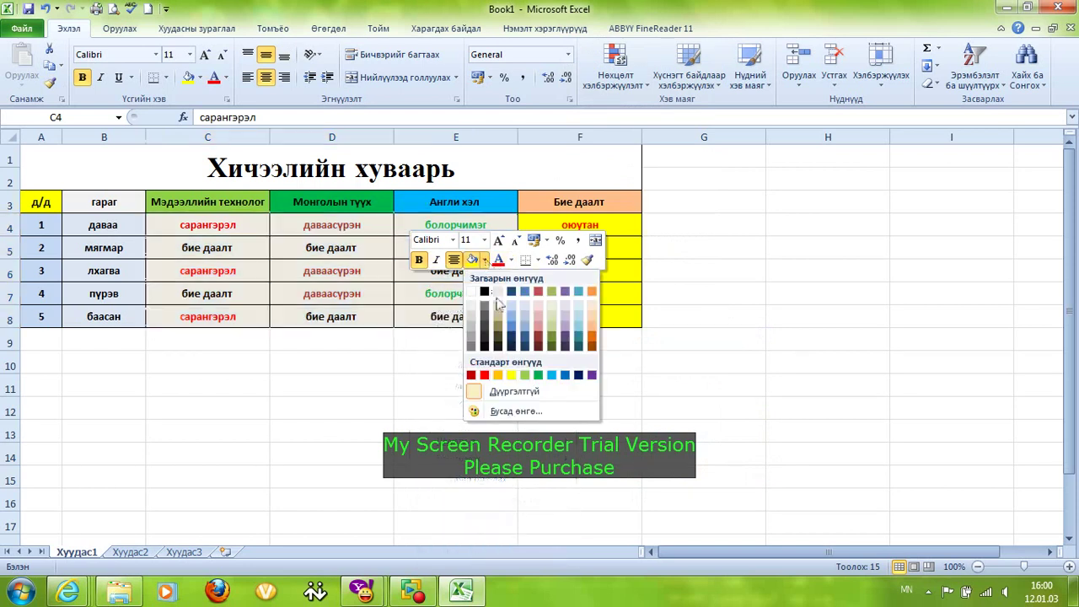
pyautogui.click(537, 309)
pyautogui.click(359, 436)
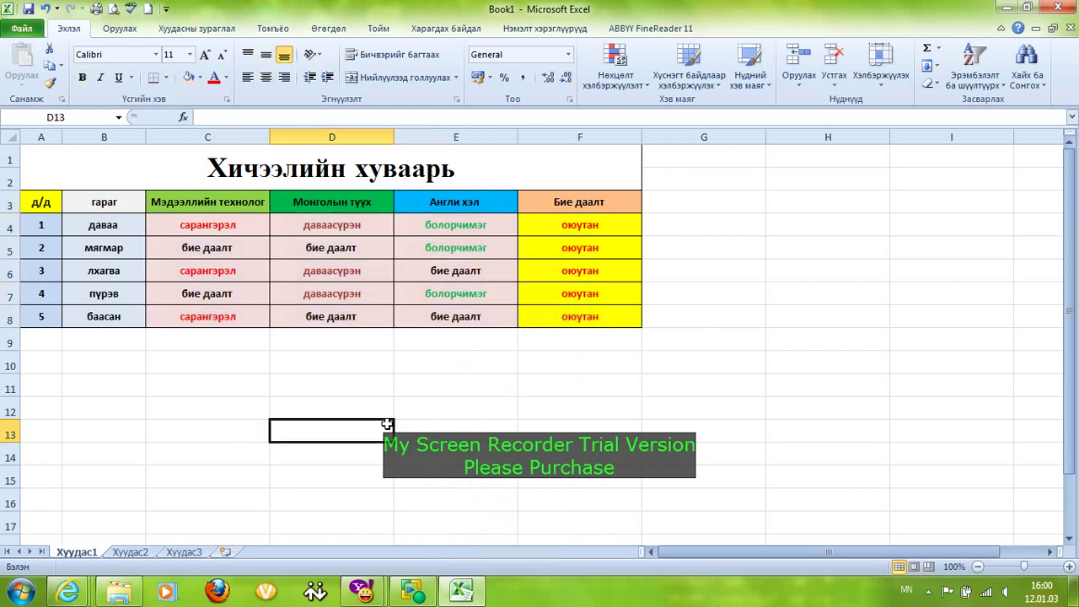
# Step: Fill the merged title cell "Хичээлийн хуваарь" with a light olive green theme colour
pyautogui.click(156, 173)
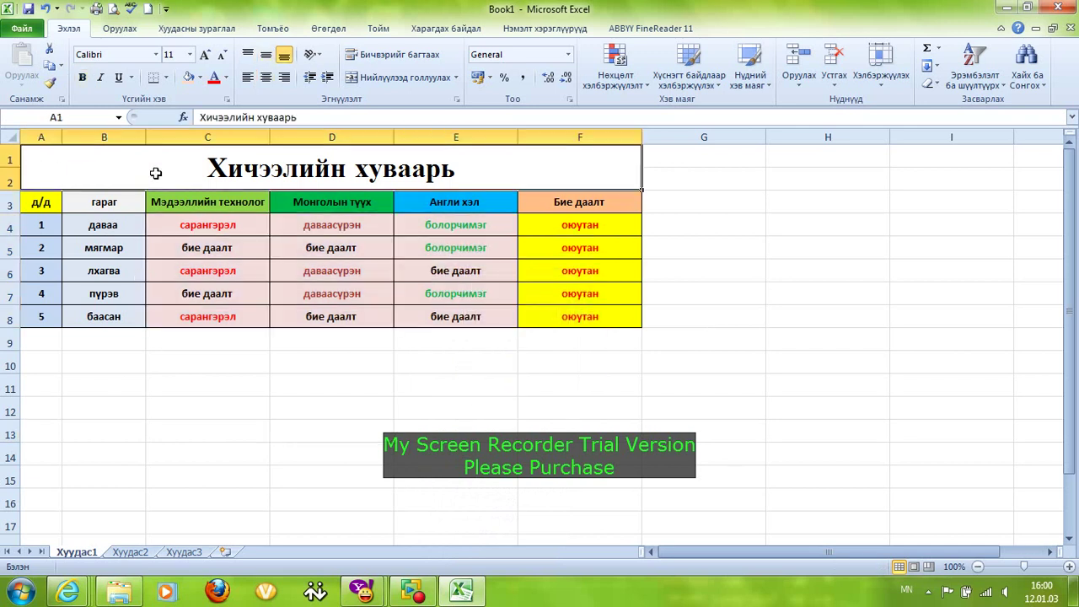
pyautogui.rightClick(490, 171)
pyautogui.click(568, 151)
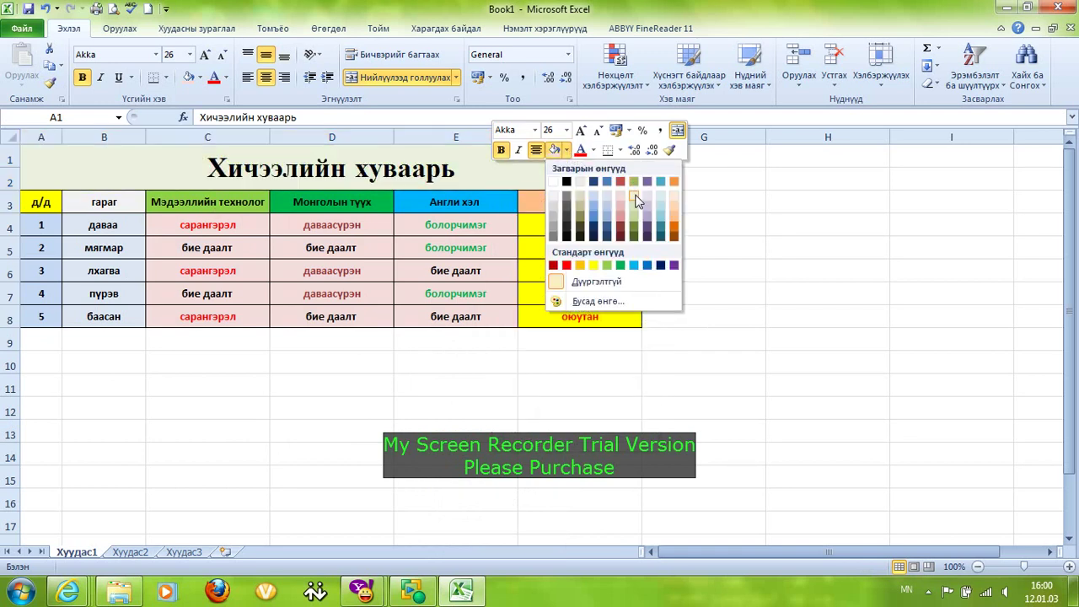
pyautogui.click(638, 201)
pyautogui.click(755, 209)
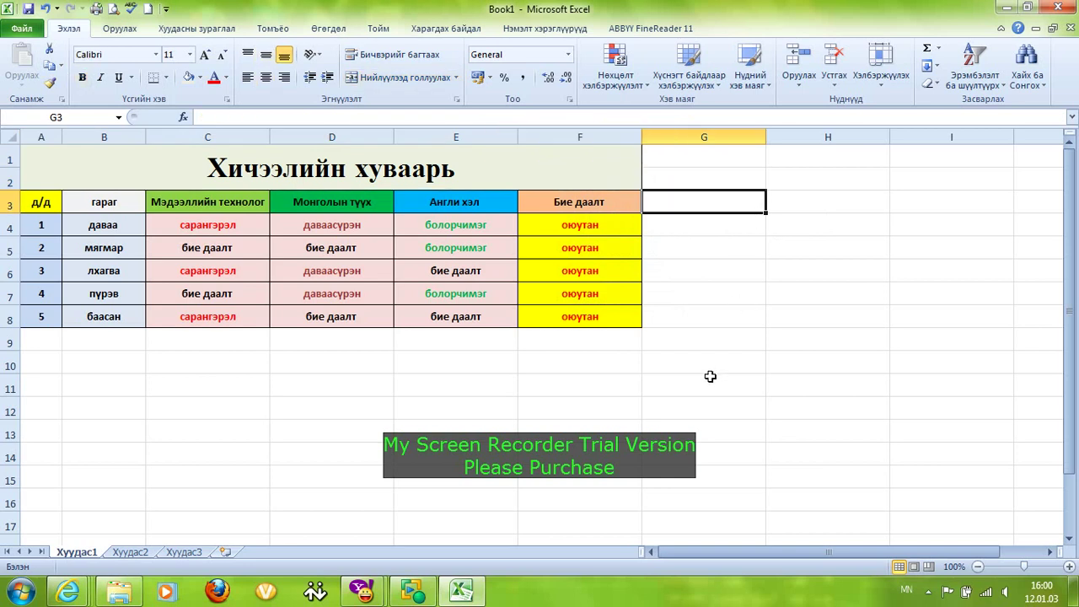
pyautogui.click(427, 413)
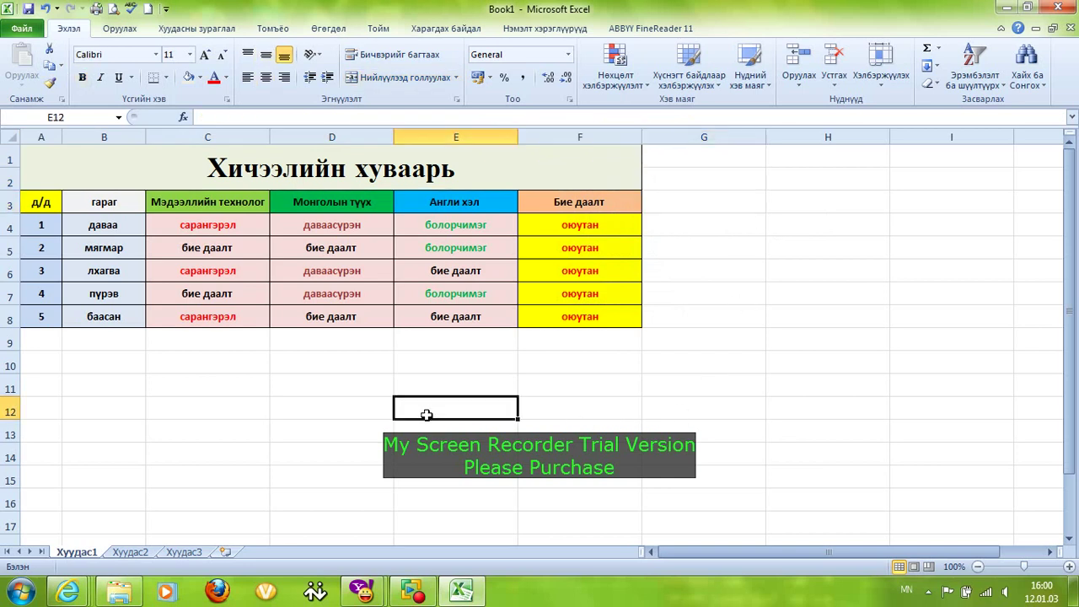